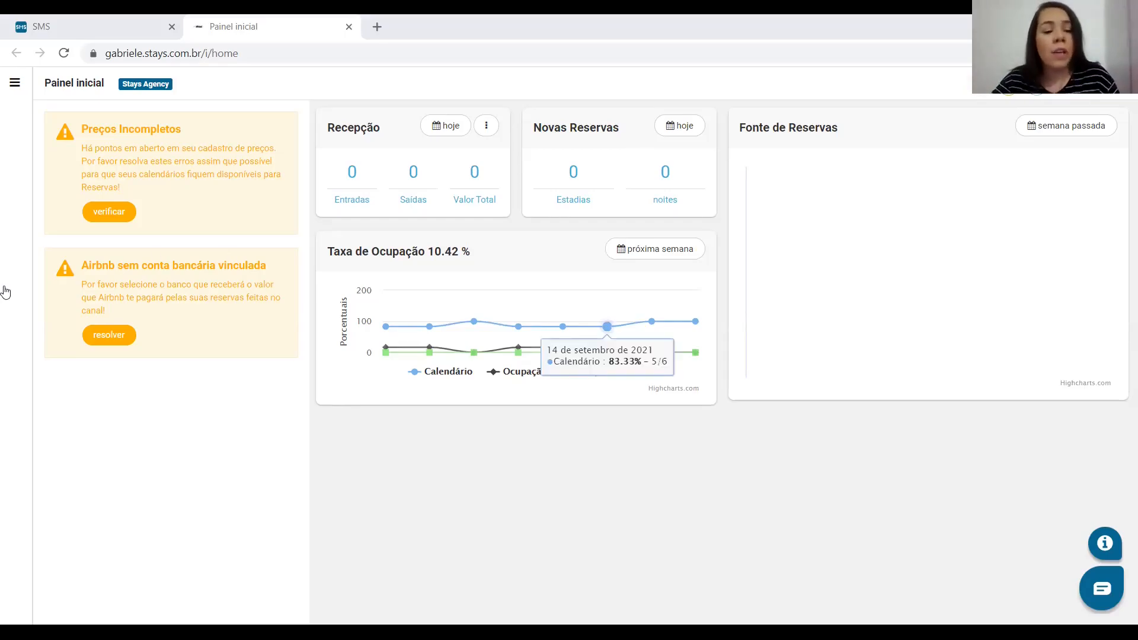
- Open the payment accounts and channels page (Contas & Canais de Pagamento) from the auxiliary finance settings
{"action": "mouse_move", "coordinate": [9, 294]}
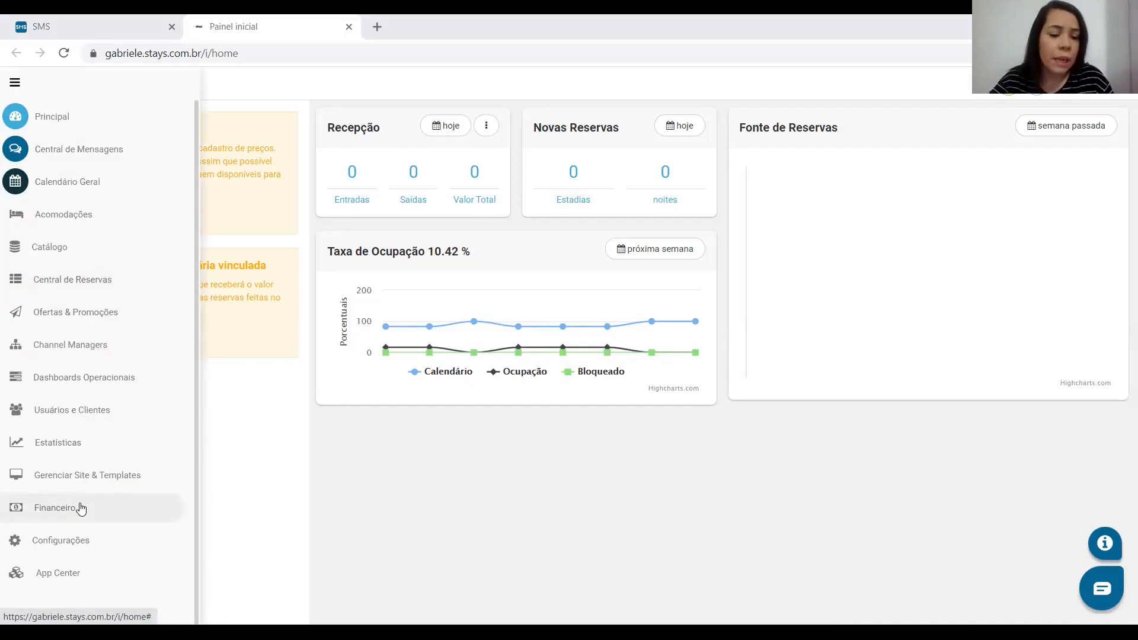
{"action": "left_click", "coordinate": [95, 516]}
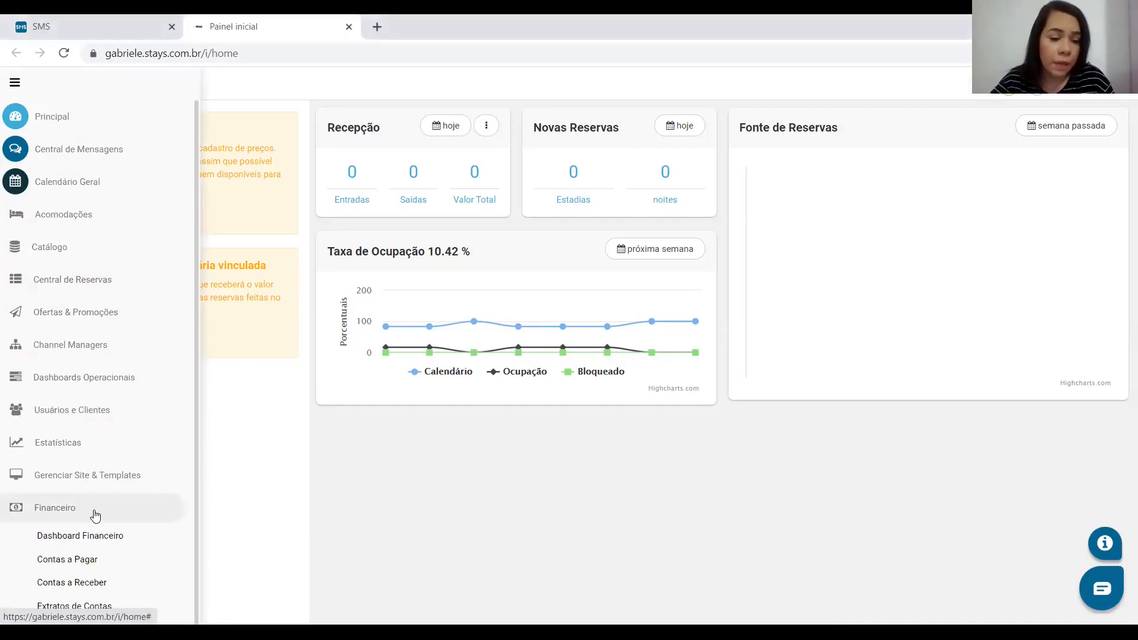
{"action": "scroll", "coordinate": [76, 450], "scroll_direction": "down", "scroll_amount": 3}
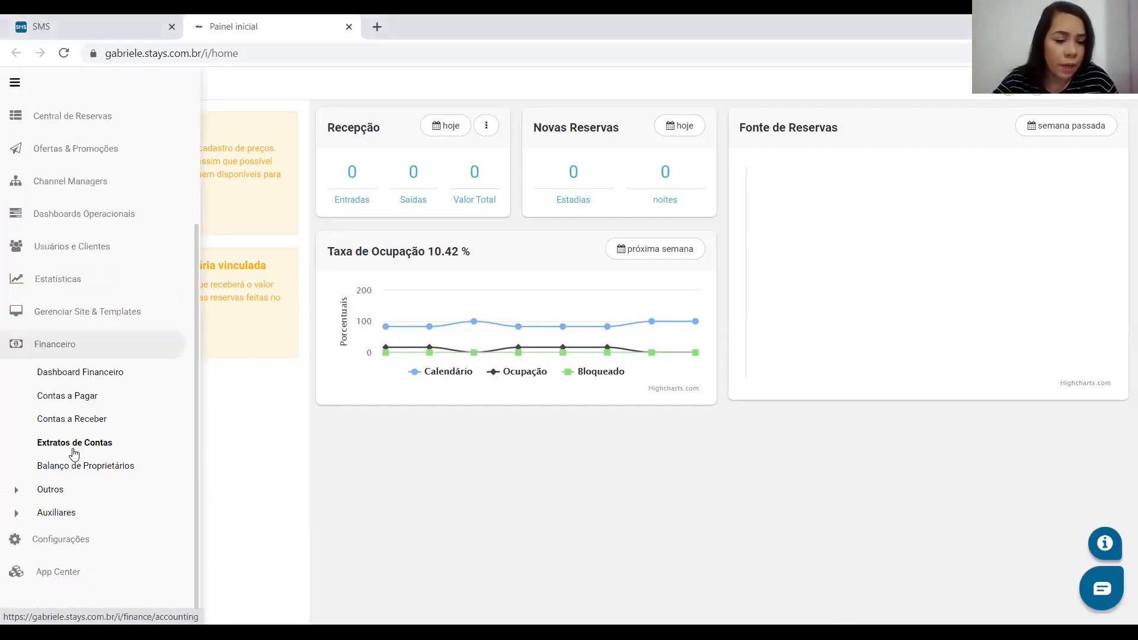
{"action": "left_click", "coordinate": [57, 513]}
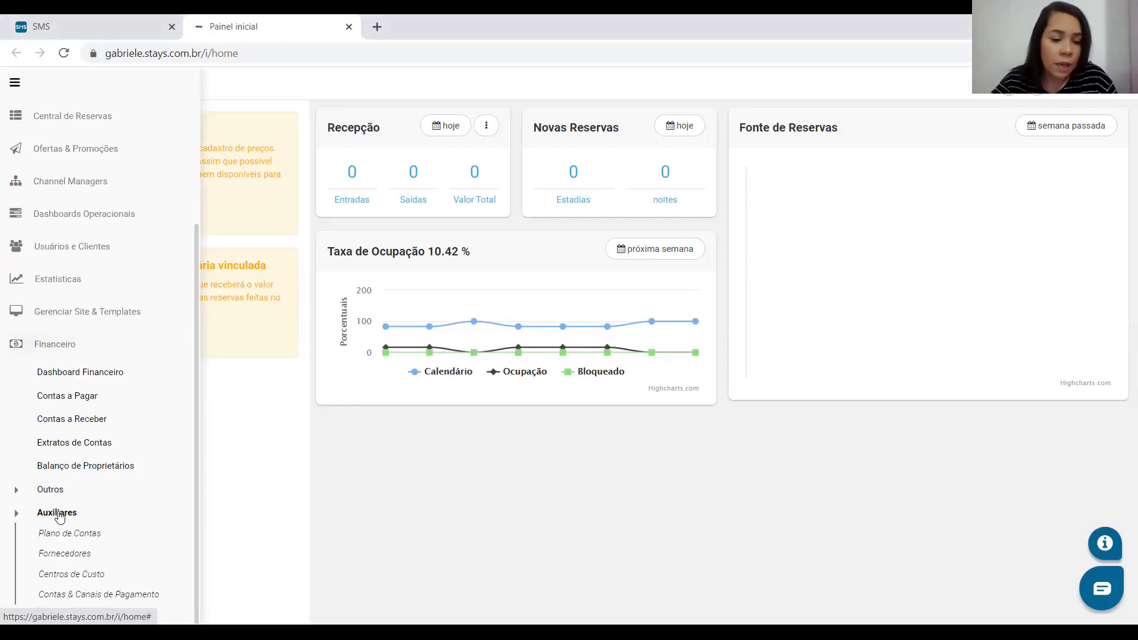
{"action": "scroll", "coordinate": [65, 516], "scroll_direction": "down", "scroll_amount": 2}
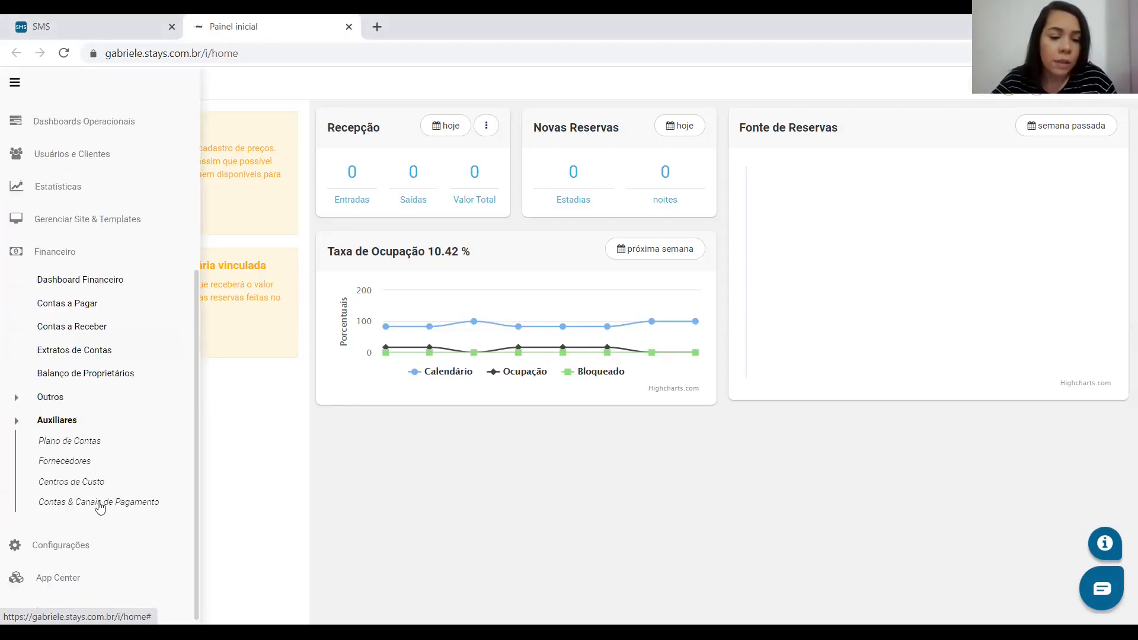
{"action": "left_click", "coordinate": [90, 508]}
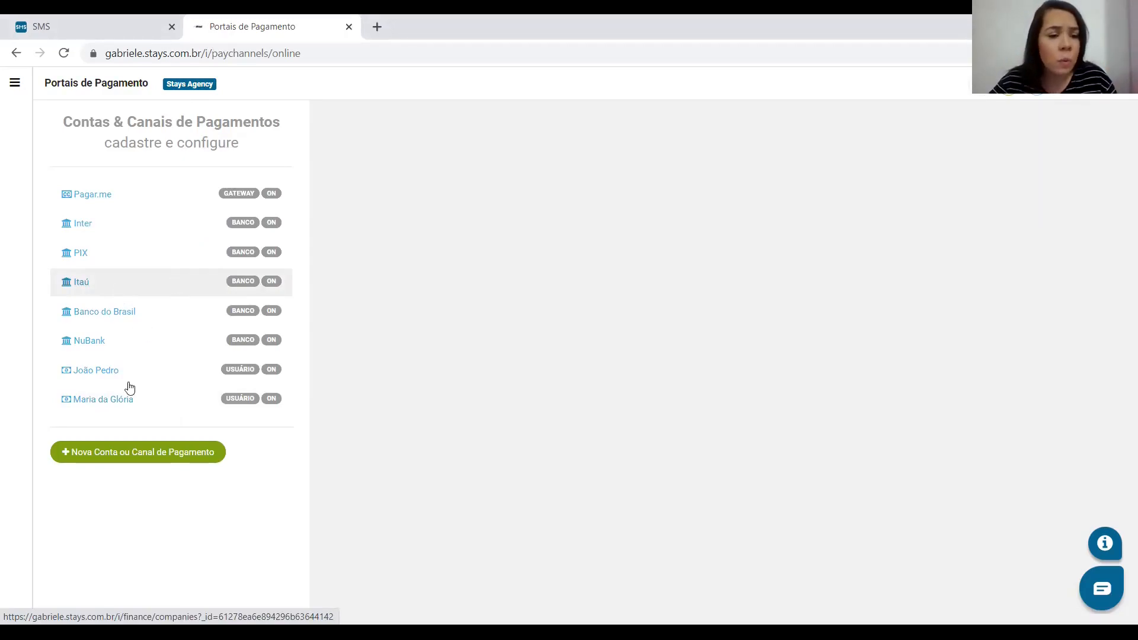
- Start a new bank account using Configuração de Bancos and review the fields of its blank setup form
{"action": "left_click", "coordinate": [148, 454]}
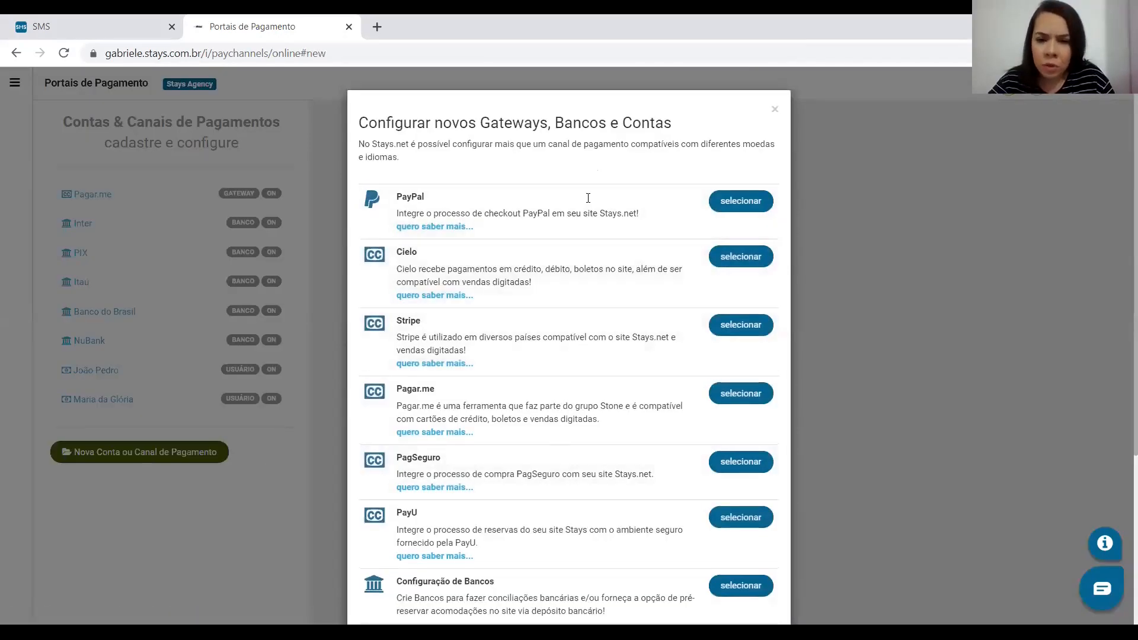
{"action": "scroll", "coordinate": [561, 450], "scroll_direction": "down", "scroll_amount": 1}
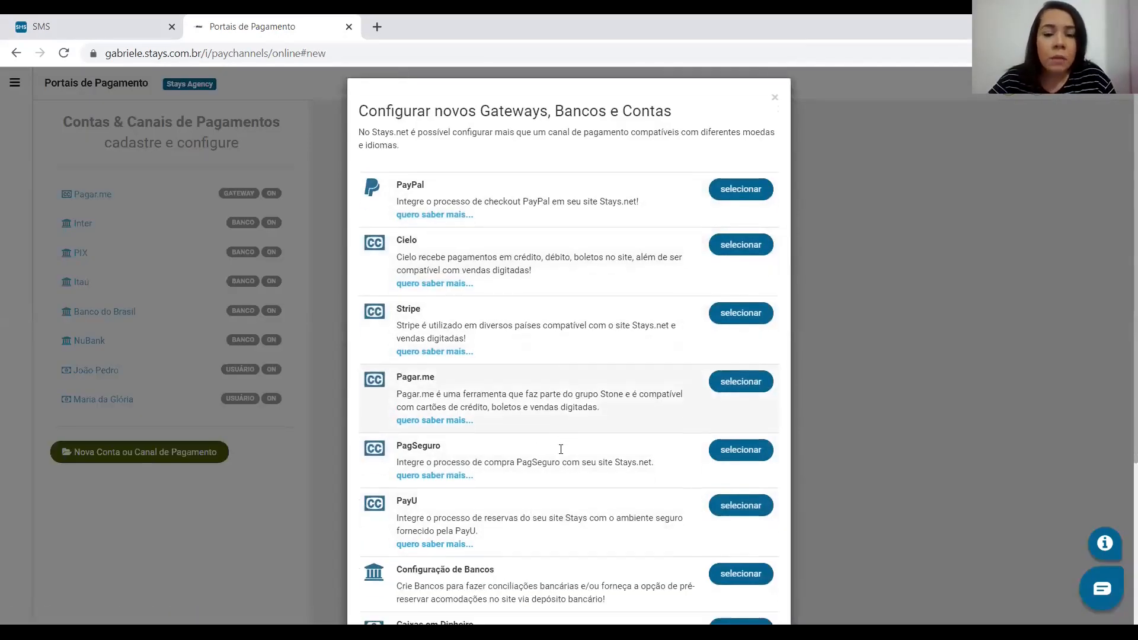
{"action": "scroll", "coordinate": [561, 450], "scroll_direction": "down", "scroll_amount": 3}
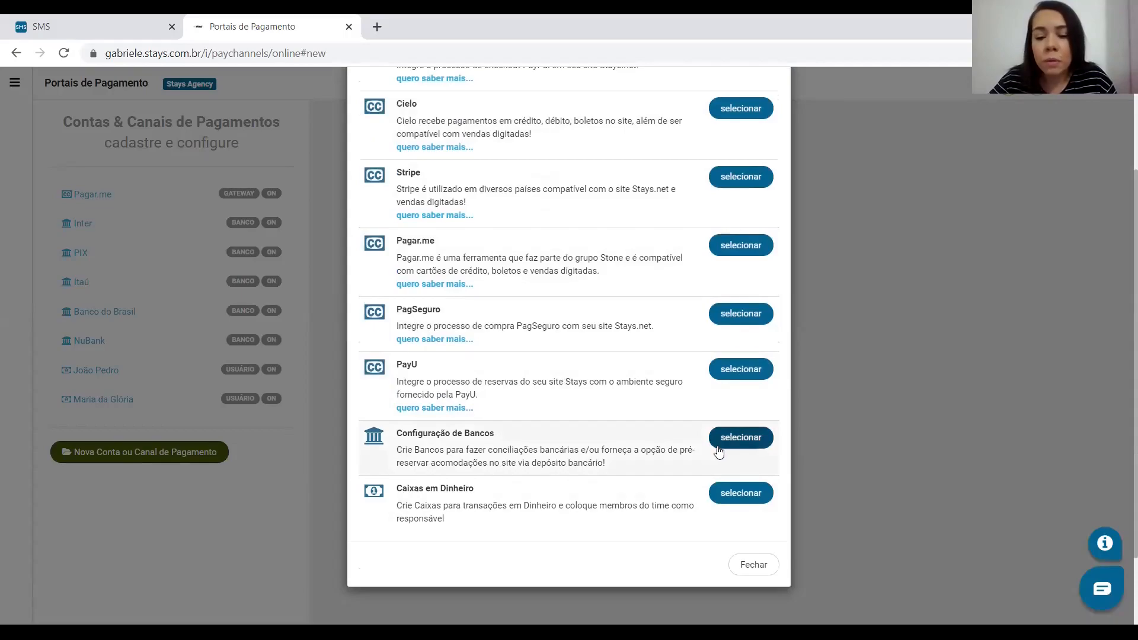
{"action": "left_click", "coordinate": [742, 438]}
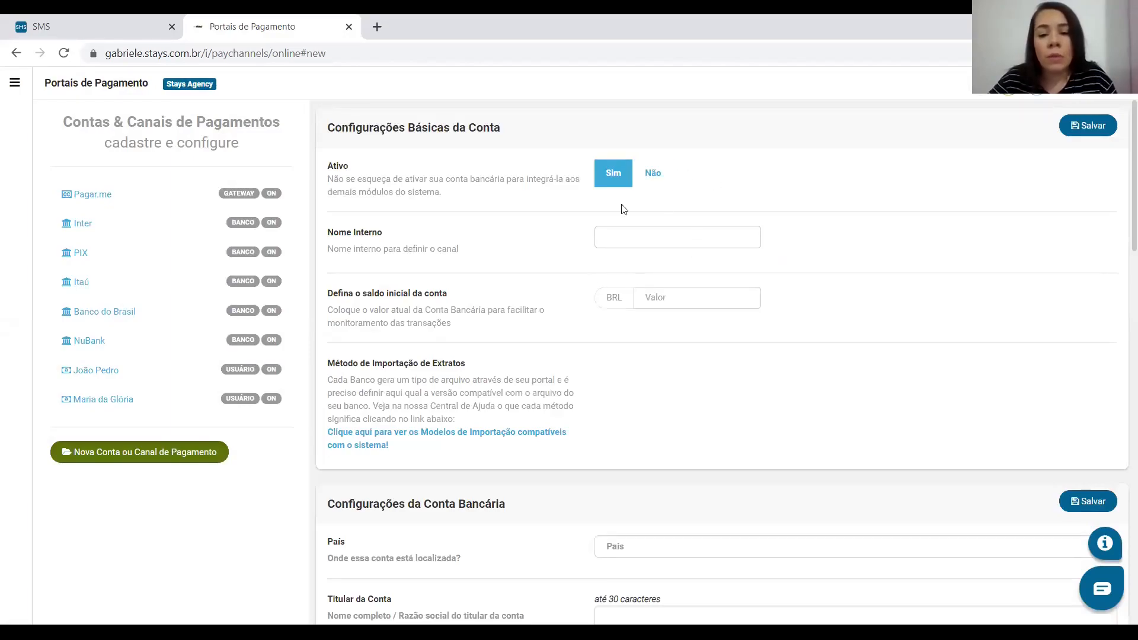
{"action": "scroll", "coordinate": [702, 436], "scroll_direction": "down", "scroll_amount": 2}
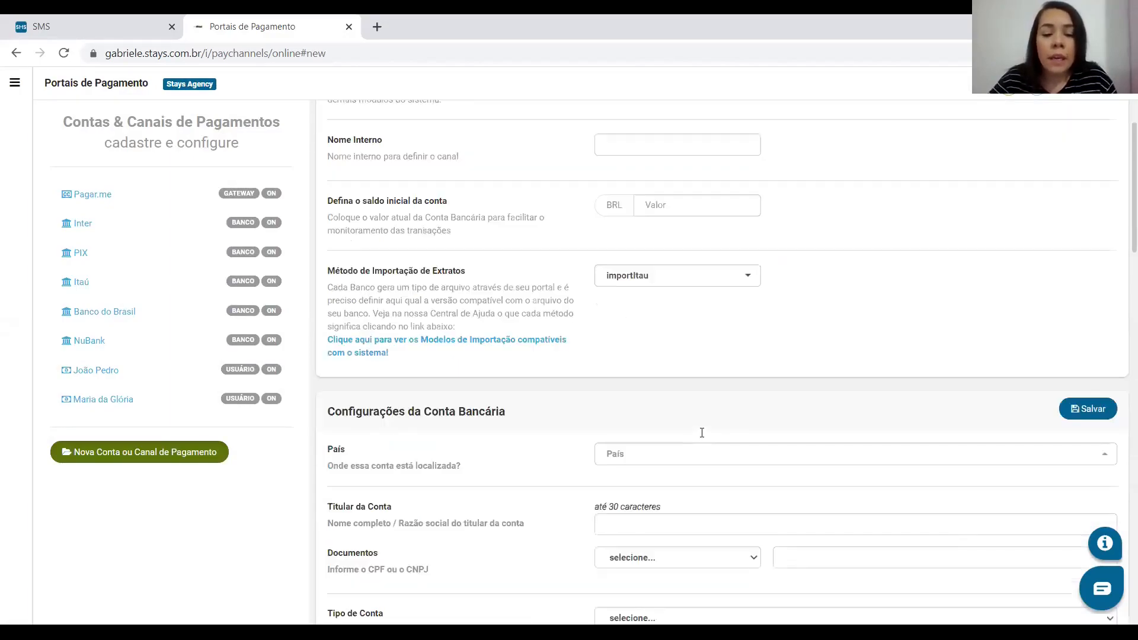
{"action": "scroll", "coordinate": [702, 433], "scroll_direction": "down", "scroll_amount": 4}
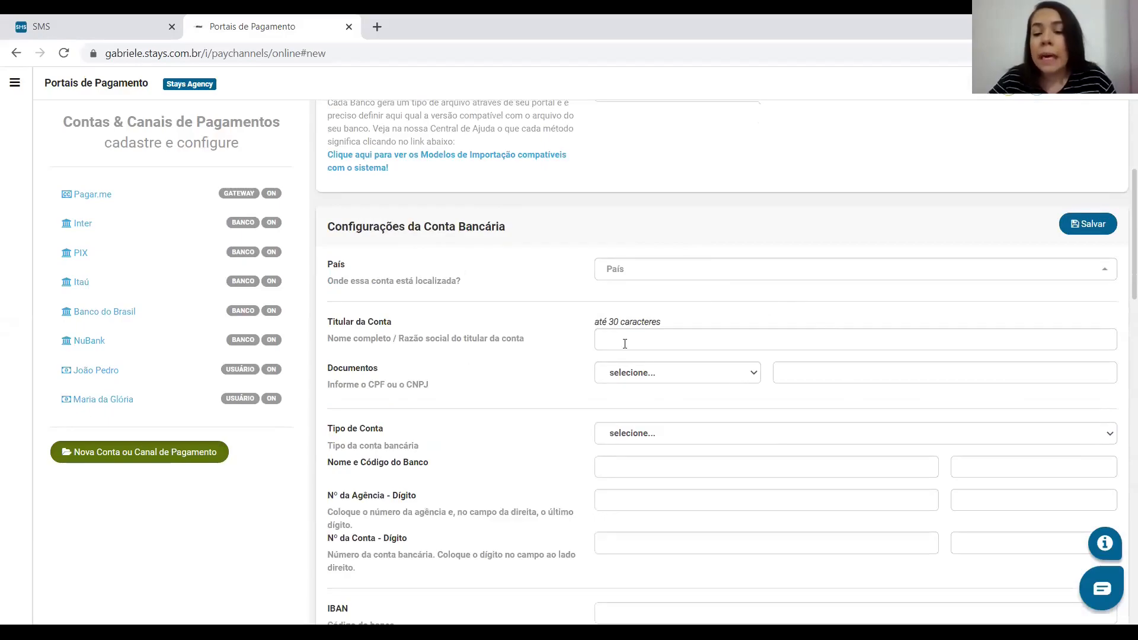
{"action": "scroll", "coordinate": [797, 348], "scroll_direction": "down", "scroll_amount": 2}
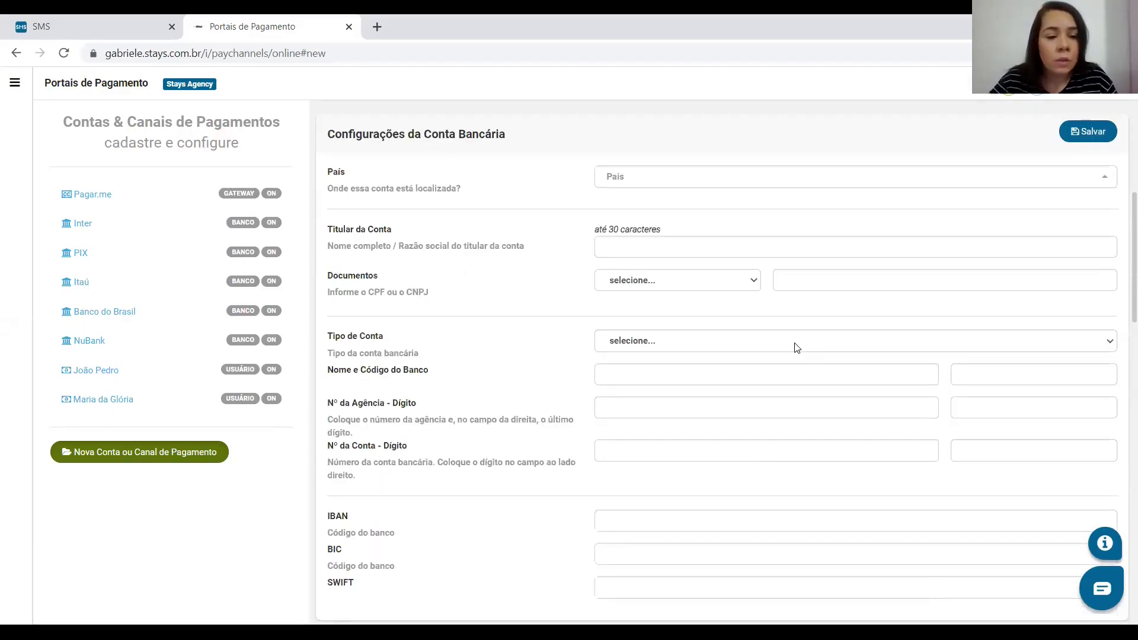
- Open the existing Inter bank account and review its basic and bank account settings
{"action": "left_click", "coordinate": [70, 288]}
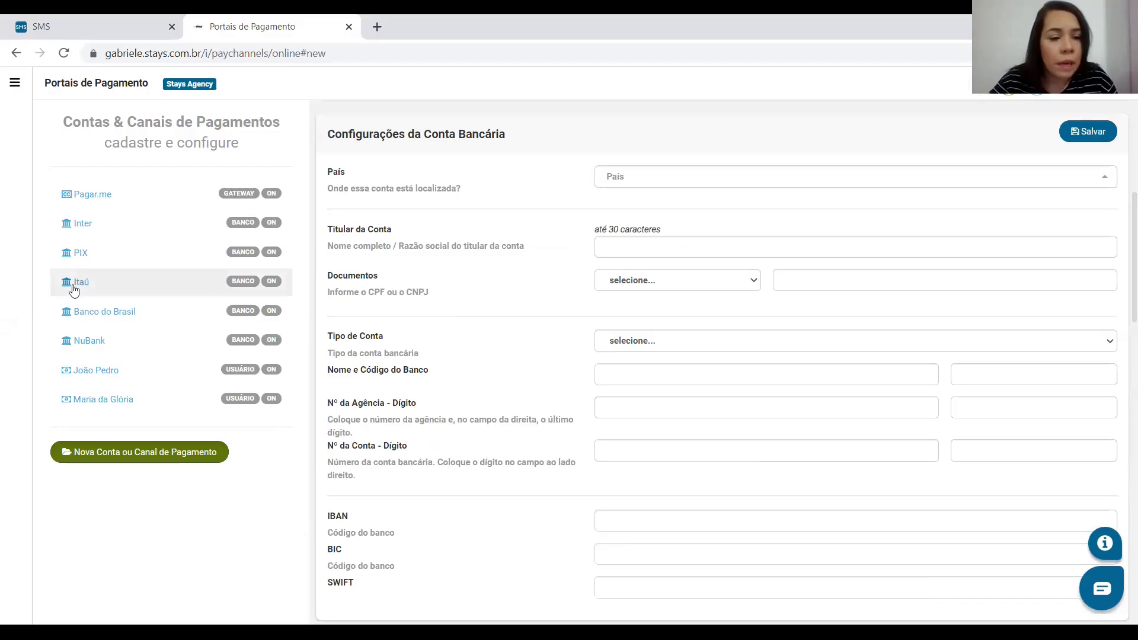
{"action": "left_click", "coordinate": [127, 223]}
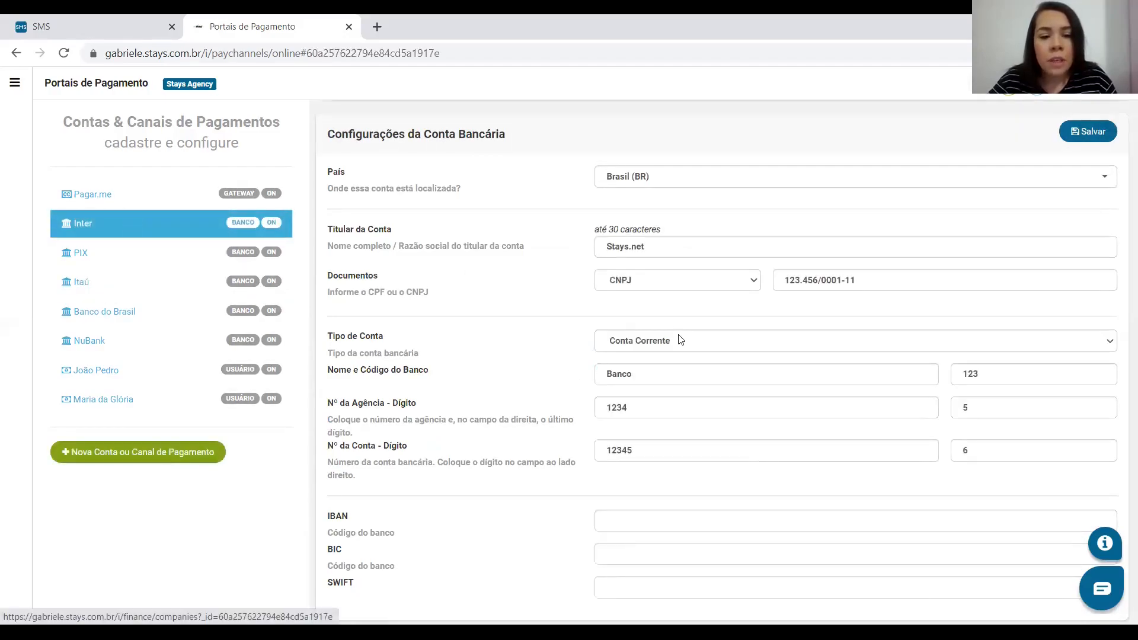
{"action": "scroll", "coordinate": [680, 339], "scroll_direction": "up", "scroll_amount": 6}
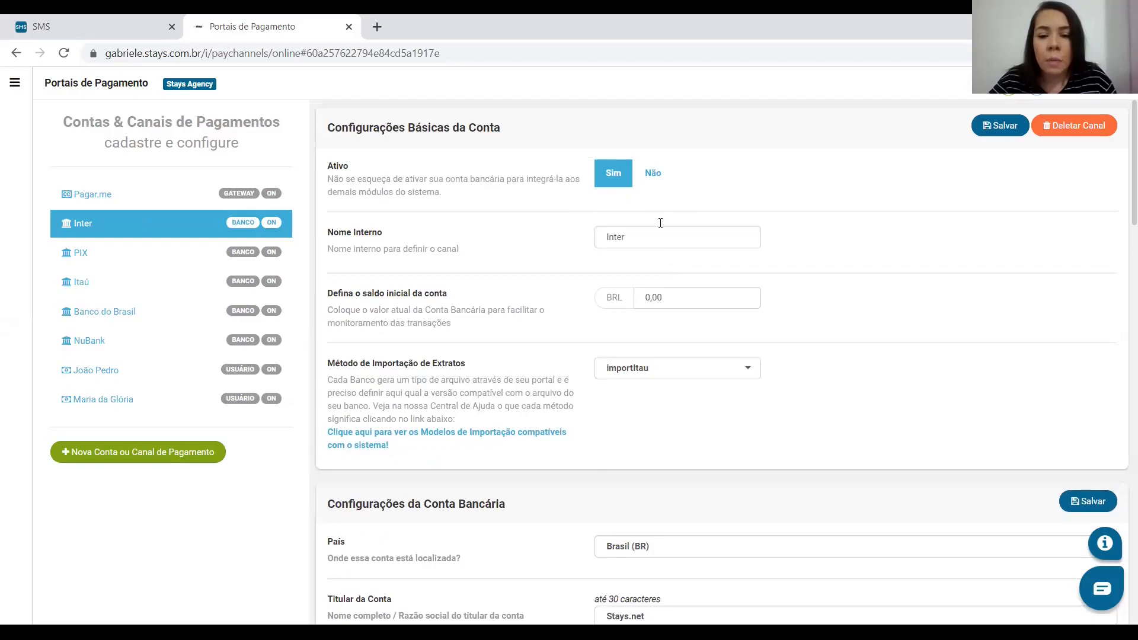
{"action": "scroll", "coordinate": [714, 373], "scroll_direction": "down", "scroll_amount": 8}
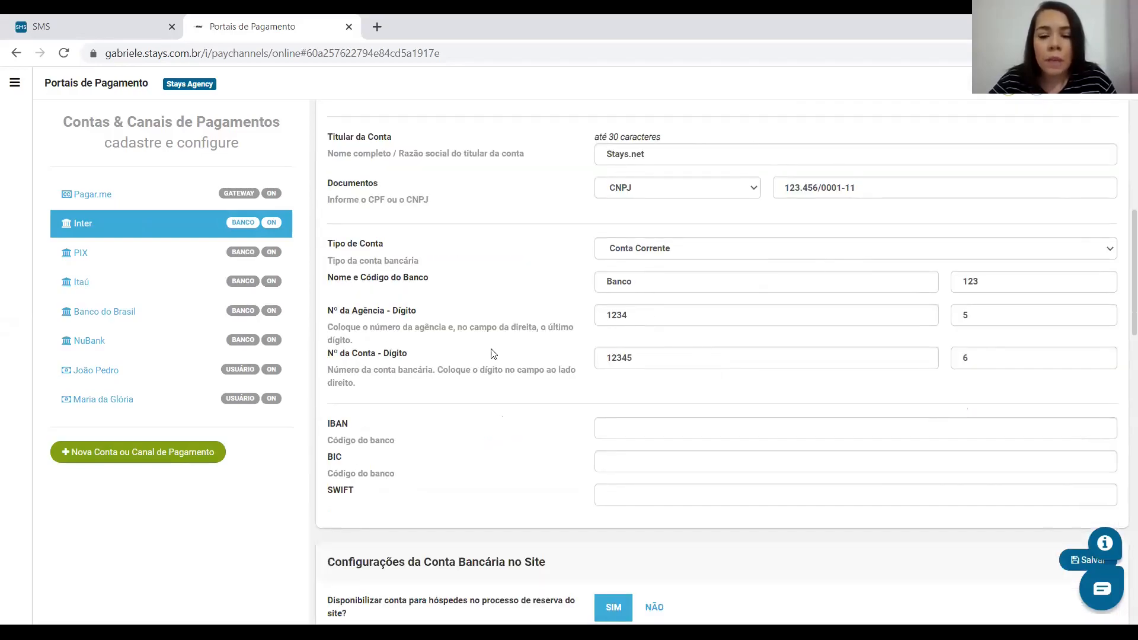
{"action": "scroll", "coordinate": [780, 397], "scroll_direction": "up", "scroll_amount": 8}
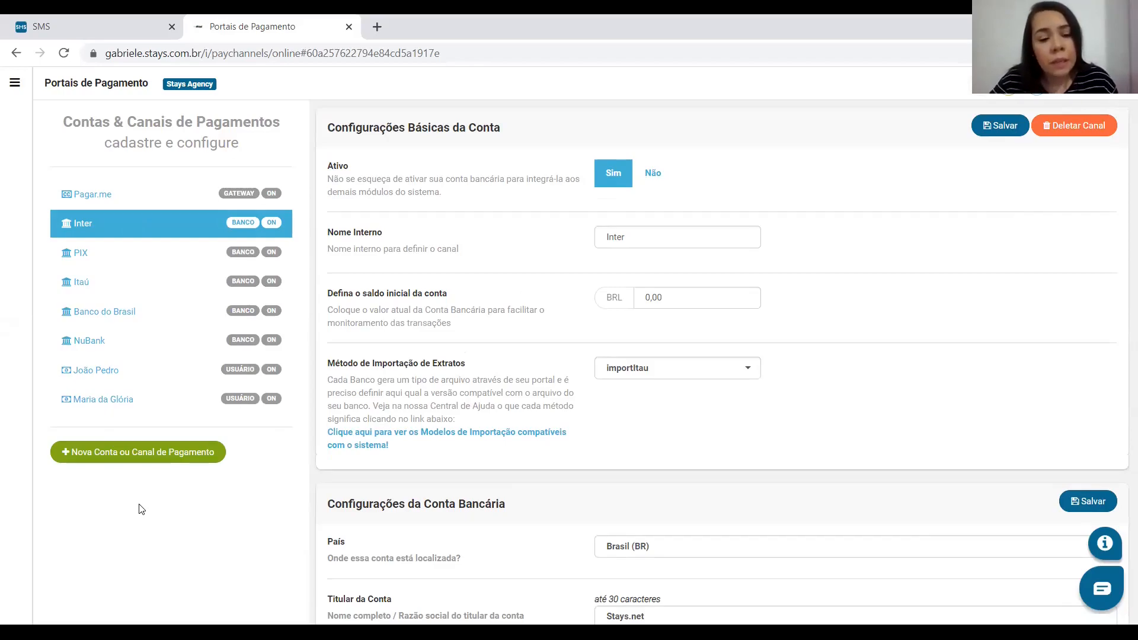
- Go to the Dashboard Financeiro in the finance module
{"action": "mouse_move", "coordinate": [11, 389]}
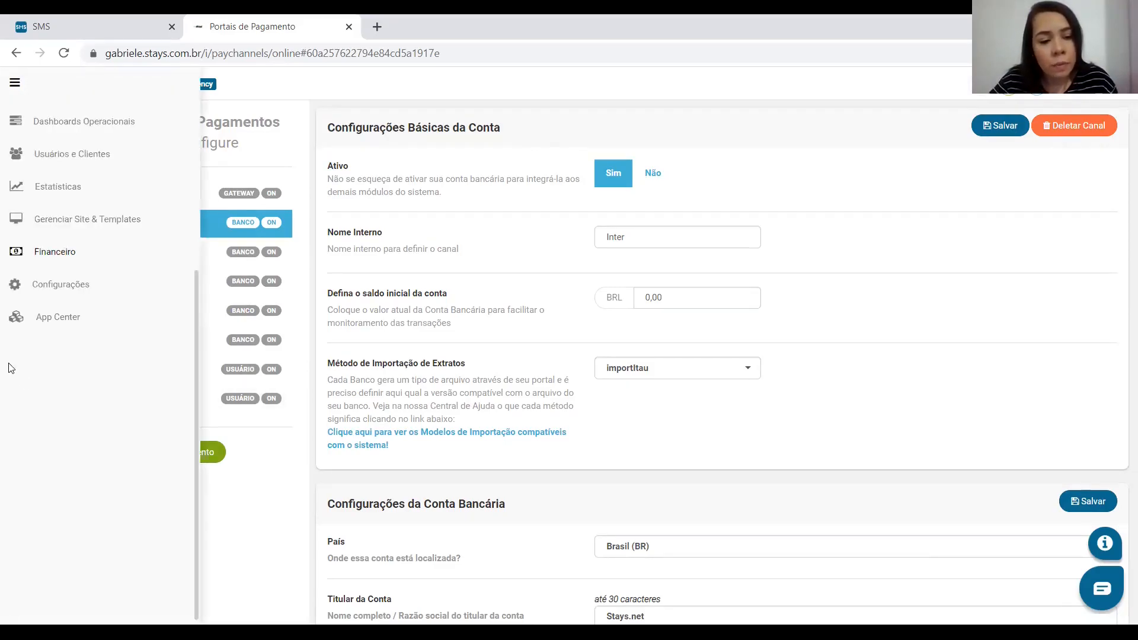
{"action": "left_click", "coordinate": [41, 255]}
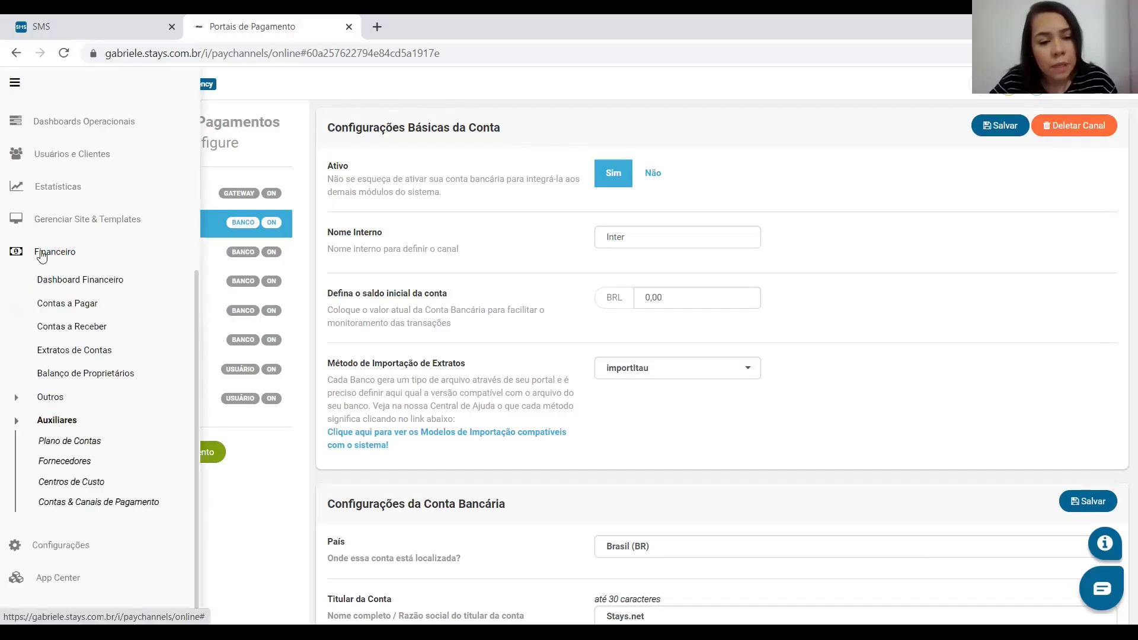
{"action": "left_click", "coordinate": [74, 283]}
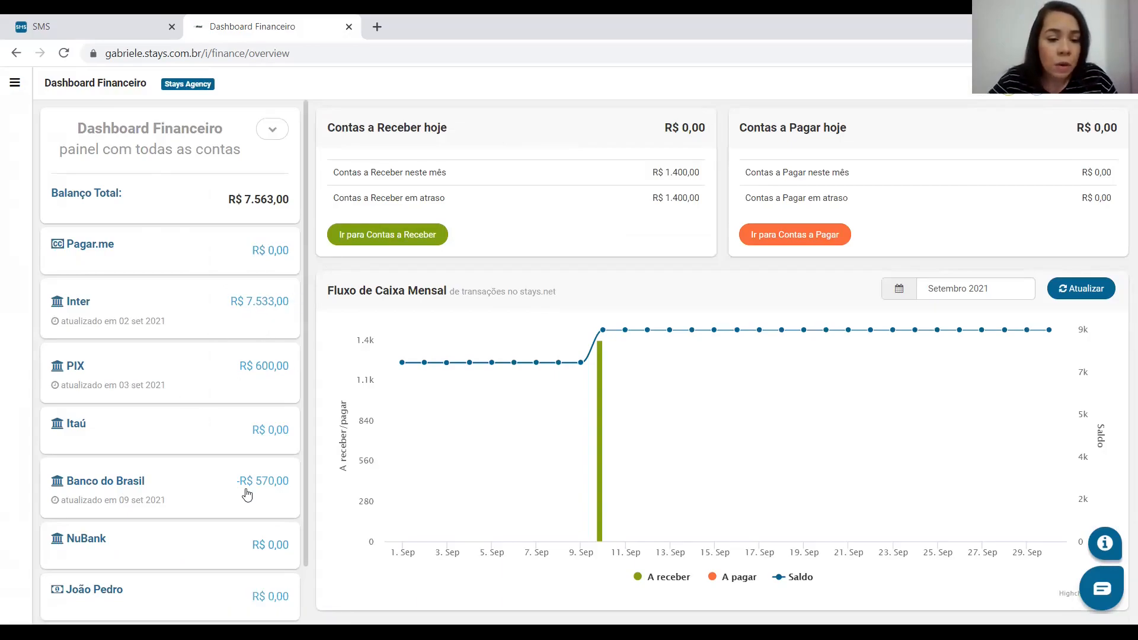
- Open the Inter account's monthly transactions and show those for Agosto 2021
{"action": "left_click", "coordinate": [176, 303]}
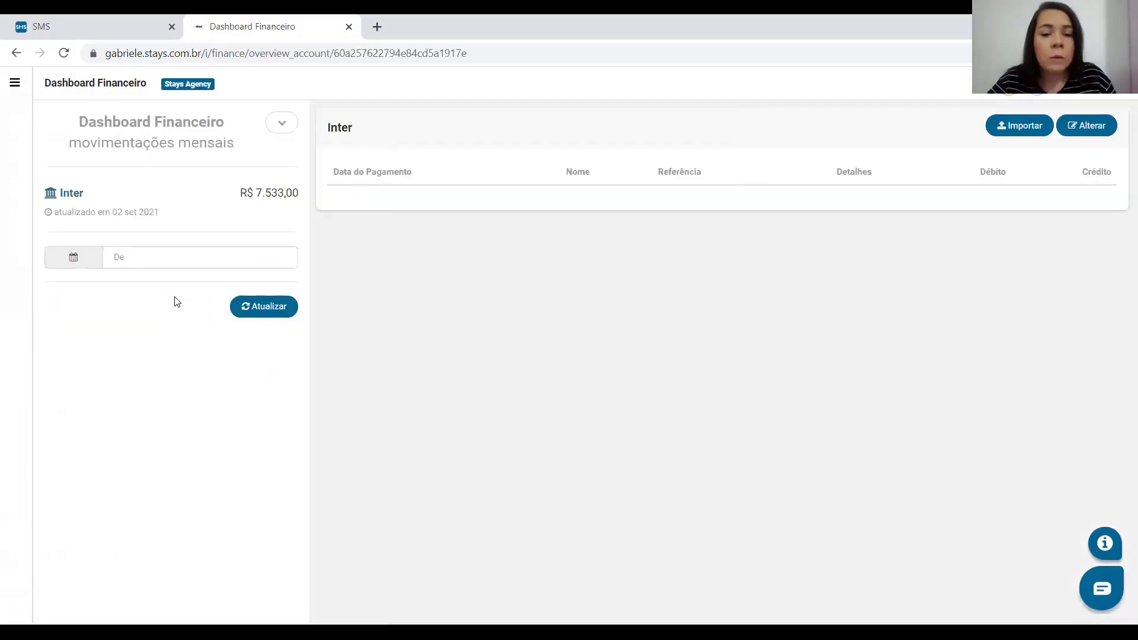
{"action": "left_click", "coordinate": [169, 261]}
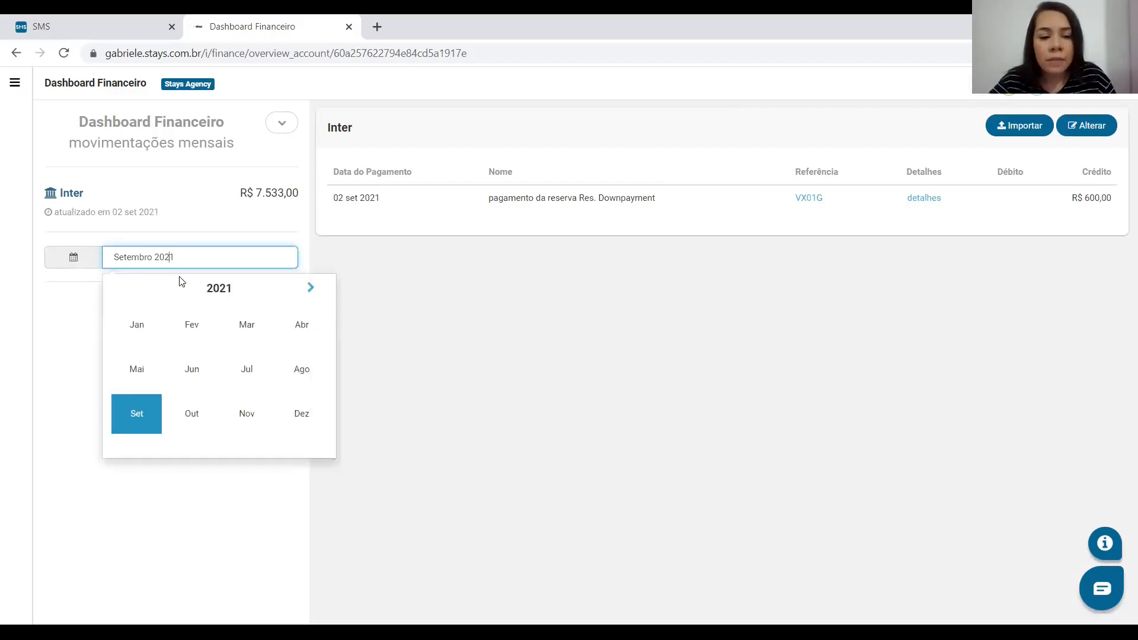
{"action": "left_click", "coordinate": [307, 377]}
{"action": "left_click", "coordinate": [273, 308]}
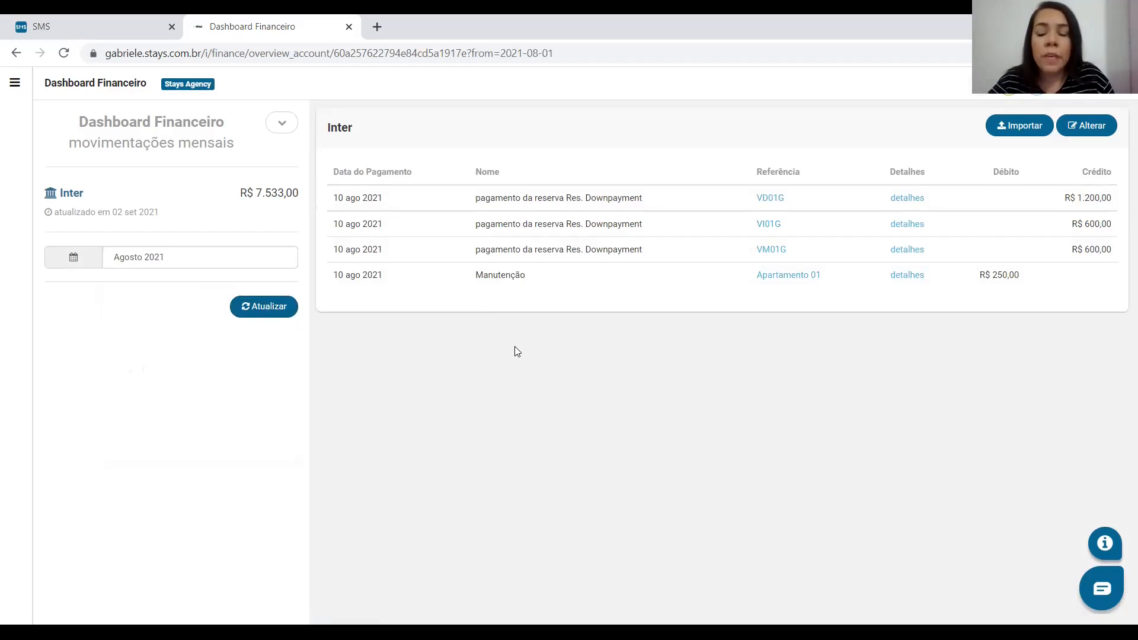
- Switch the Inter account's transaction list to Setembro 2021 and refresh it
{"action": "left_click", "coordinate": [187, 248]}
{"action": "left_click", "coordinate": [134, 410]}
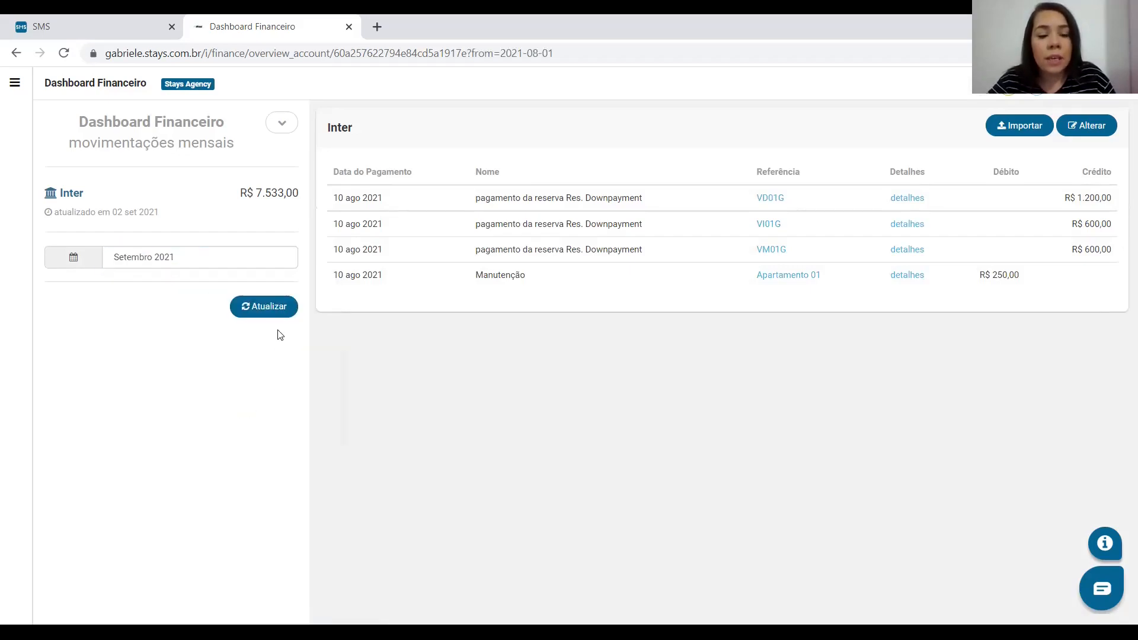
{"action": "left_click", "coordinate": [284, 307]}
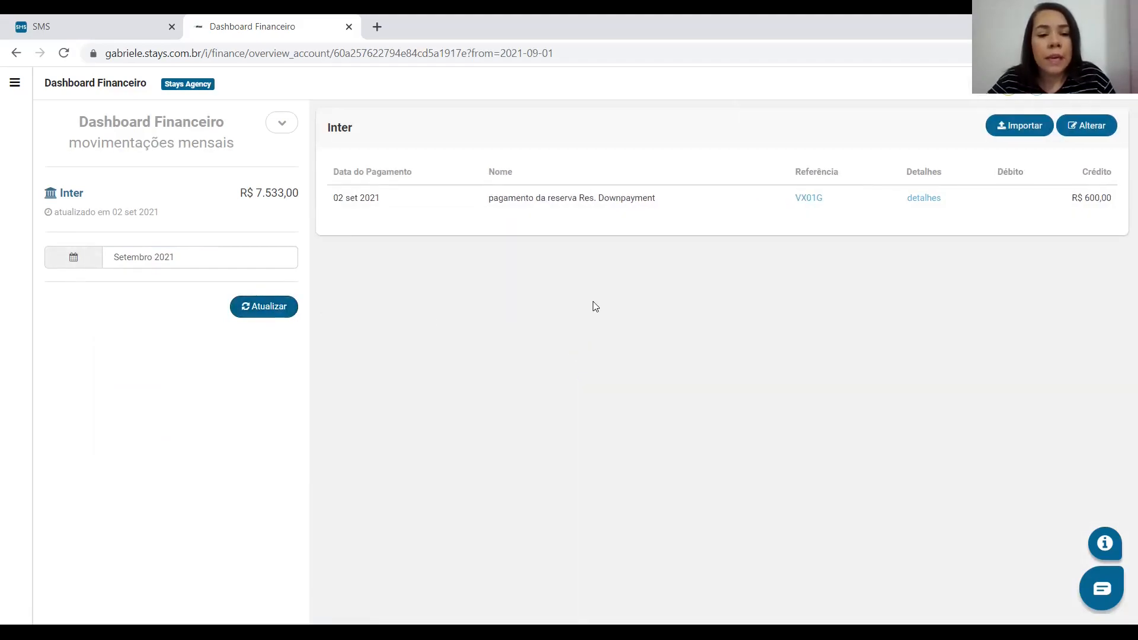
- Return to the Dashboard Financeiro overview and examine the monthly cash flow chart and its month choices
{"action": "left_click", "coordinate": [292, 129]}
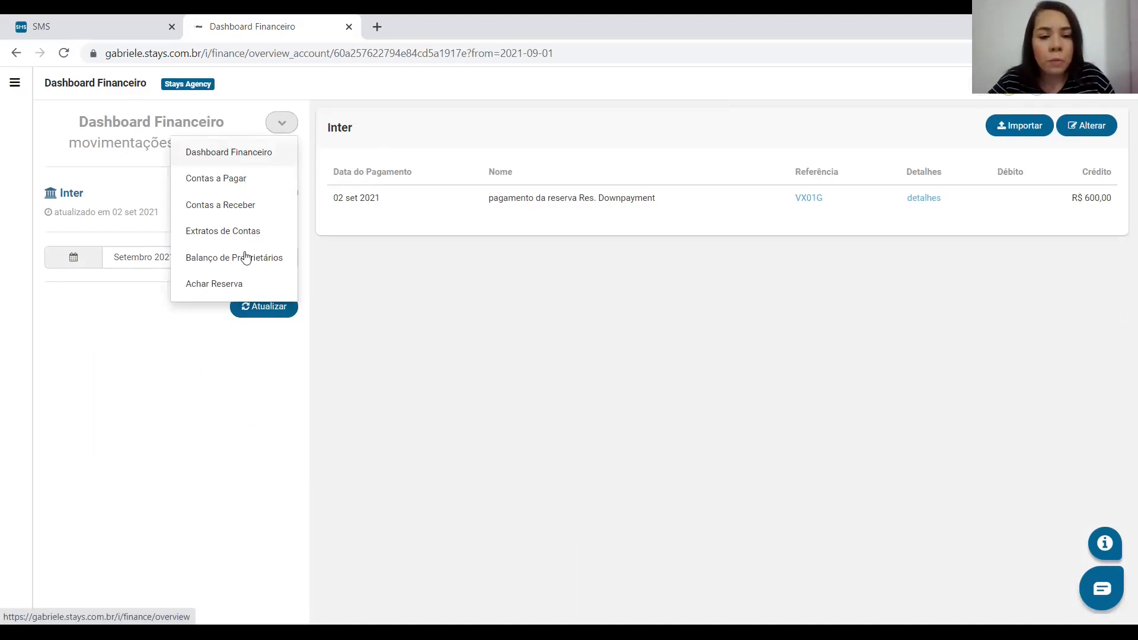
{"action": "left_click", "coordinate": [242, 149]}
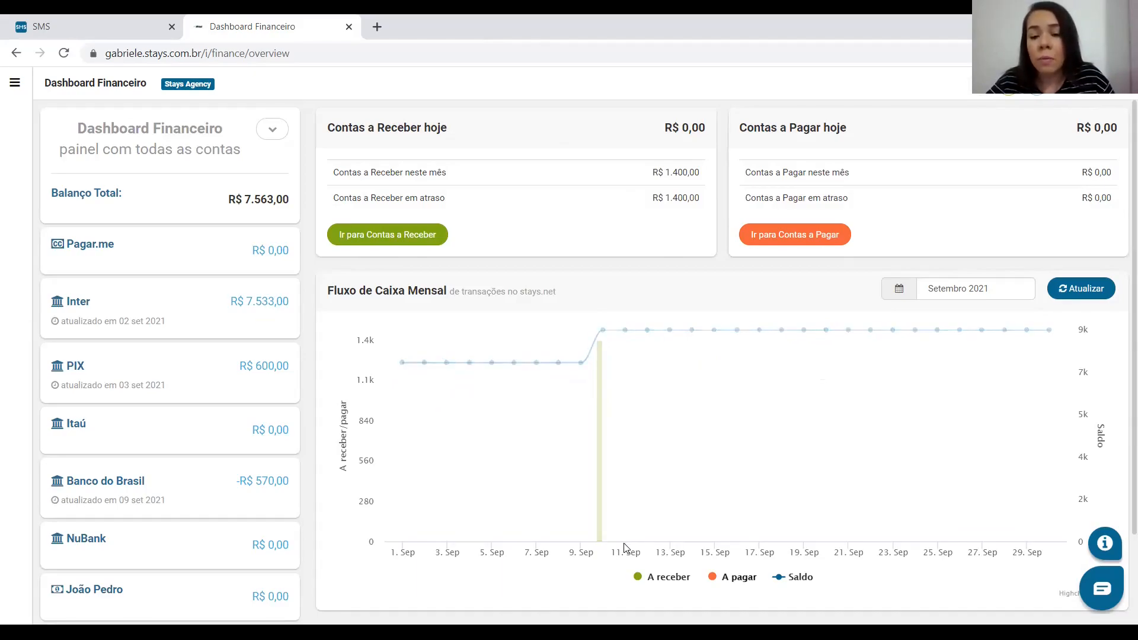
{"action": "mouse_move", "coordinate": [615, 353]}
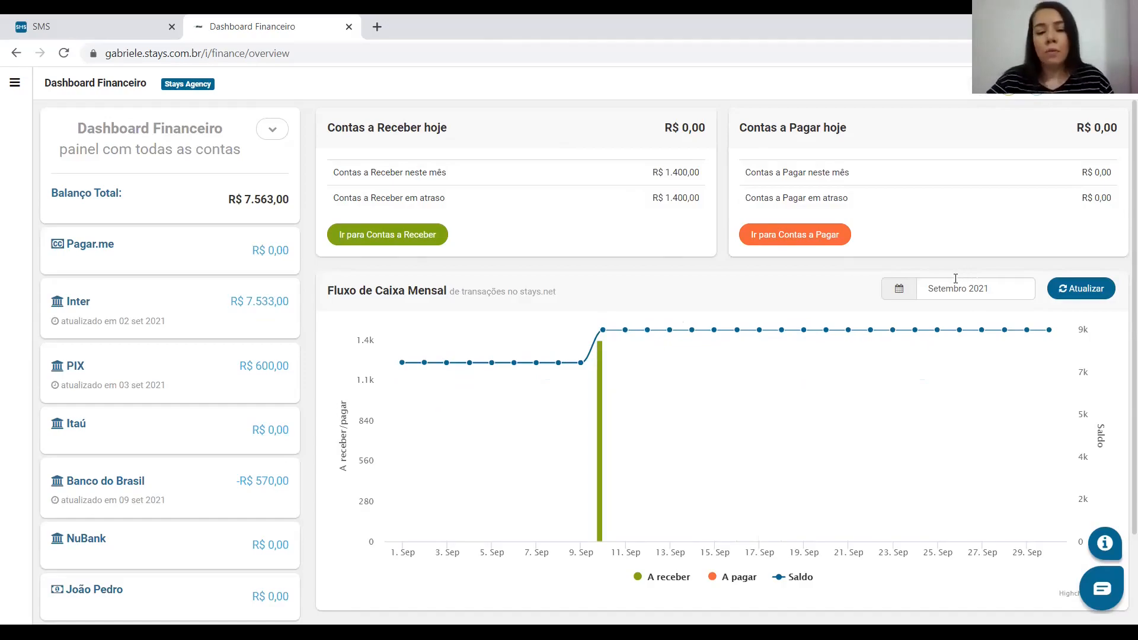
{"action": "left_click", "coordinate": [984, 287]}
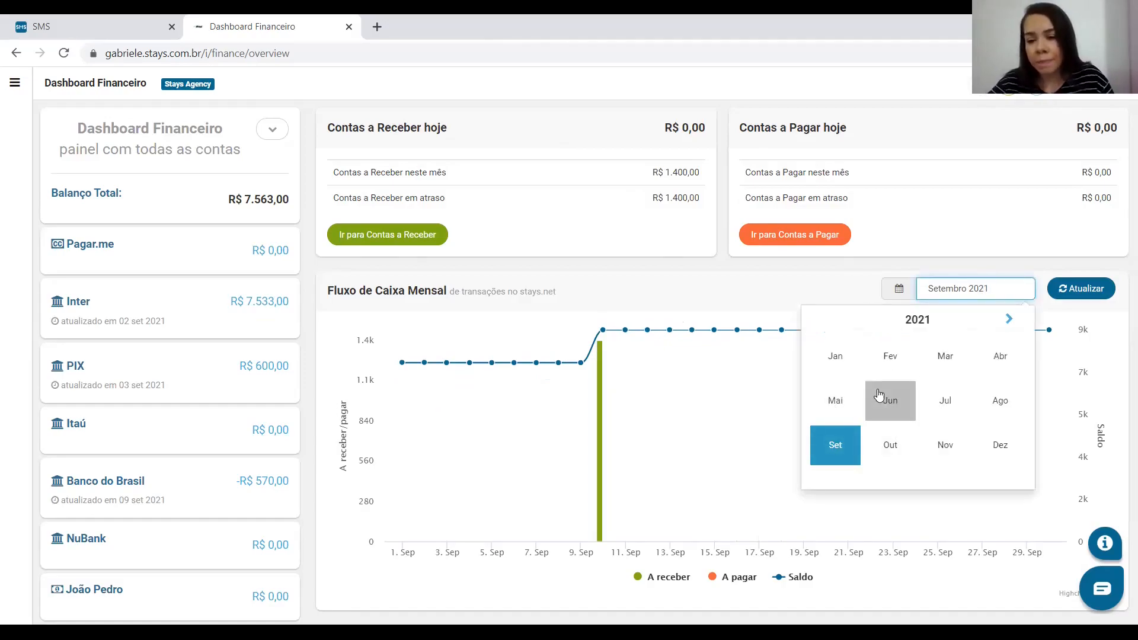
{"action": "left_click", "coordinate": [641, 268]}
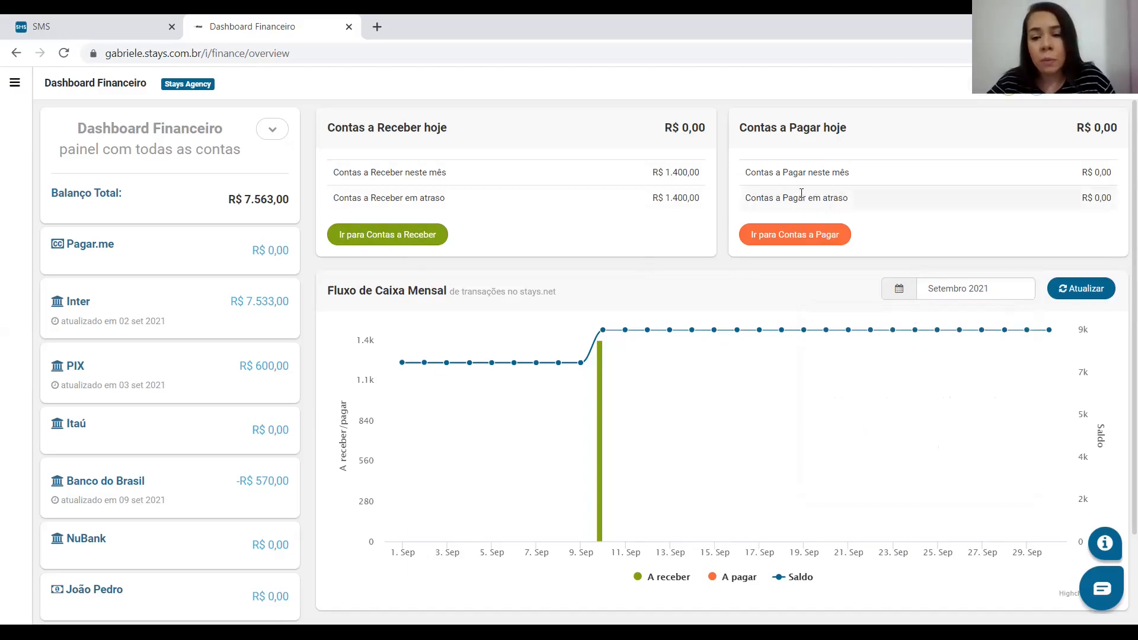
- In Contas a Receber, mark the open NuBank reservation payment of R$ 800,00 as received and save it
{"action": "left_click", "coordinate": [407, 235]}
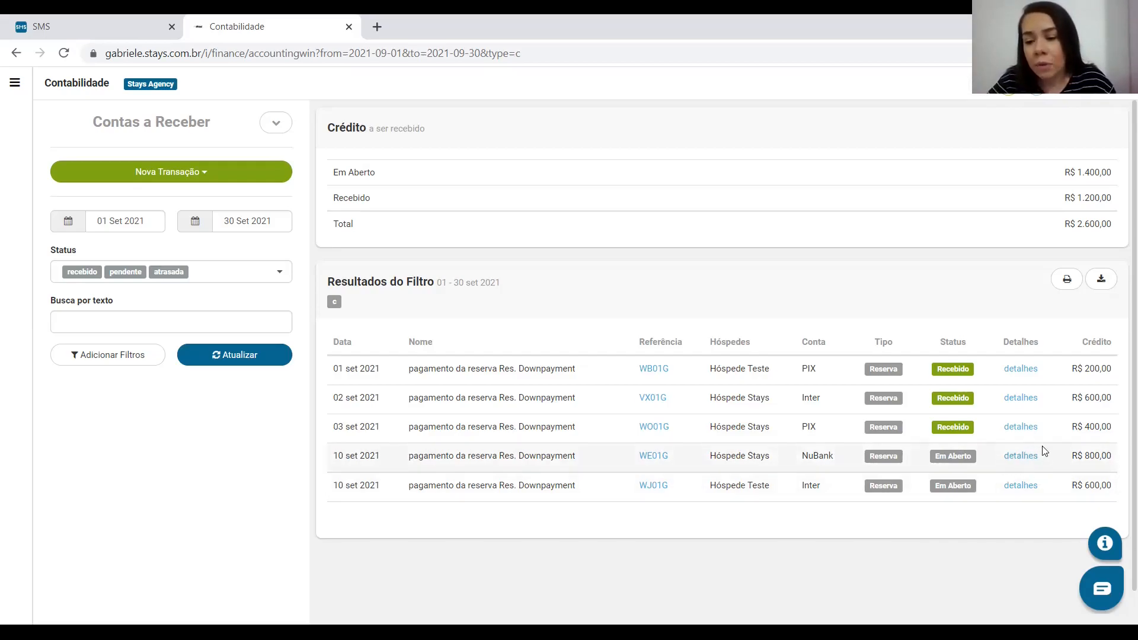
{"action": "left_click", "coordinate": [1020, 458]}
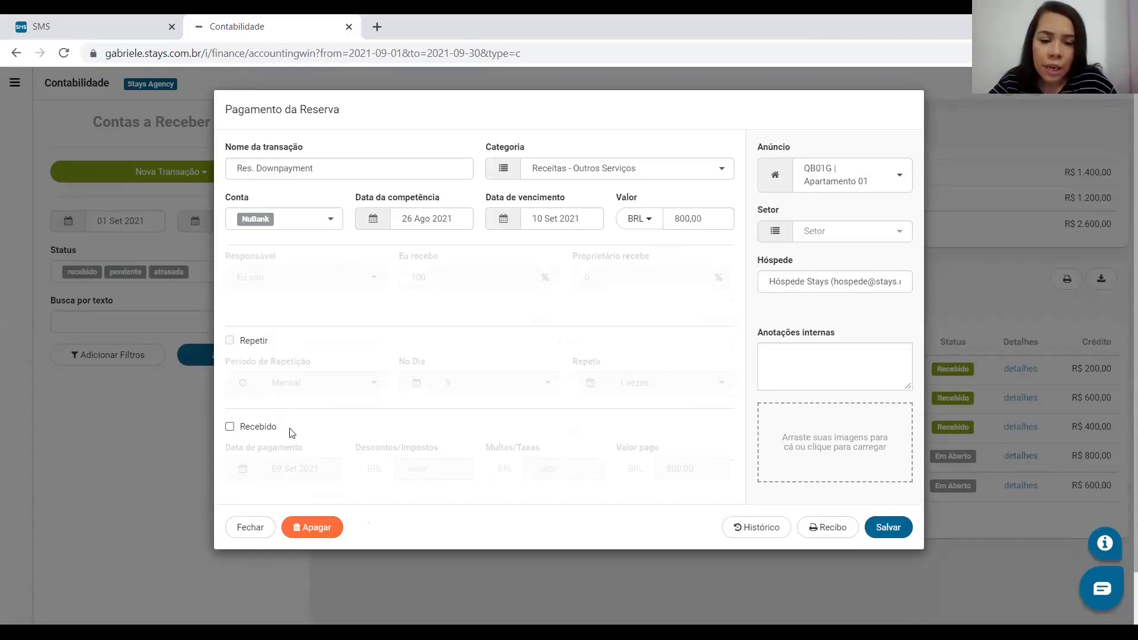
{"action": "left_click", "coordinate": [229, 427]}
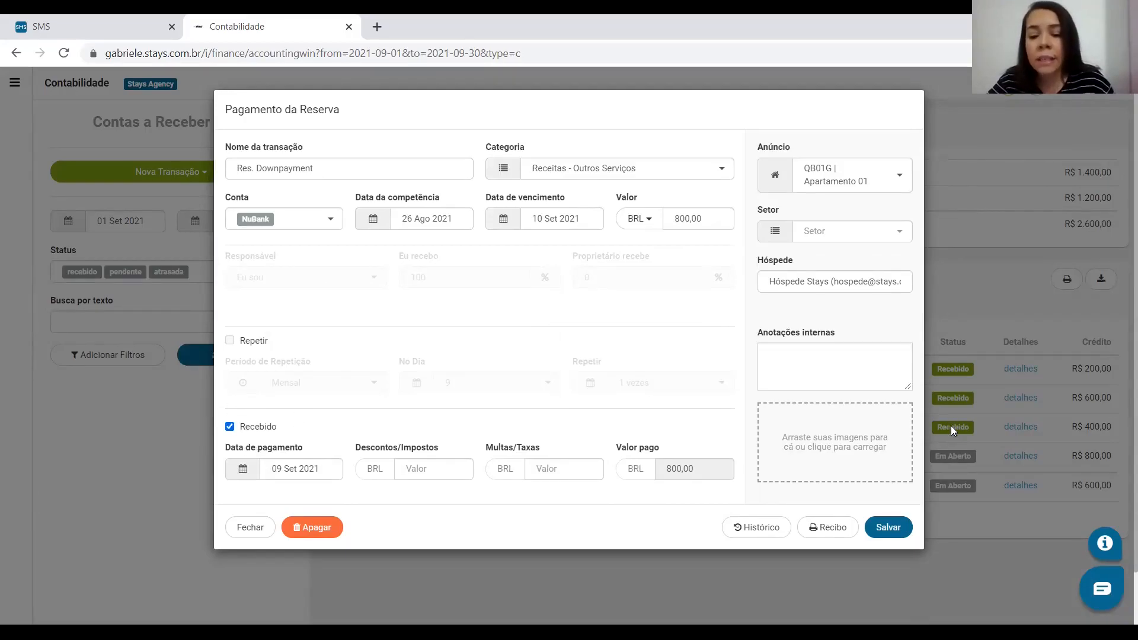
{"action": "left_click", "coordinate": [891, 526]}
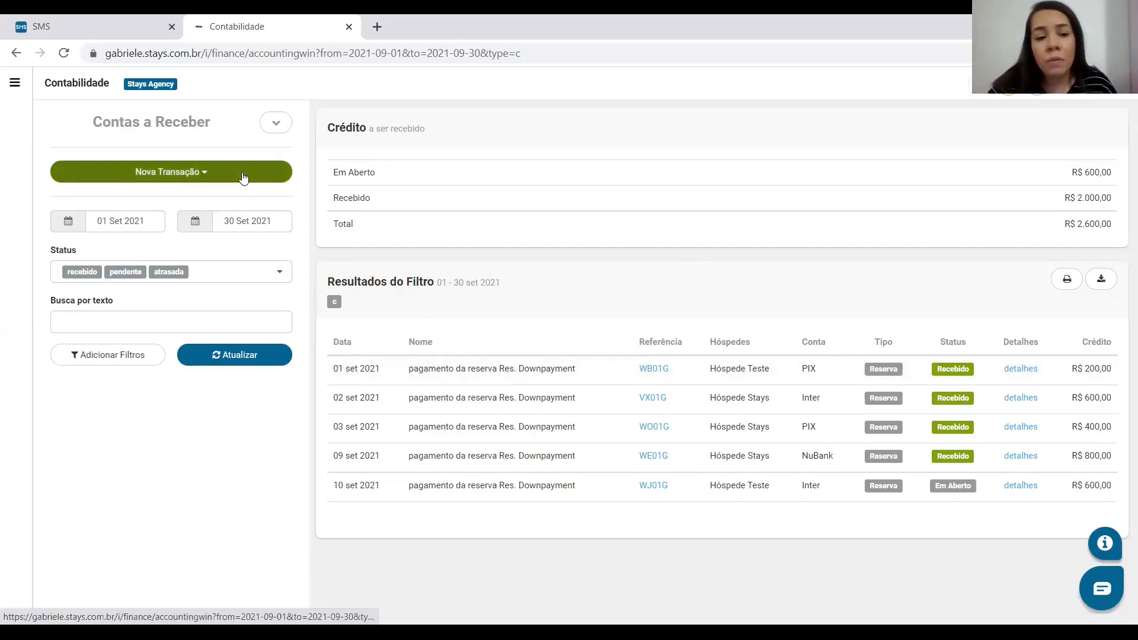
- Start a new Recebimento transaction of type Receber um pagamento and name it Serviço Turístico
{"action": "left_click", "coordinate": [163, 174]}
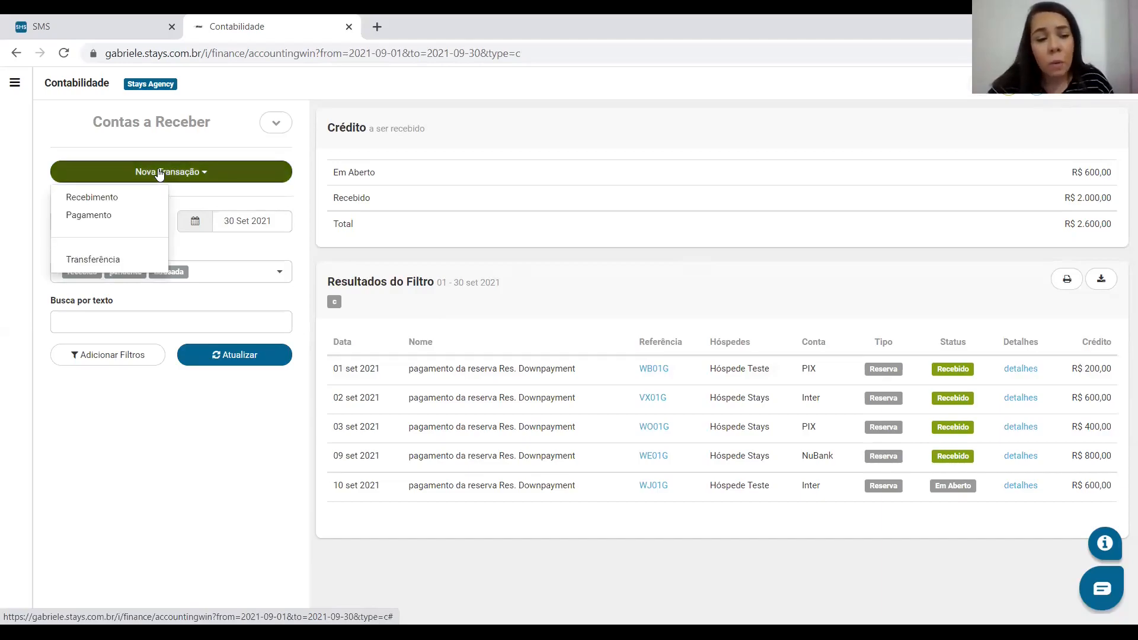
{"action": "left_click", "coordinate": [91, 200]}
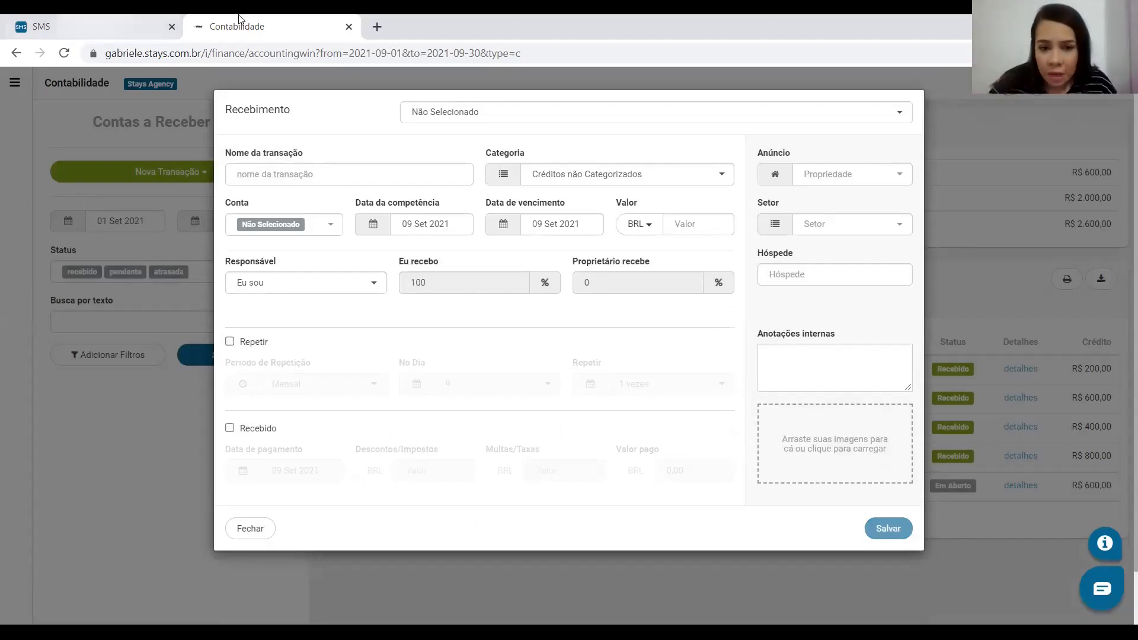
{"action": "left_click", "coordinate": [461, 117]}
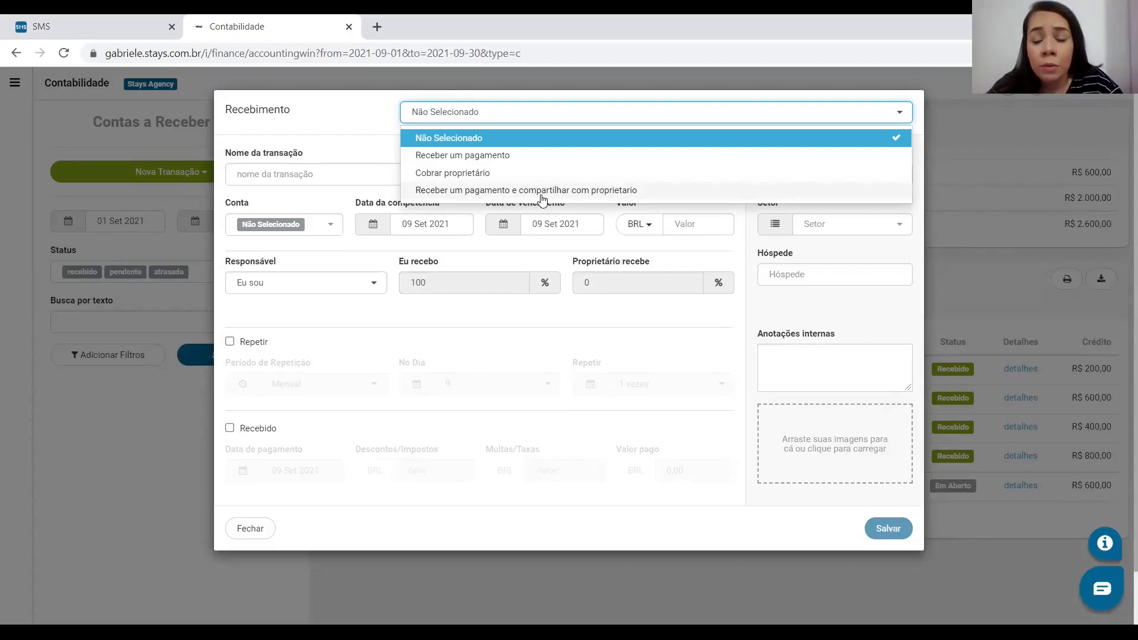
{"action": "left_click", "coordinate": [524, 159]}
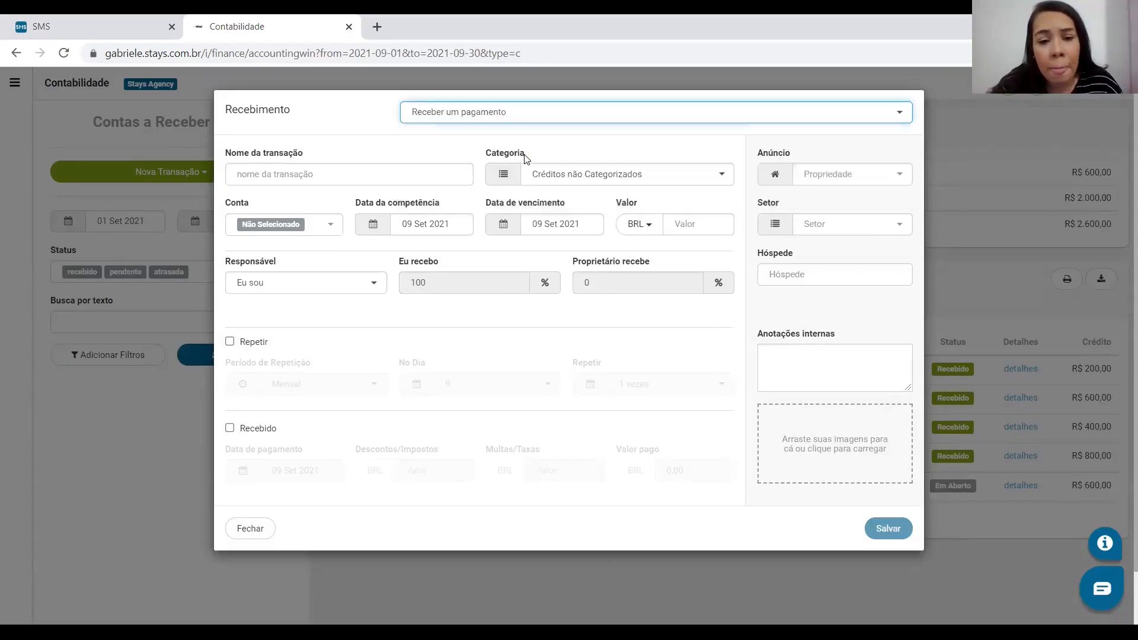
{"action": "left_click", "coordinate": [370, 174]}
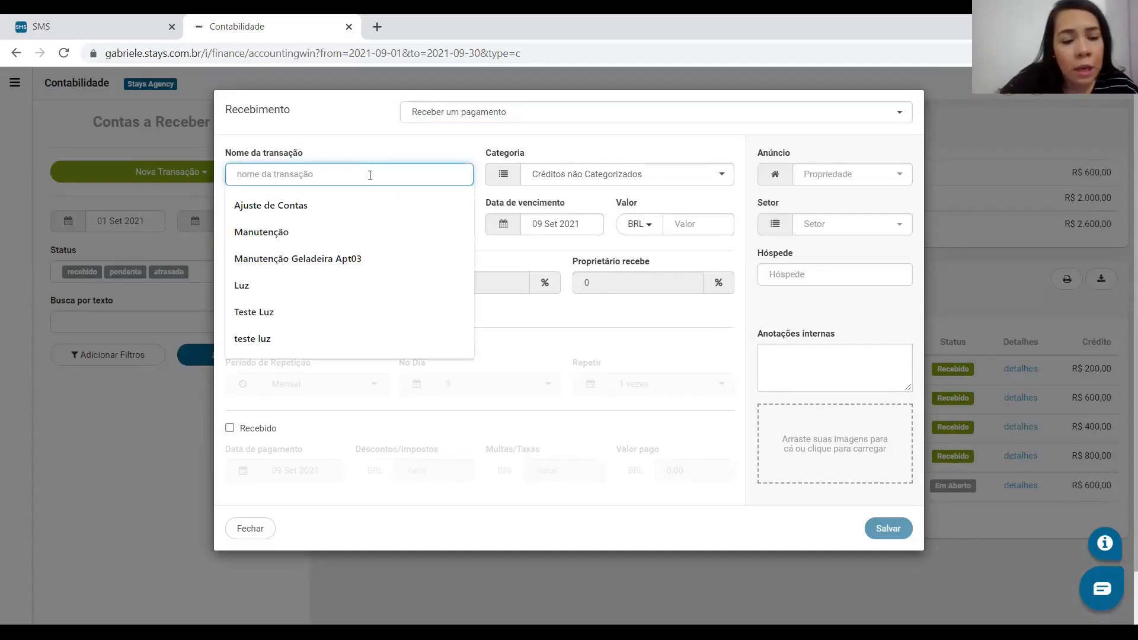
{"action": "type", "text": "Se"}
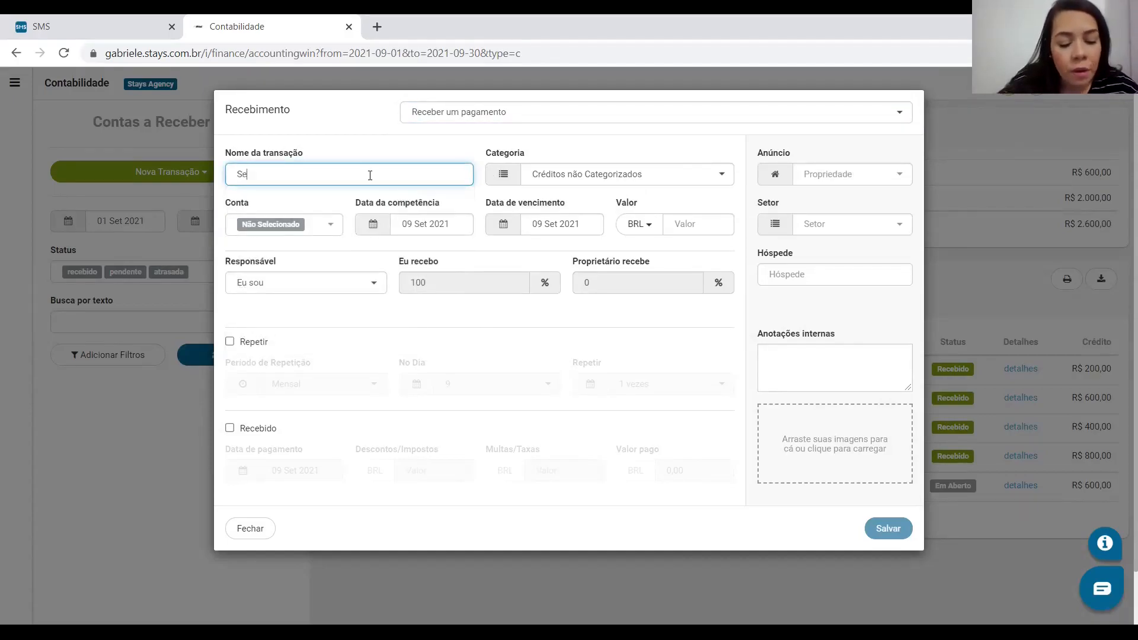
{"action": "type", "text": "rviço T"}
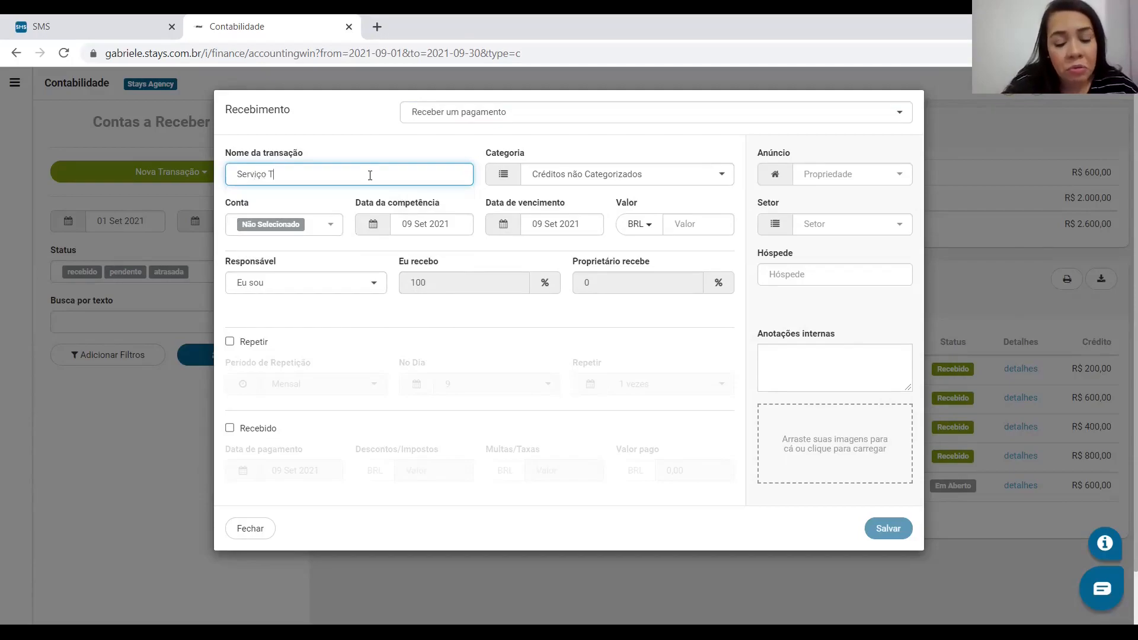
{"action": "type", "text": "urístico"}
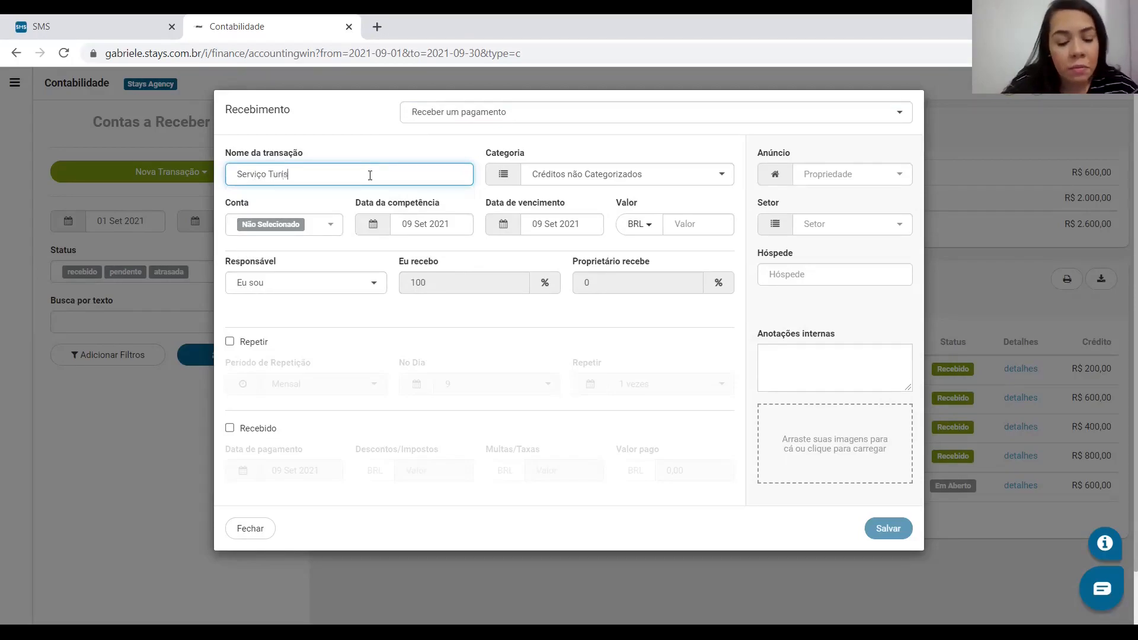
{"action": "left_click", "coordinate": [449, 150]}
- Assign the Serviço Turístico receipt to the Banco do Brasil account, set its value to 70,00 BRL and mark it as Recebido
{"action": "left_click", "coordinate": [291, 235]}
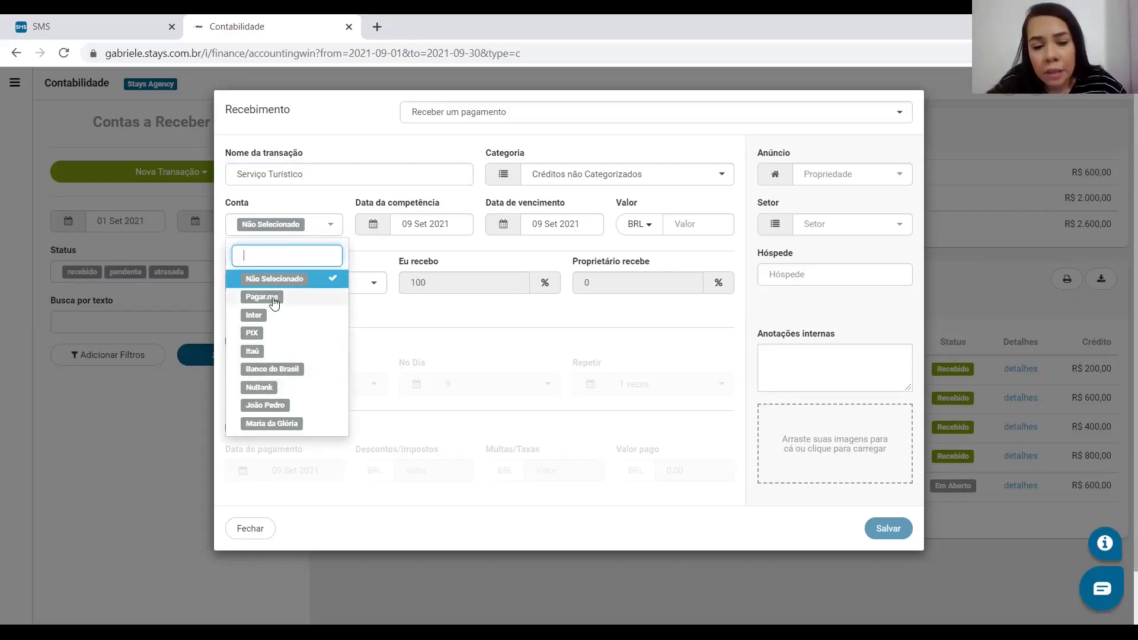
{"action": "left_click", "coordinate": [290, 372]}
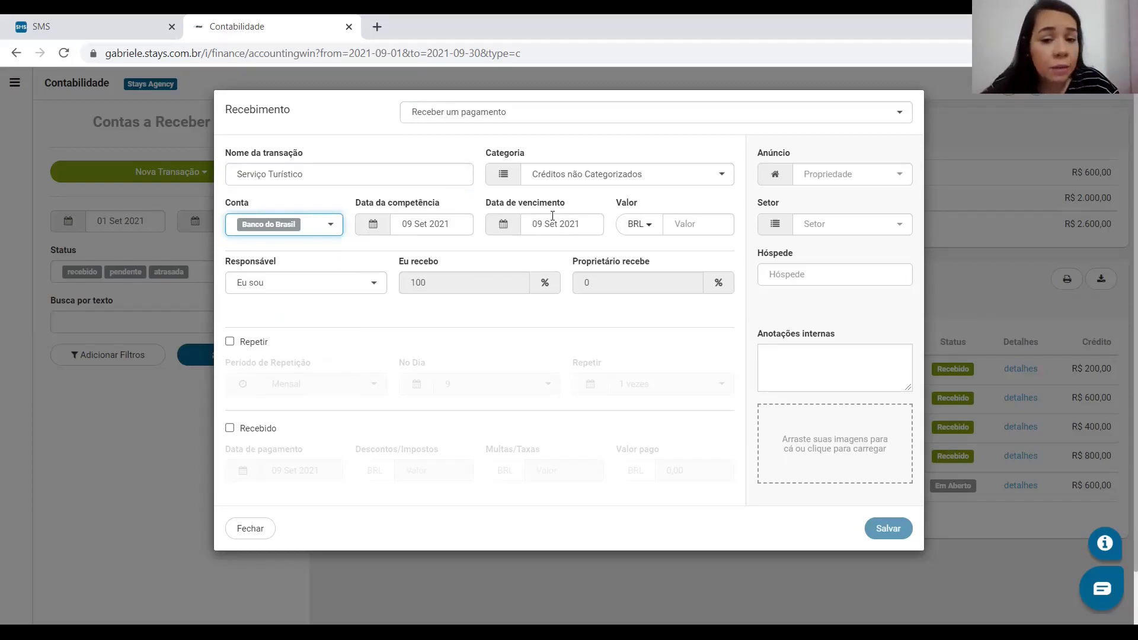
{"action": "left_click", "coordinate": [721, 220]}
{"action": "type", "text": "70"}
{"action": "left_click", "coordinate": [735, 260]}
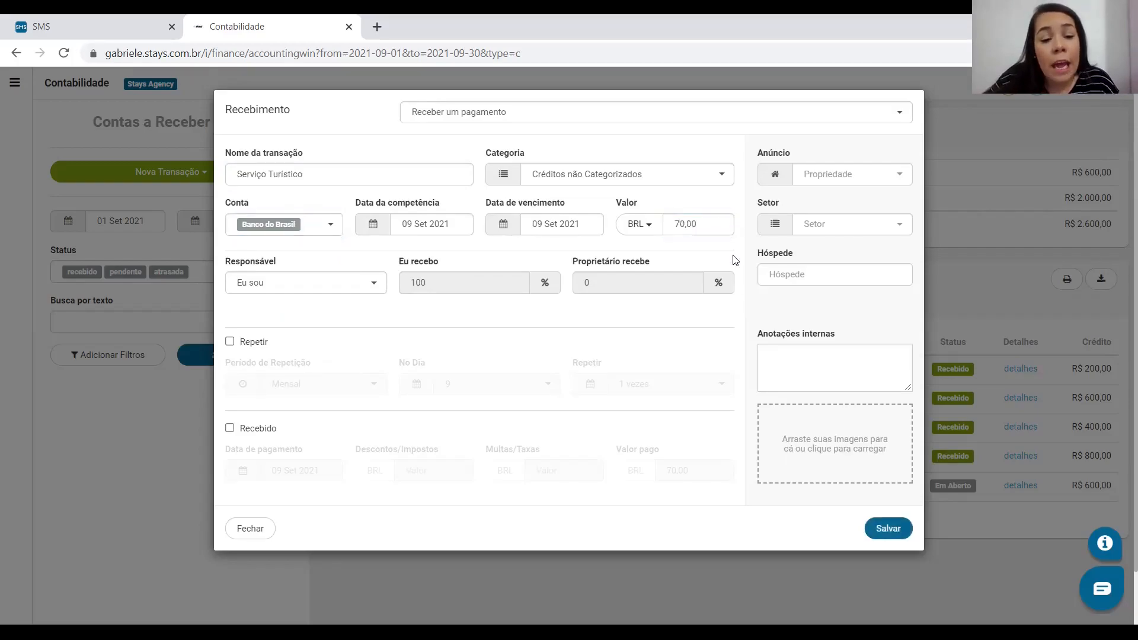
{"action": "left_click", "coordinate": [230, 429]}
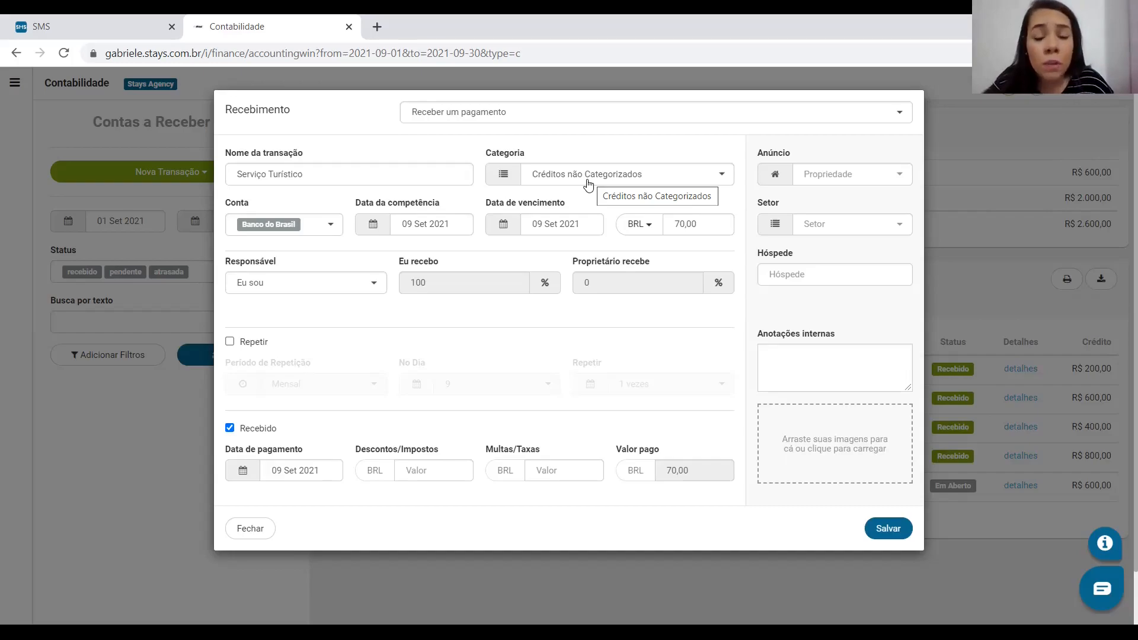
- Categorize the receipt as Receitas de Vendas e Serviços with sector Vendas, and save the transaction
{"action": "left_click", "coordinate": [588, 184]}
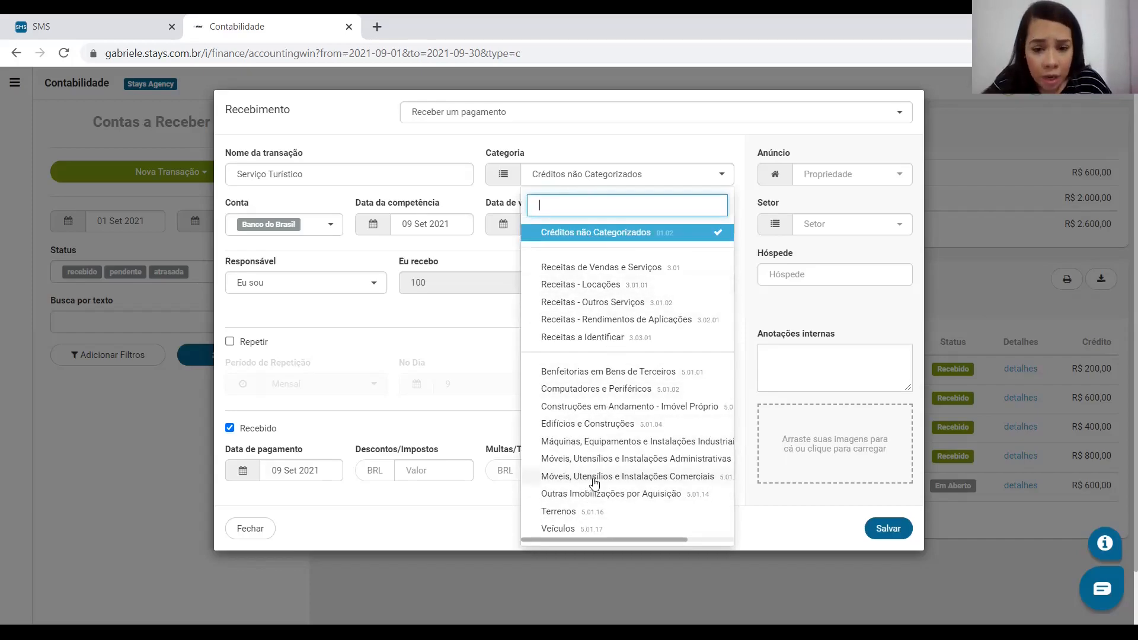
{"action": "left_click", "coordinate": [589, 268]}
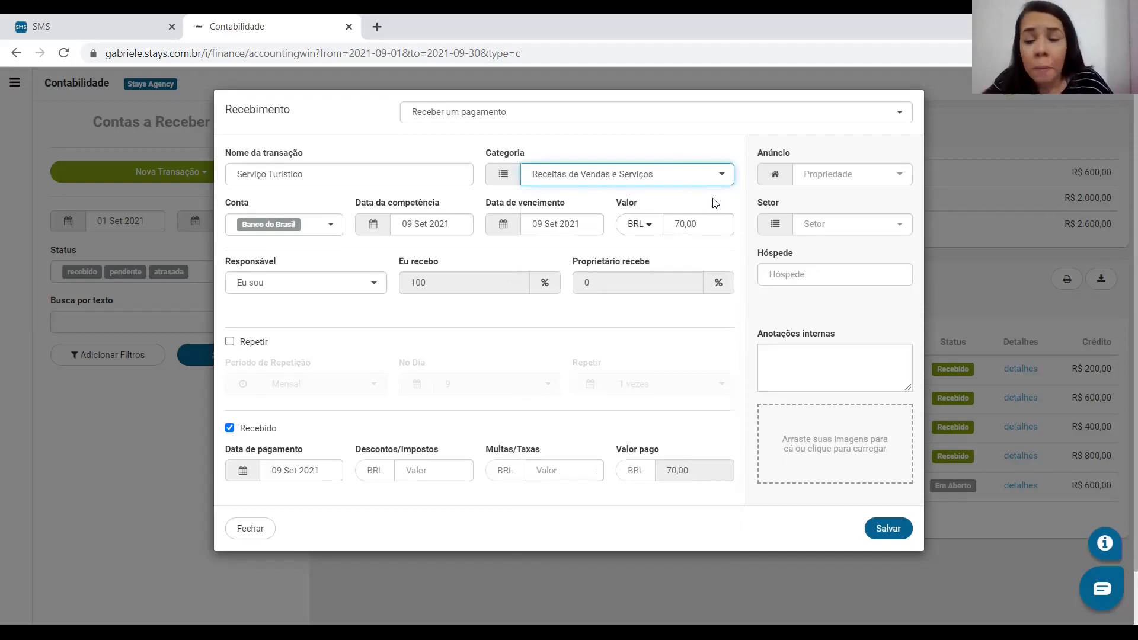
{"action": "left_click", "coordinate": [816, 227]}
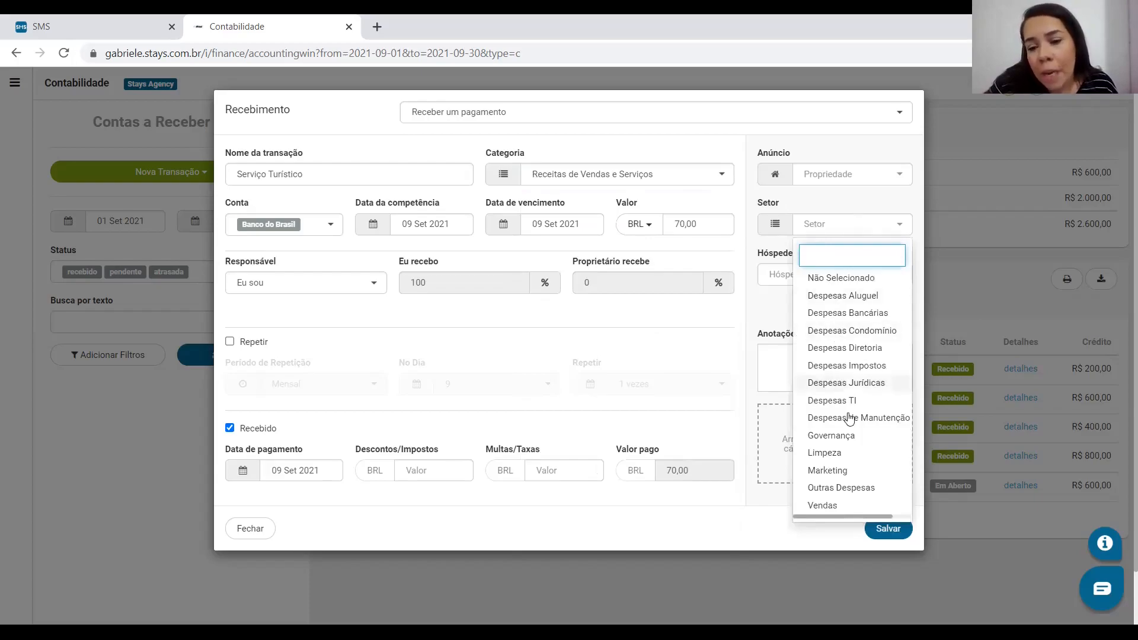
{"action": "left_click", "coordinate": [826, 505]}
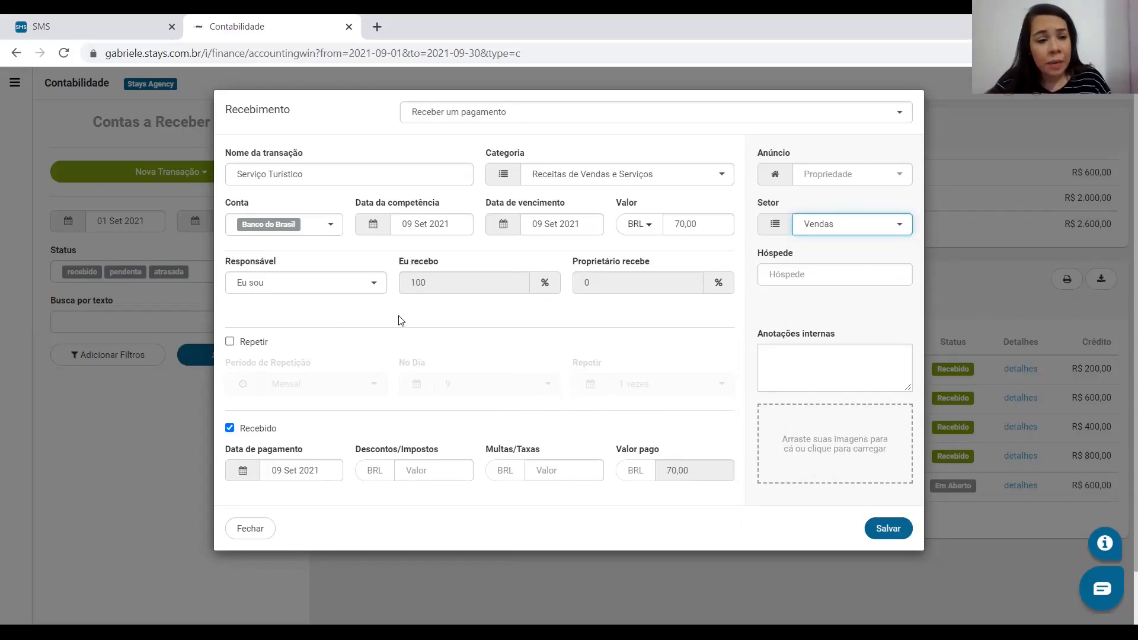
{"action": "left_click", "coordinate": [899, 535]}
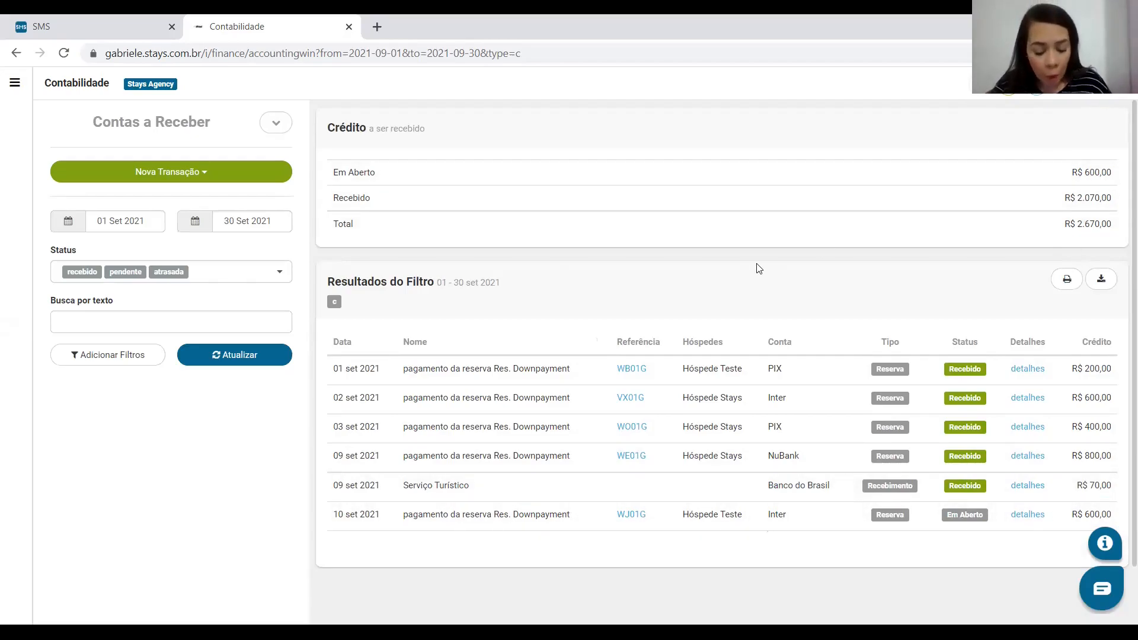
- Switch to Contas a Pagar, set the period's start date to 01 Set 2021 and refresh the results
{"action": "left_click", "coordinate": [277, 122]}
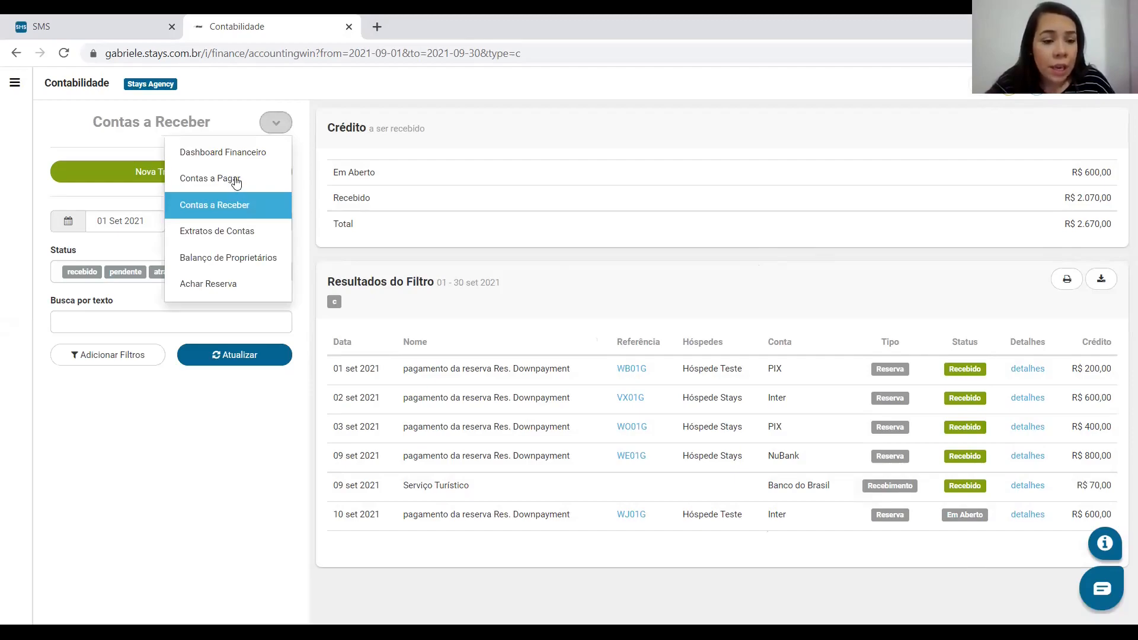
{"action": "left_click", "coordinate": [234, 178]}
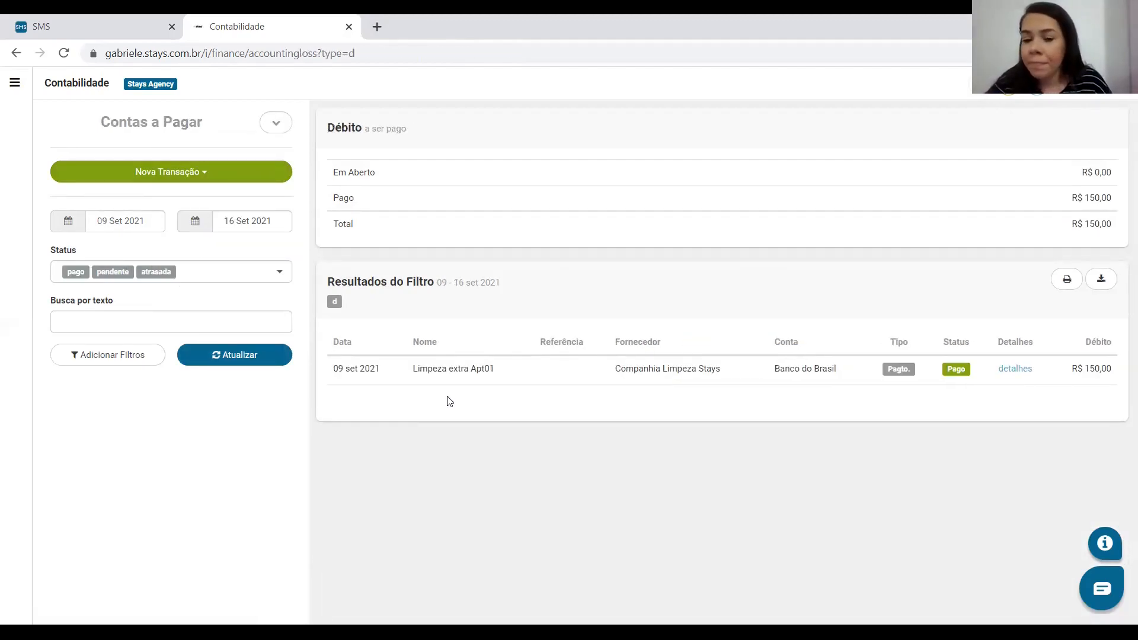
{"action": "left_click", "coordinate": [108, 221]}
{"action": "left_click", "coordinate": [170, 296]}
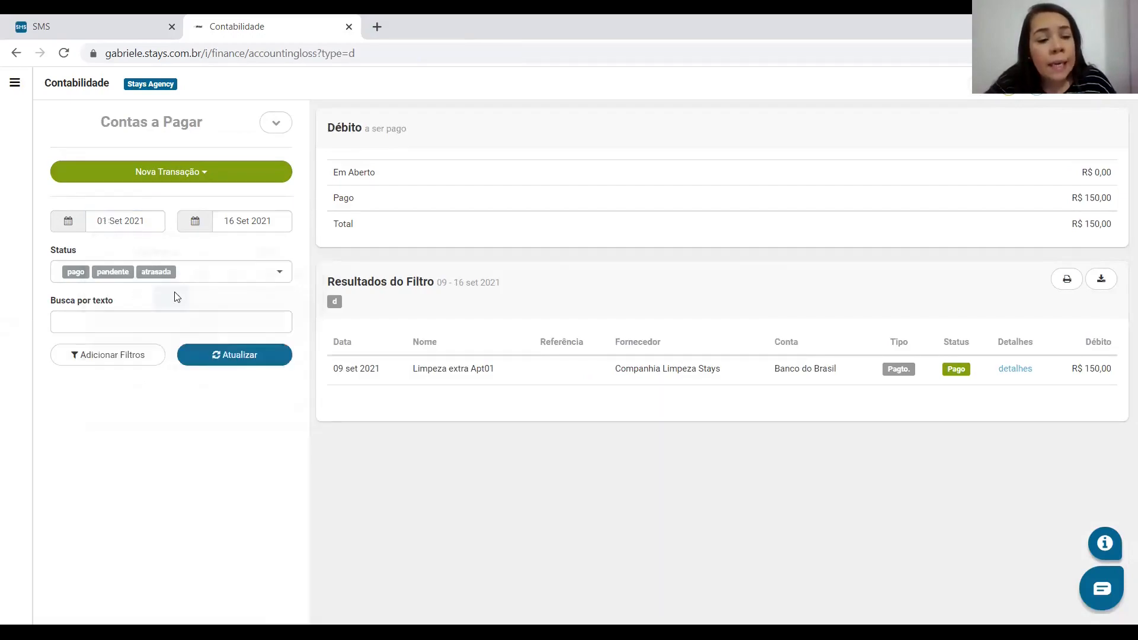
{"action": "left_click", "coordinate": [217, 357]}
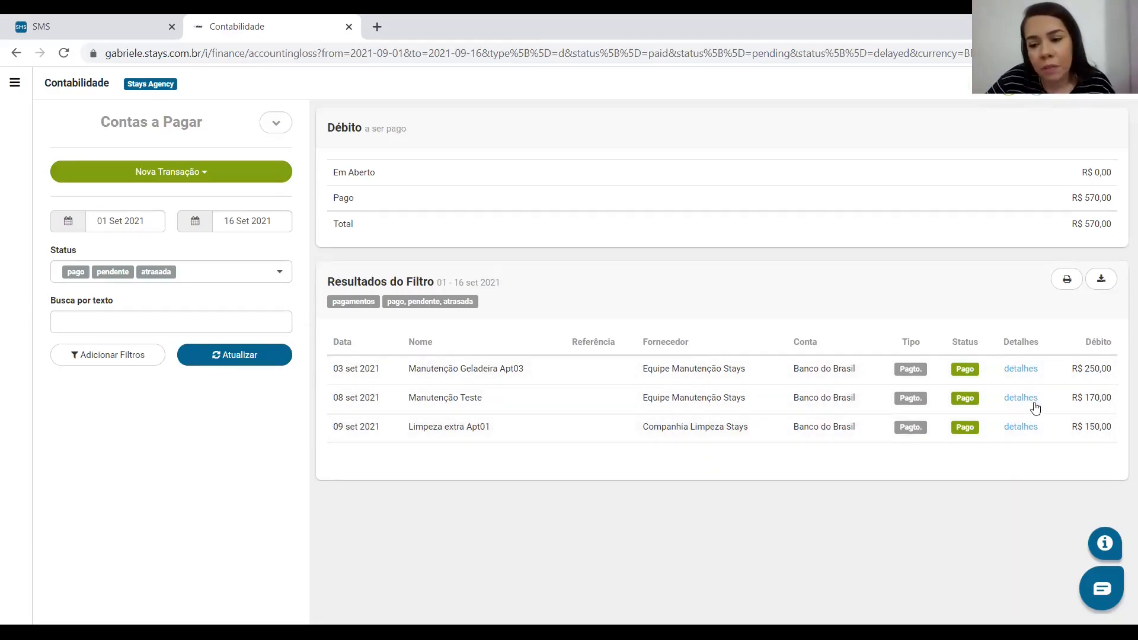
- Start a new Pagamento transaction of type Pagar uma conta and name it Limpeza Apt 03
{"action": "left_click", "coordinate": [175, 179]}
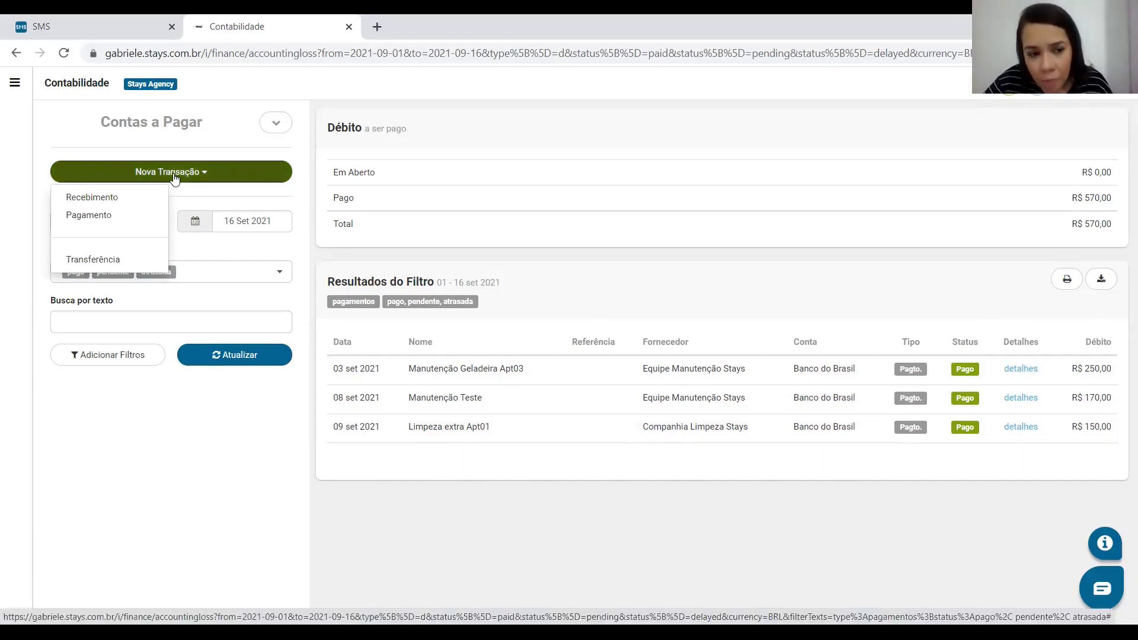
{"action": "left_click", "coordinate": [87, 223]}
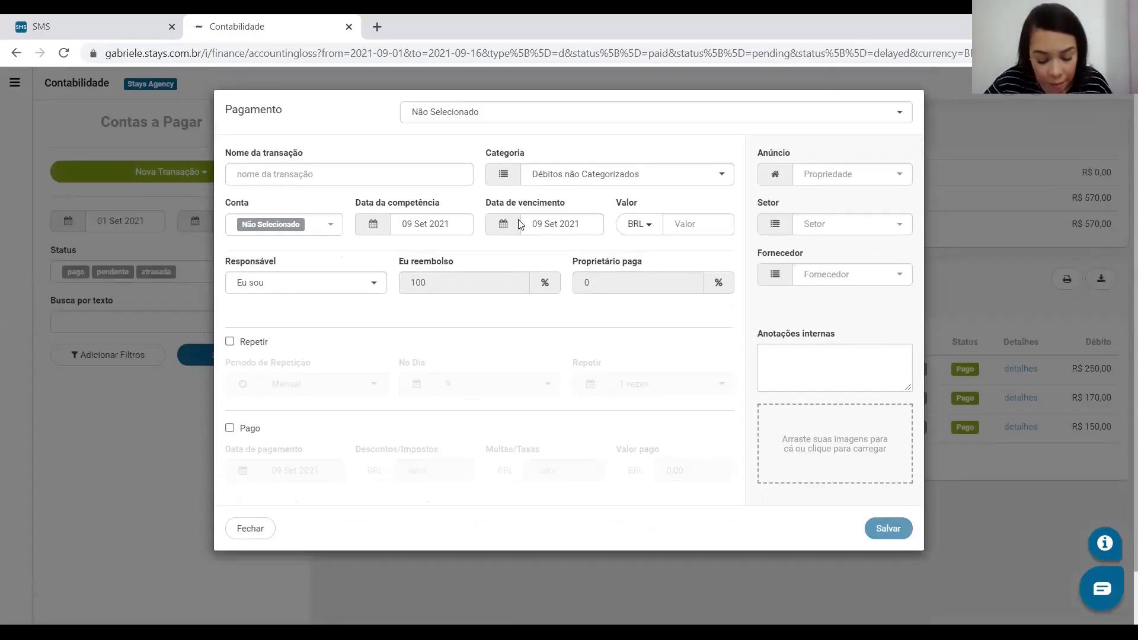
{"action": "left_click", "coordinate": [552, 116]}
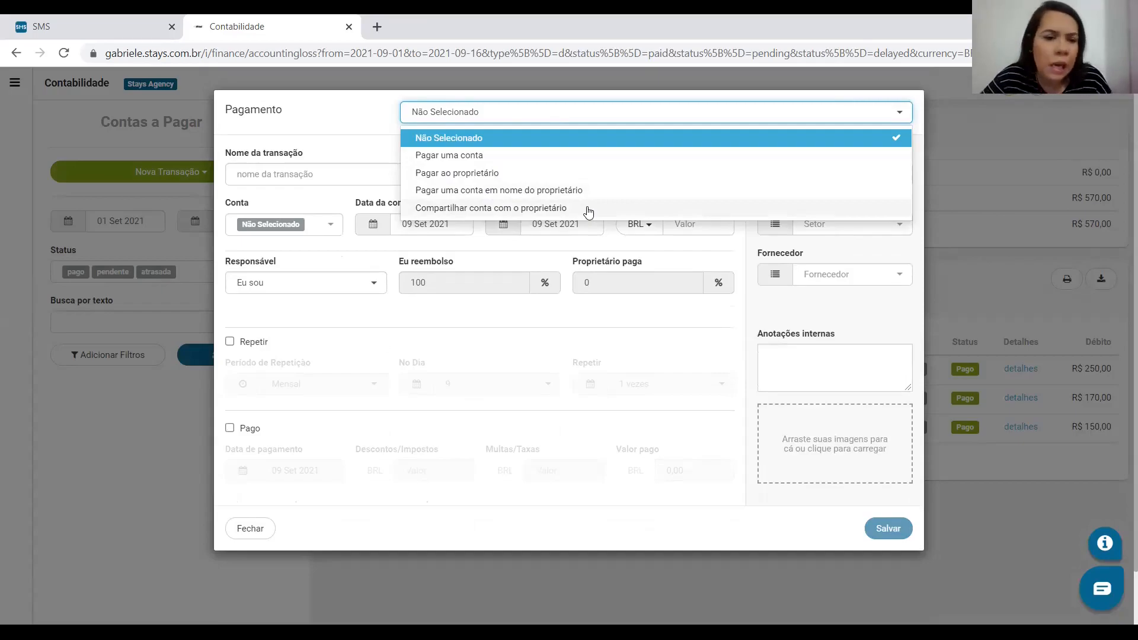
{"action": "left_click", "coordinate": [476, 156]}
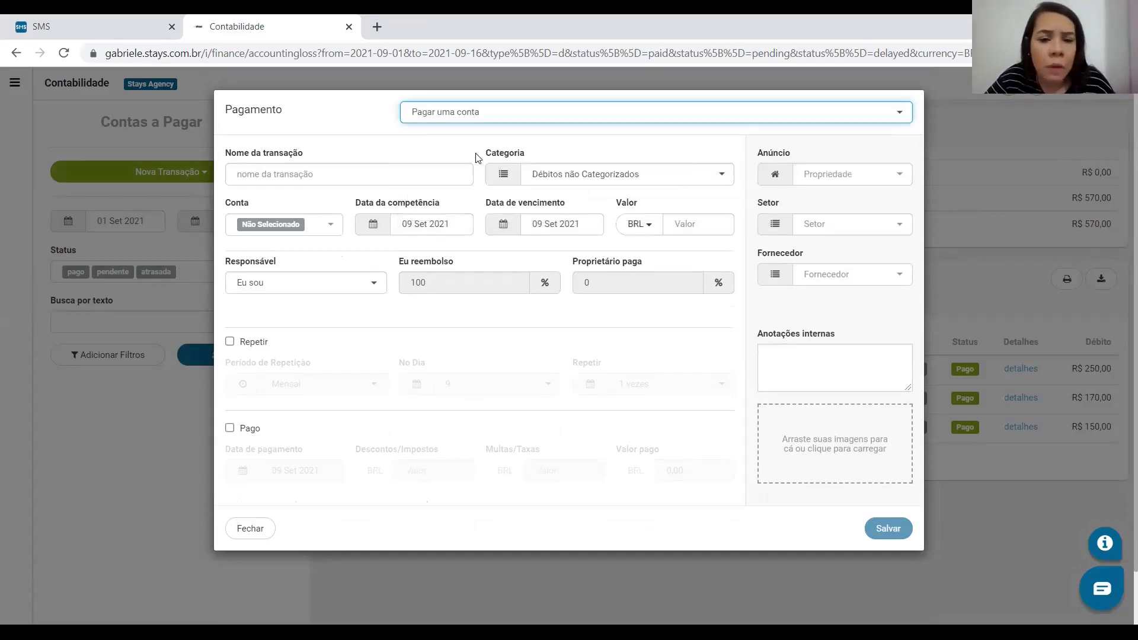
{"action": "left_click", "coordinate": [373, 176]}
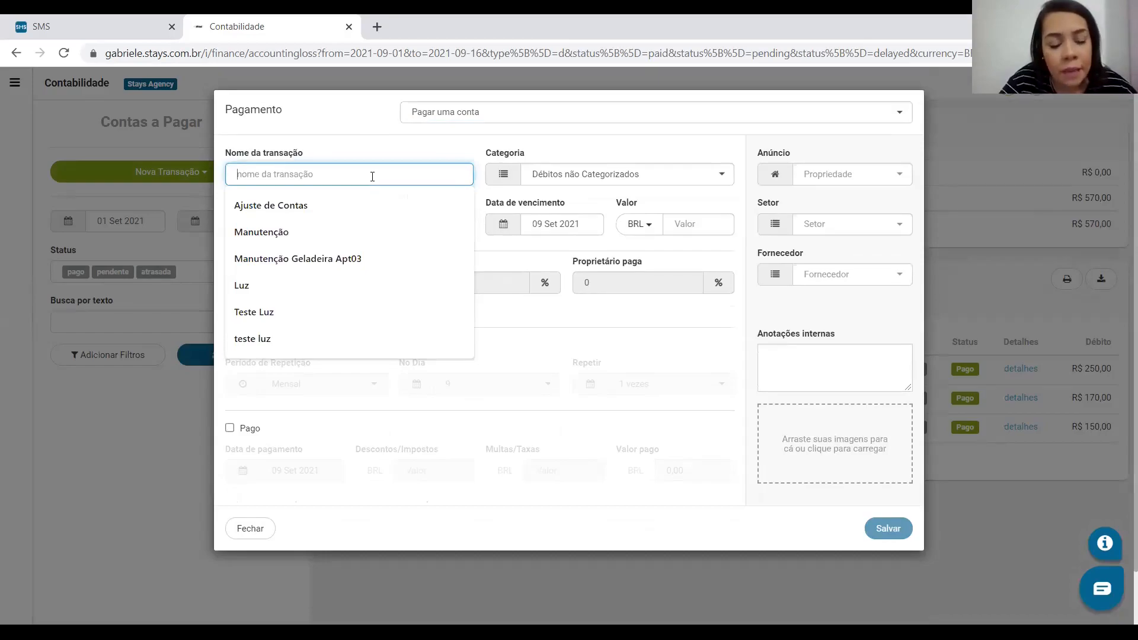
{"action": "type", "text": "Limpeza"}
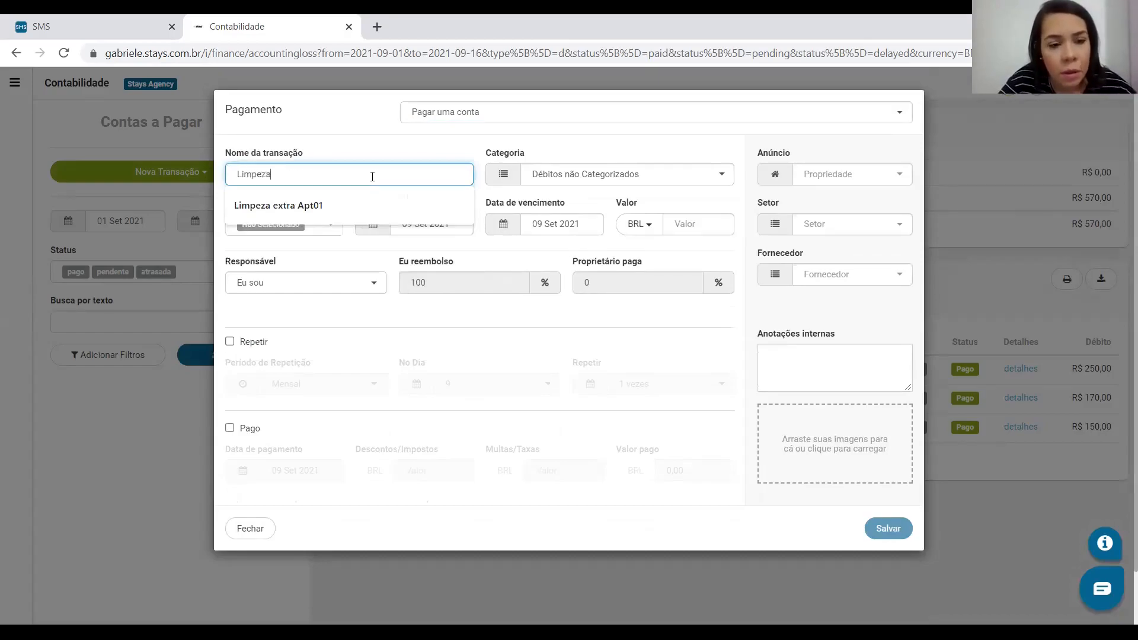
{"action": "type", "text": " Apt 03"}
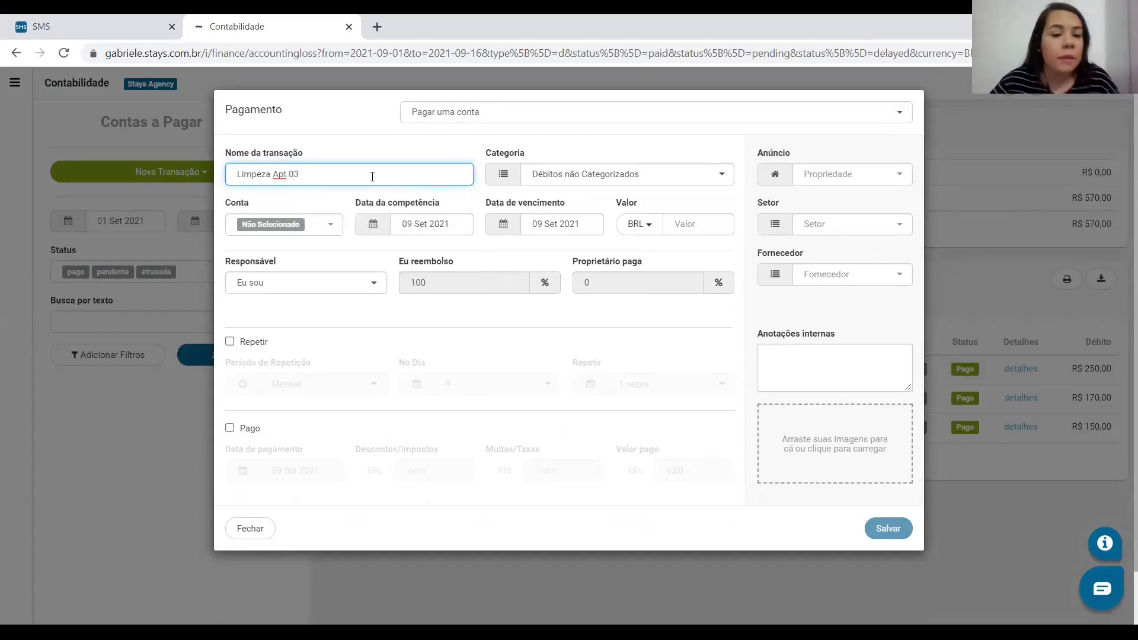
{"action": "left_click", "coordinate": [374, 144]}
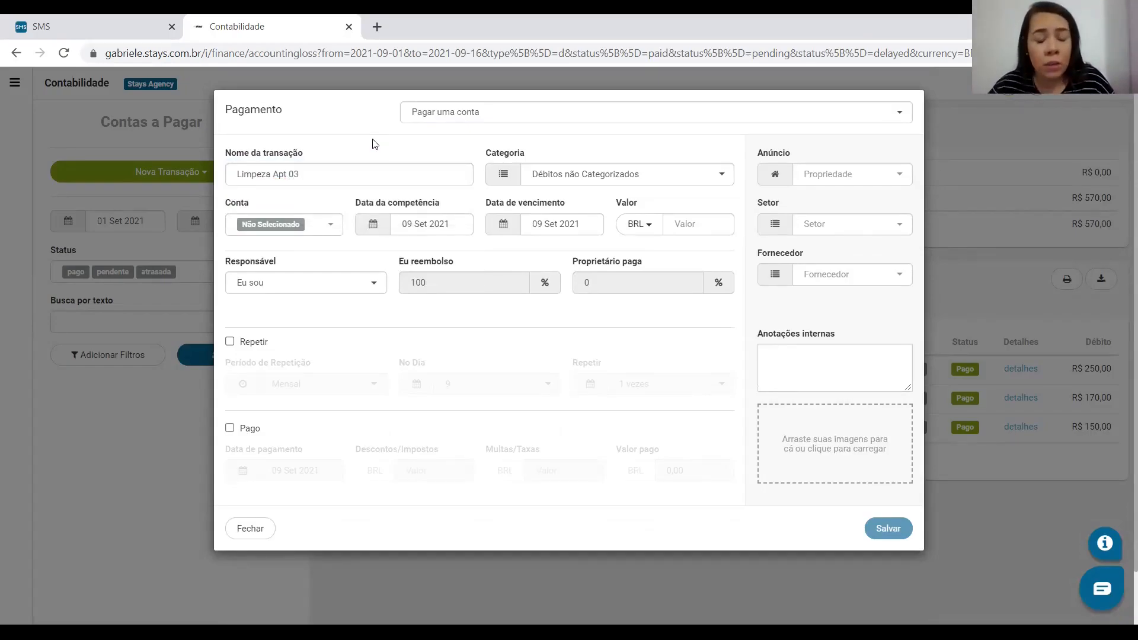
- Assign the Limpeza Apt 03 payment to the Itaú account and categorize it as Materiais de Limpeza e Higiene
{"action": "left_click", "coordinate": [318, 228]}
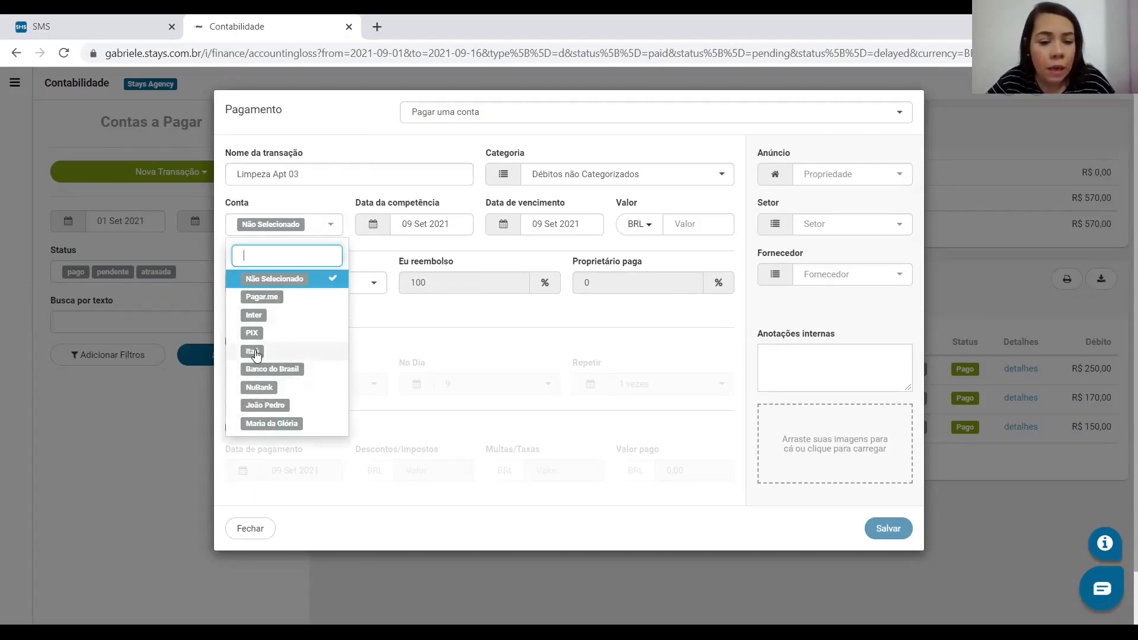
{"action": "left_click", "coordinate": [256, 353]}
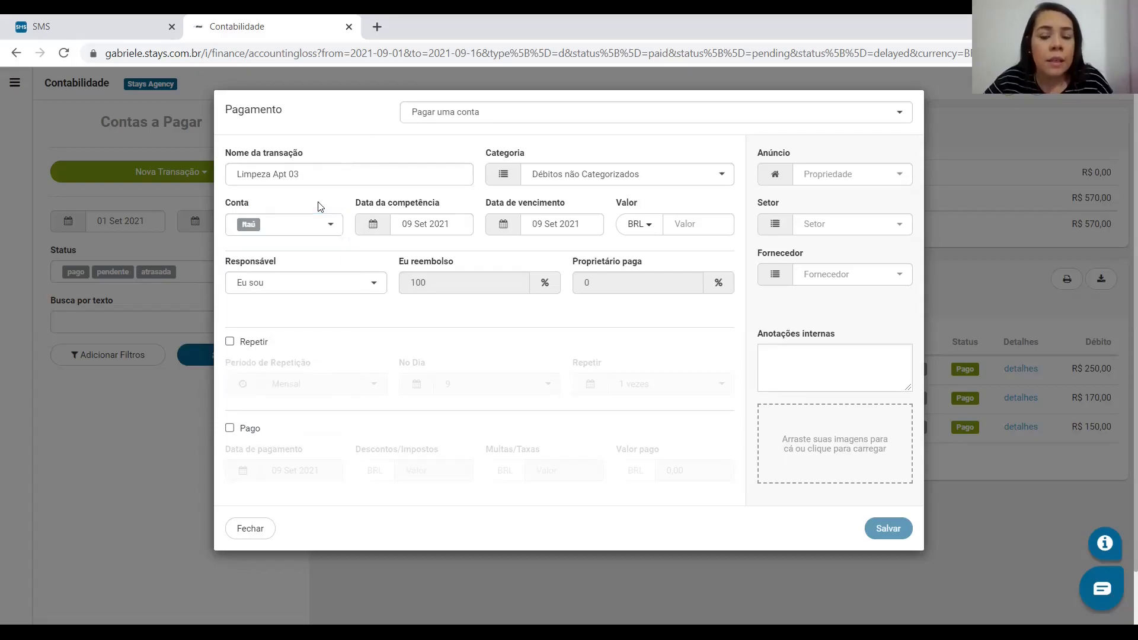
{"action": "left_click", "coordinate": [640, 179]}
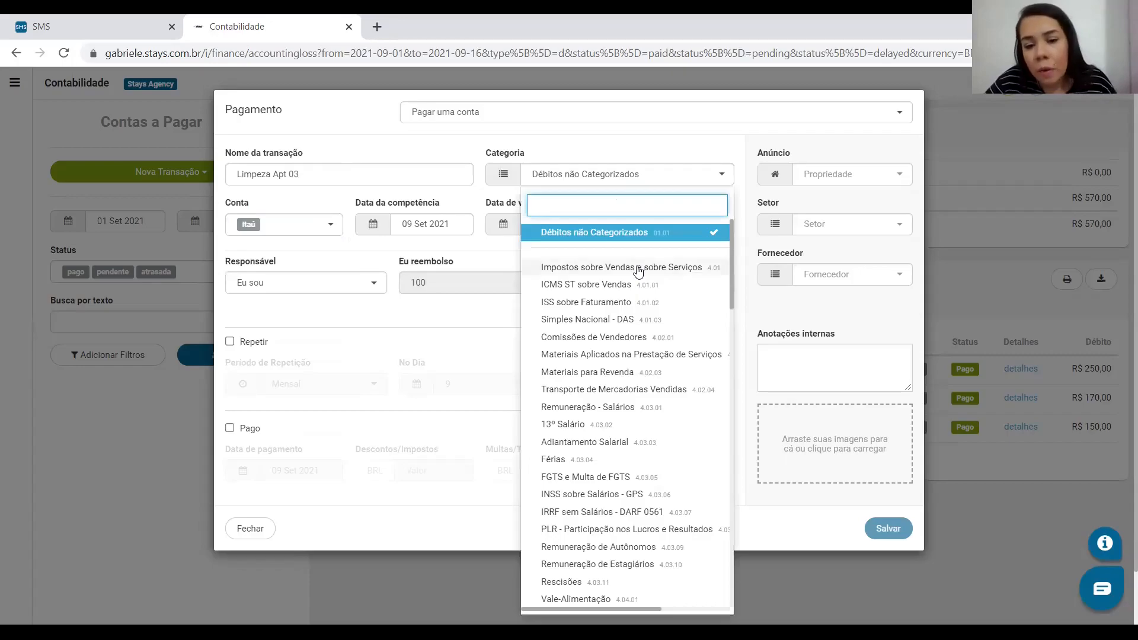
{"action": "type", "text": "lim"}
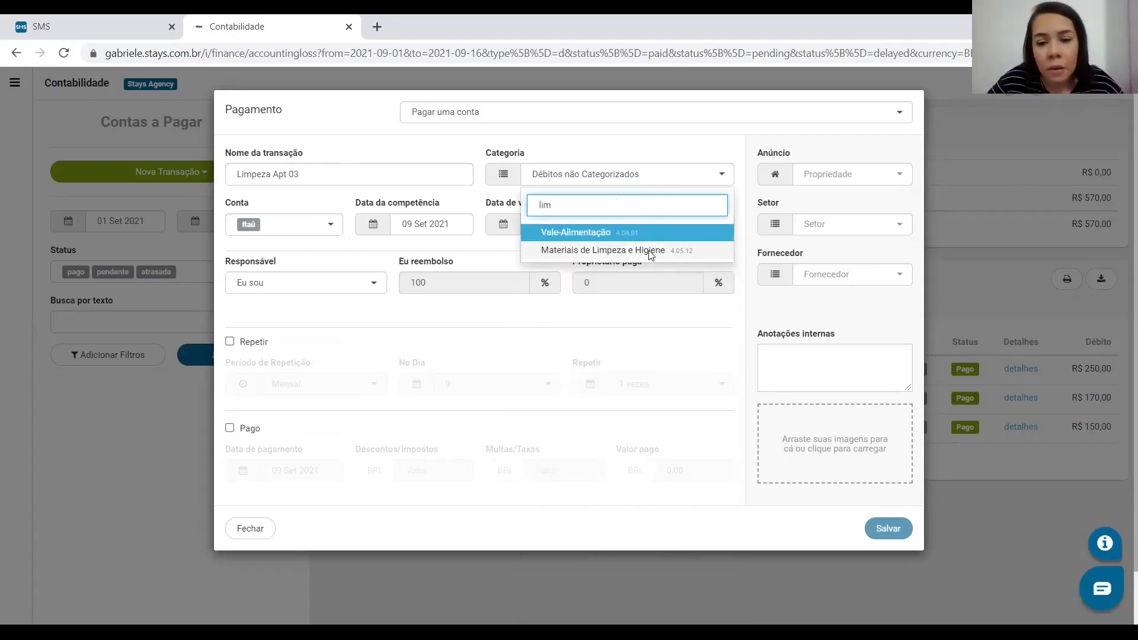
{"action": "left_click", "coordinate": [649, 252]}
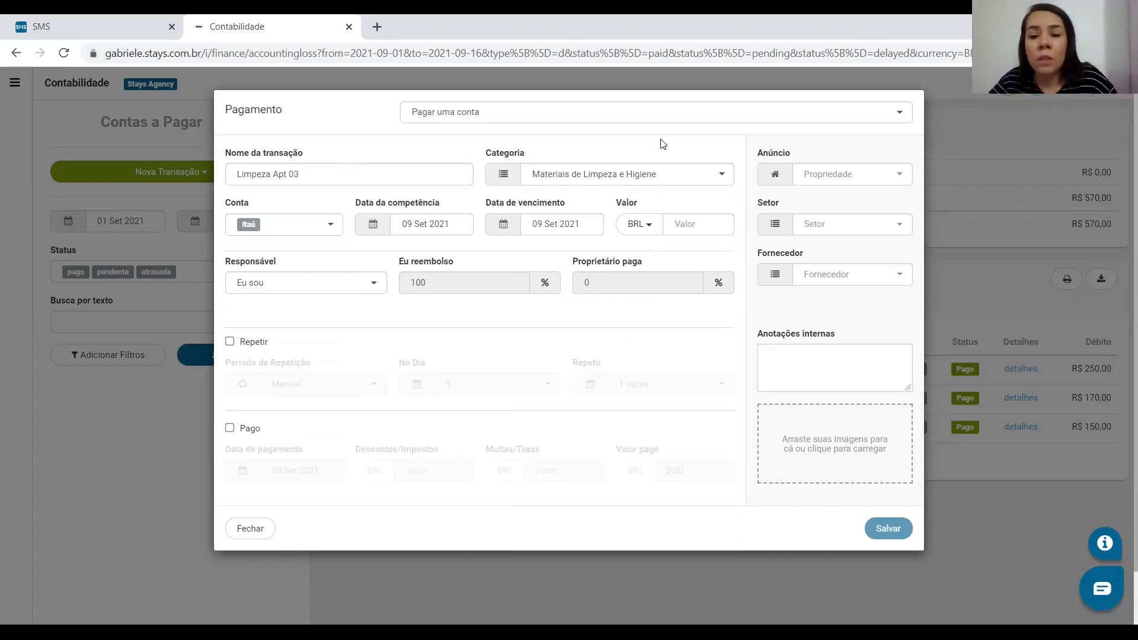
- Set the payment's sector to Limpeza and its supplier to Companhia Limpeza Stays
{"action": "left_click", "coordinate": [867, 233]}
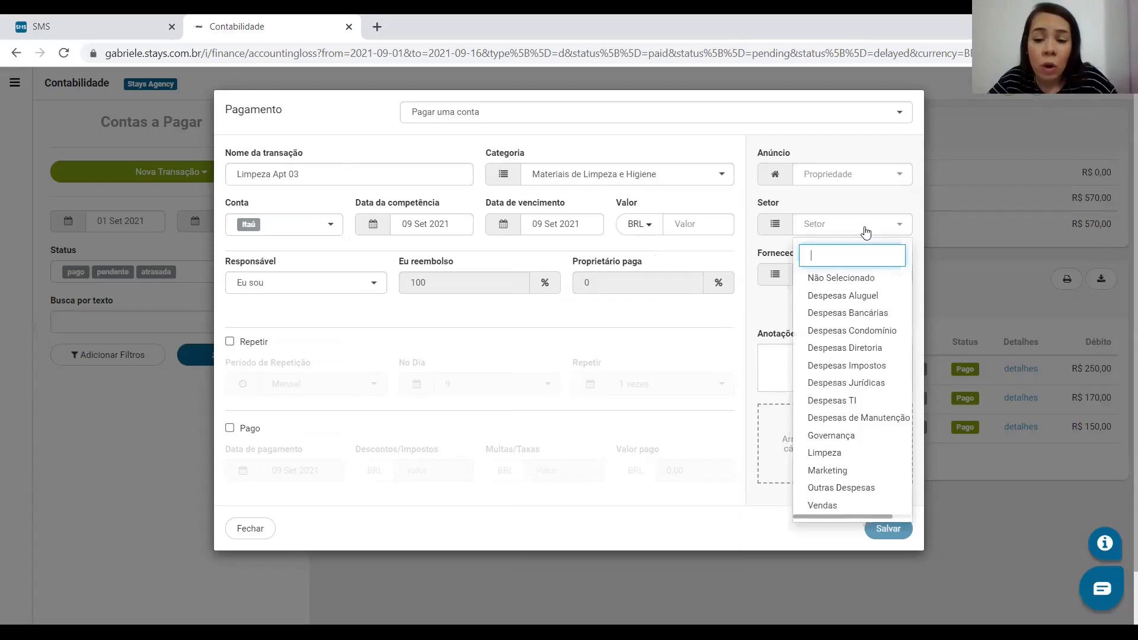
{"action": "type", "text": "li"}
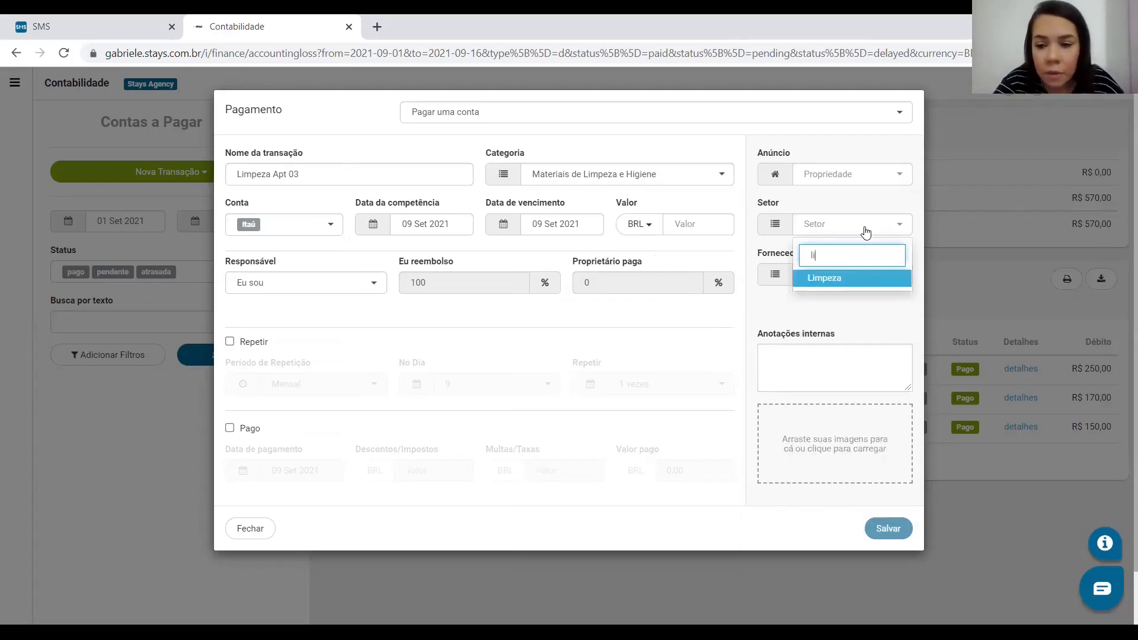
{"action": "left_click", "coordinate": [872, 279]}
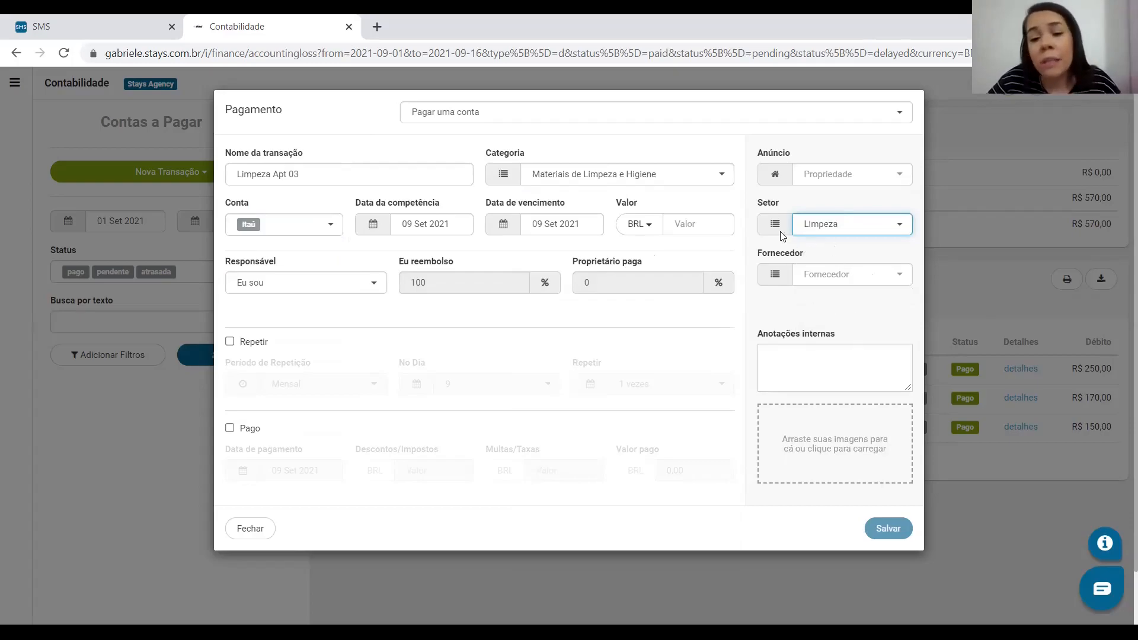
{"action": "left_click", "coordinate": [853, 283]}
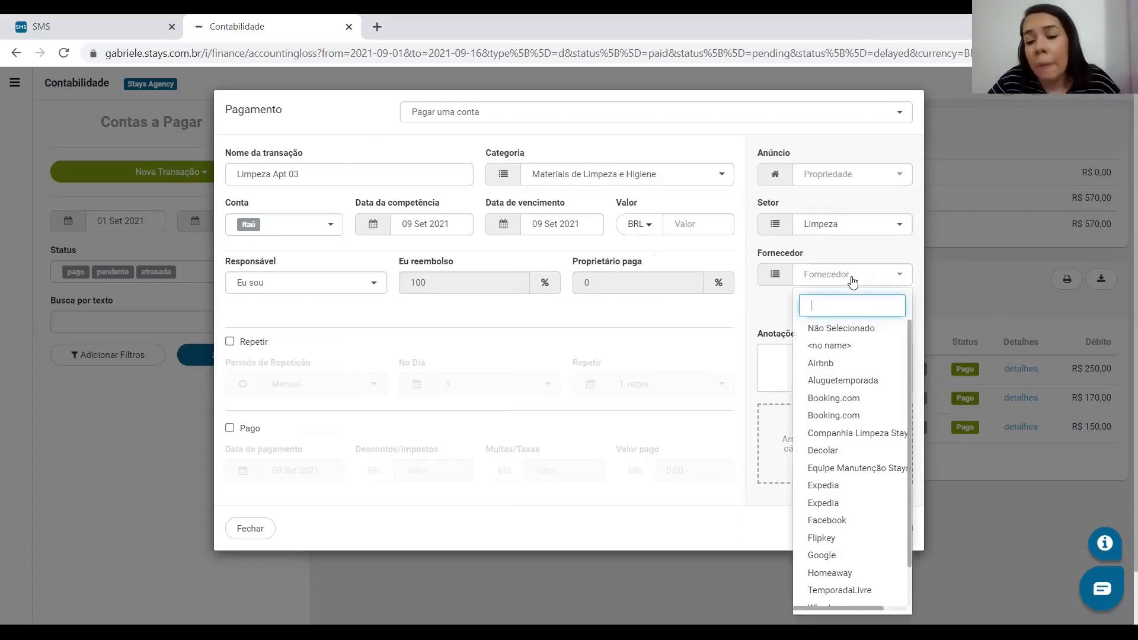
{"action": "type", "text": "lim"}
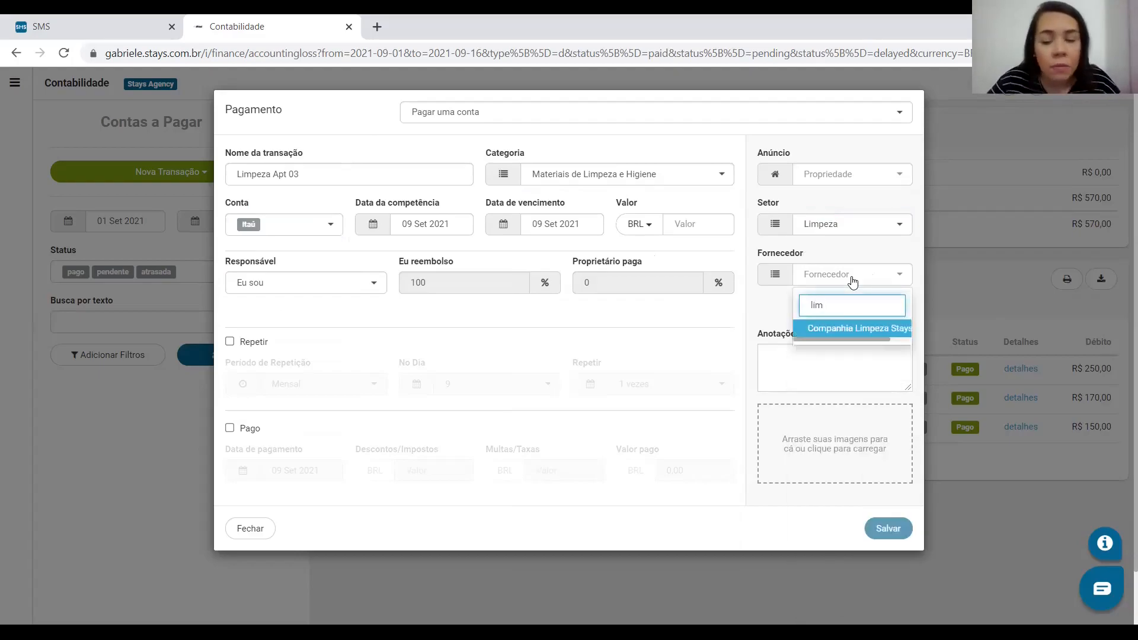
{"action": "left_click", "coordinate": [850, 329]}
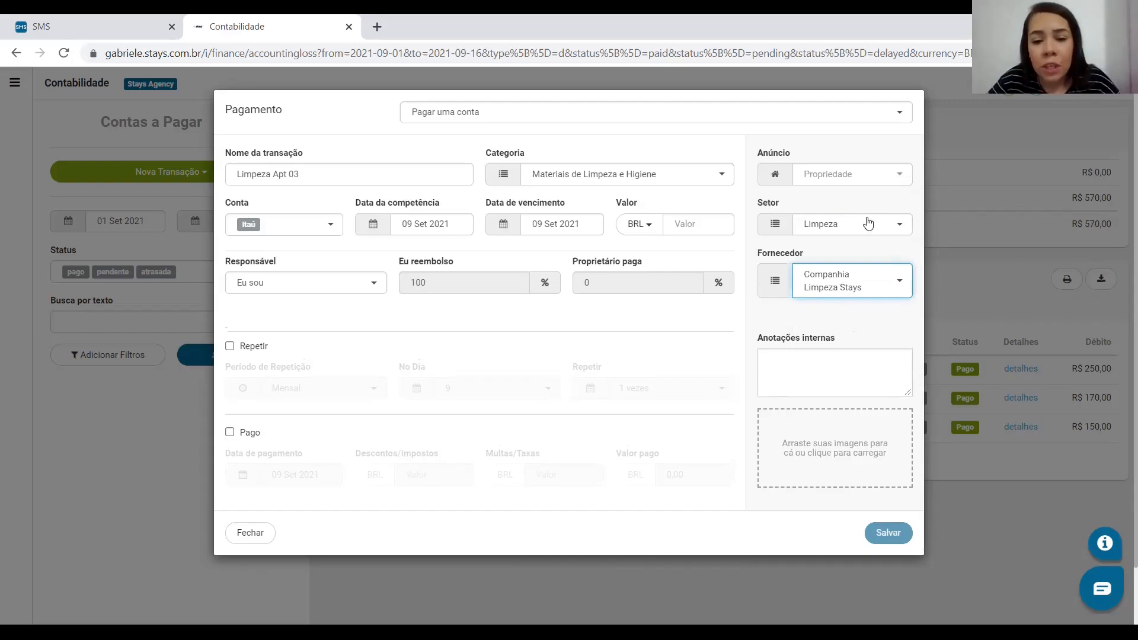
- Set the payment's value to 170,00 BRL and mark it as Pago
{"action": "left_click", "coordinate": [688, 224]}
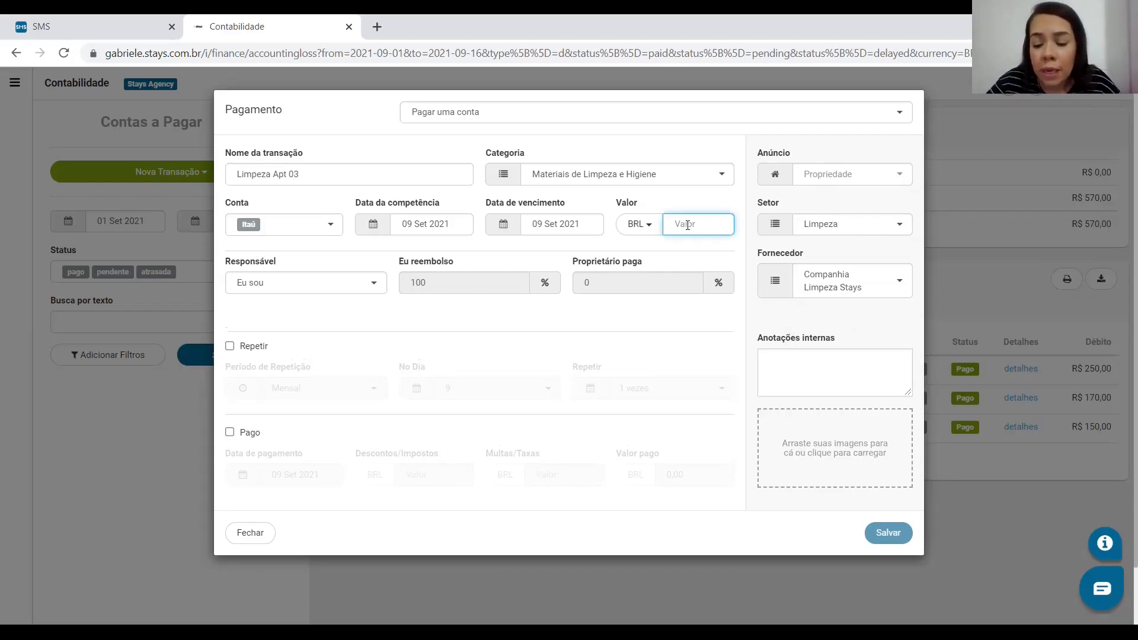
{"action": "type", "text": "170"}
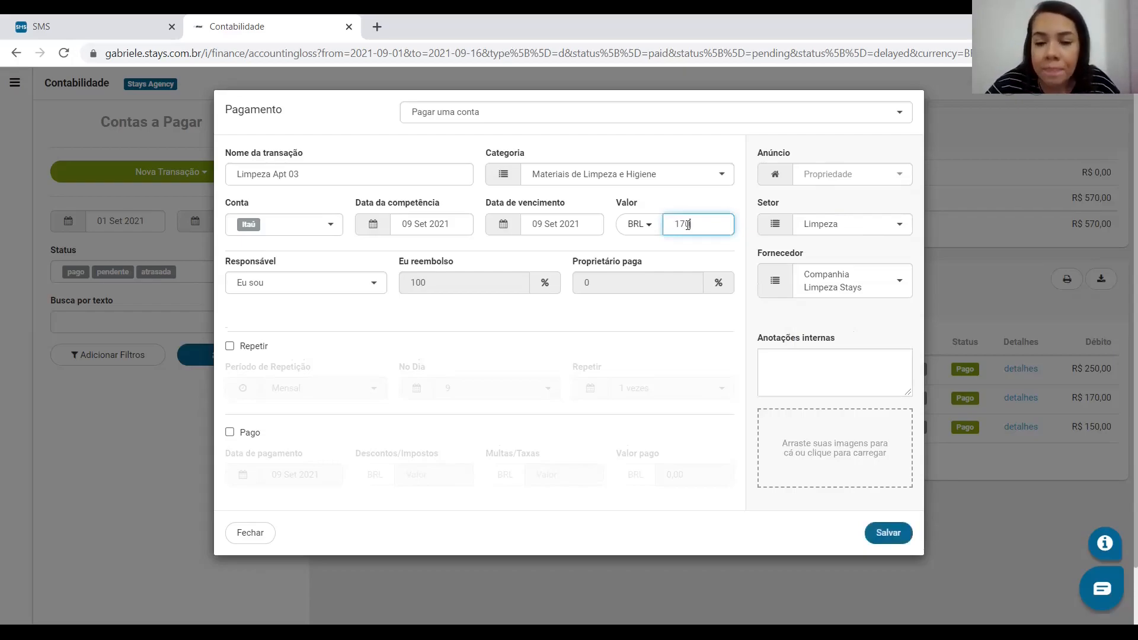
{"action": "type", "text": ",00"}
{"action": "left_click", "coordinate": [689, 249]}
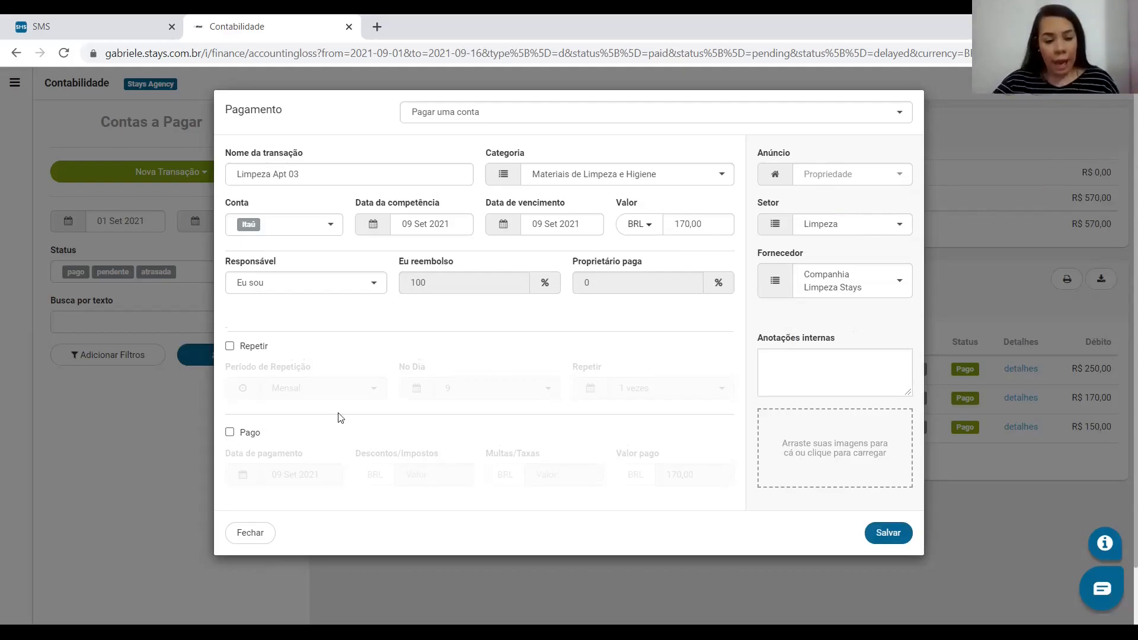
{"action": "left_click", "coordinate": [231, 433]}
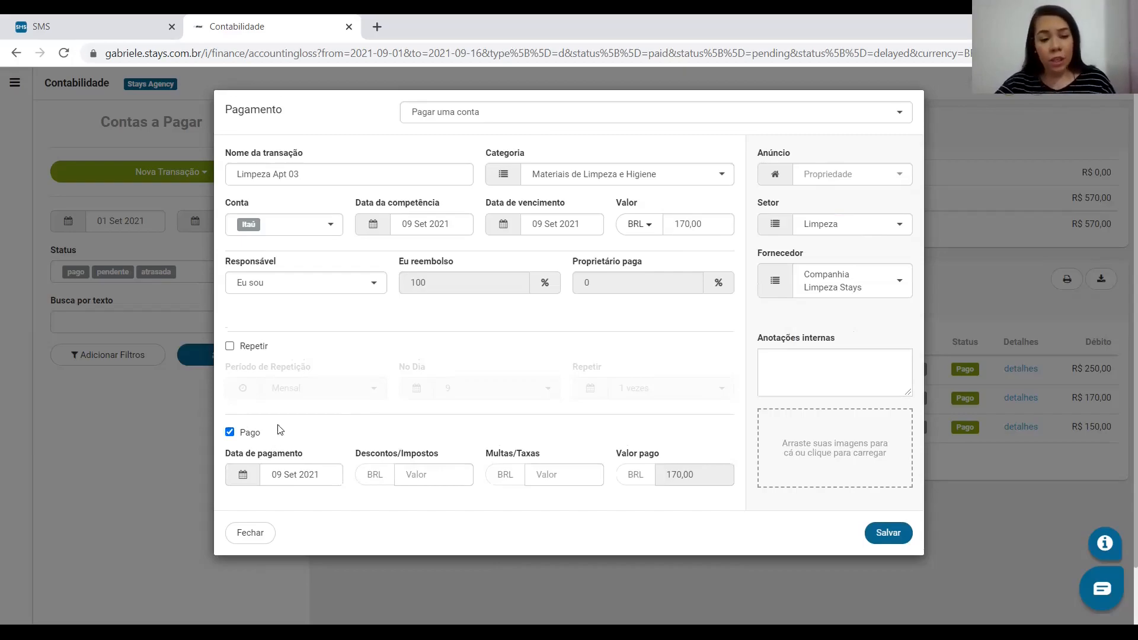
- Try repeating the payment with period Mensal on day 10 for 12 vezes, and switch the repetition off again
{"action": "left_click", "coordinate": [230, 348]}
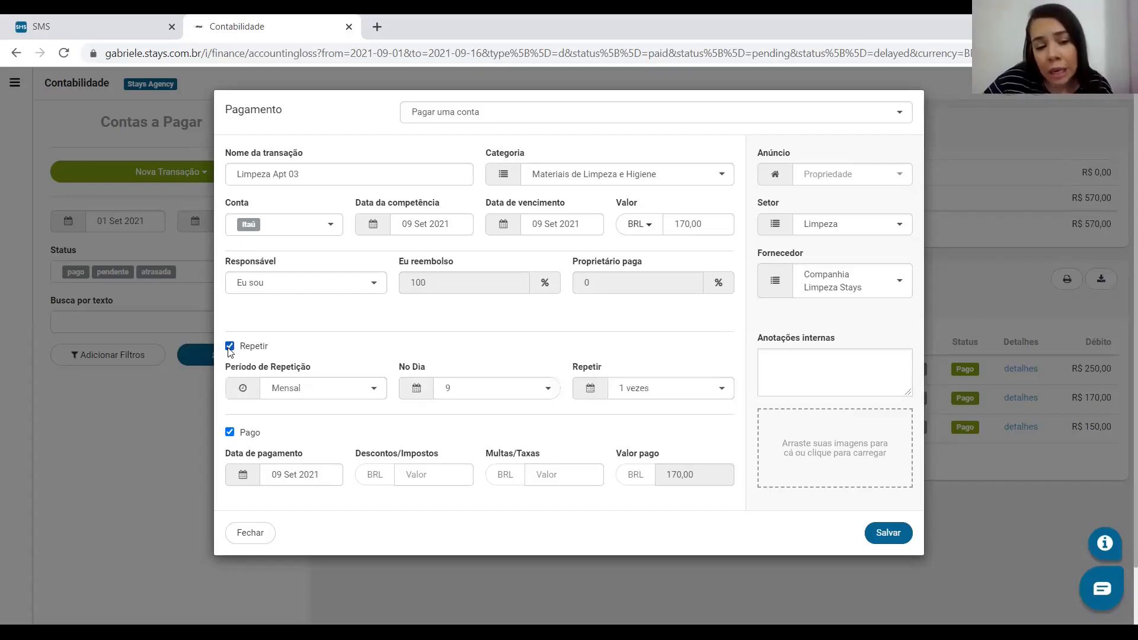
{"action": "left_click", "coordinate": [331, 396]}
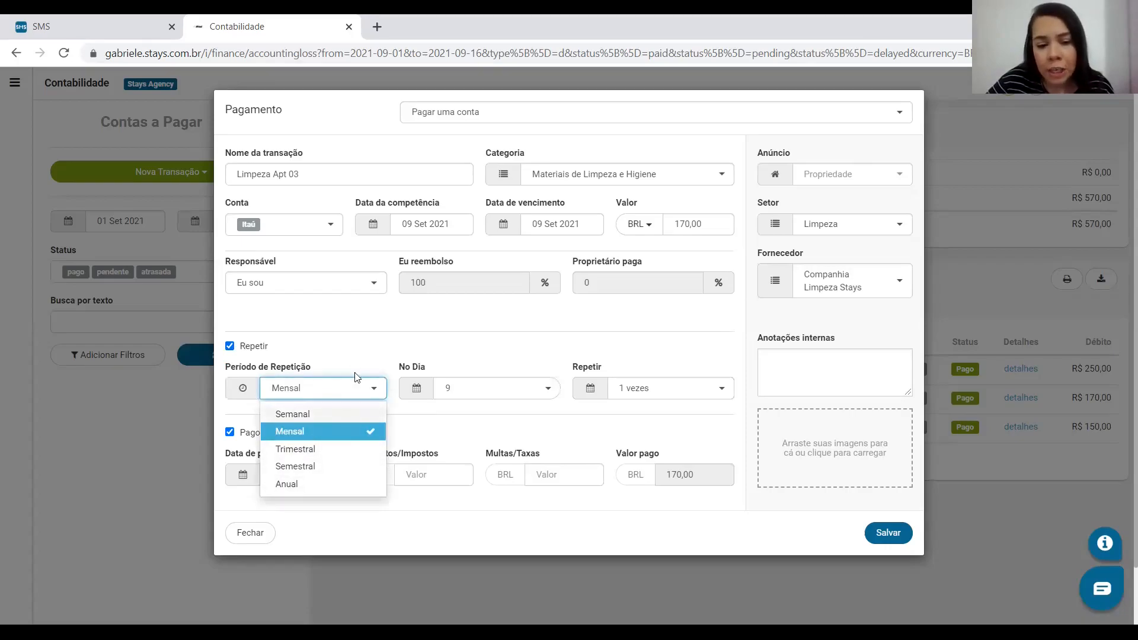
{"action": "left_click", "coordinate": [365, 362]}
{"action": "left_click", "coordinate": [477, 387]}
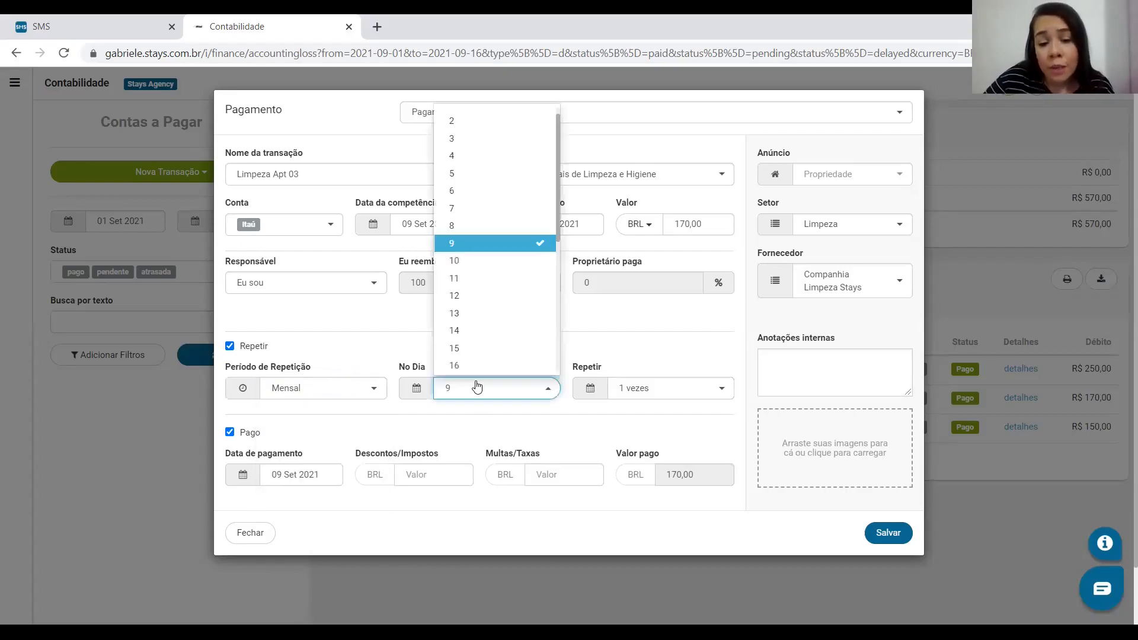
{"action": "left_click", "coordinate": [470, 265]}
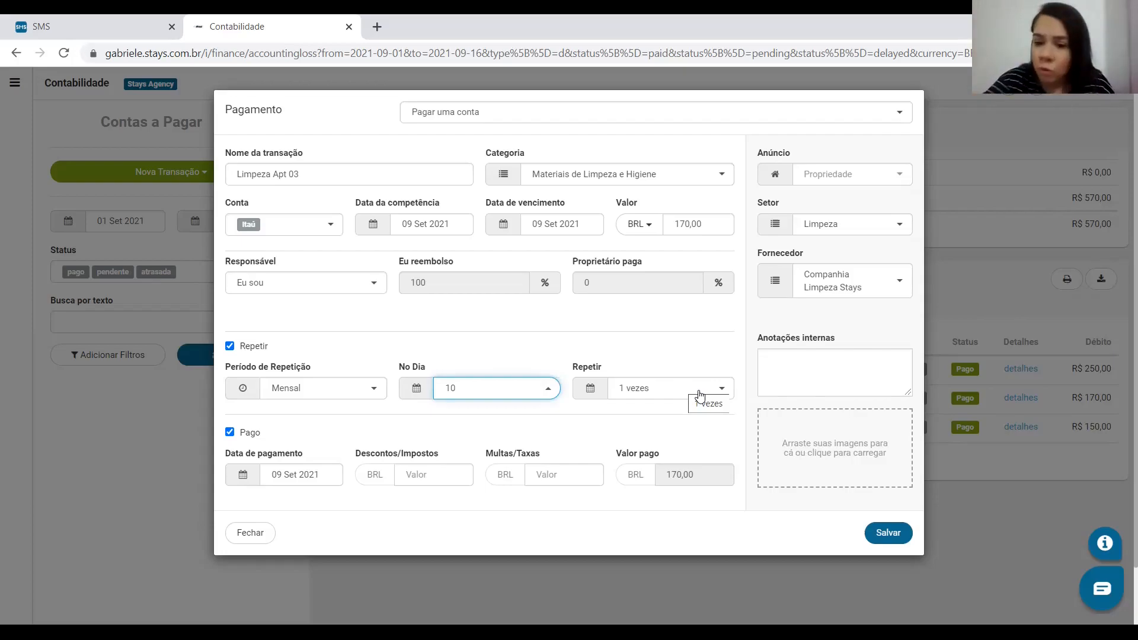
{"action": "left_click", "coordinate": [700, 396]}
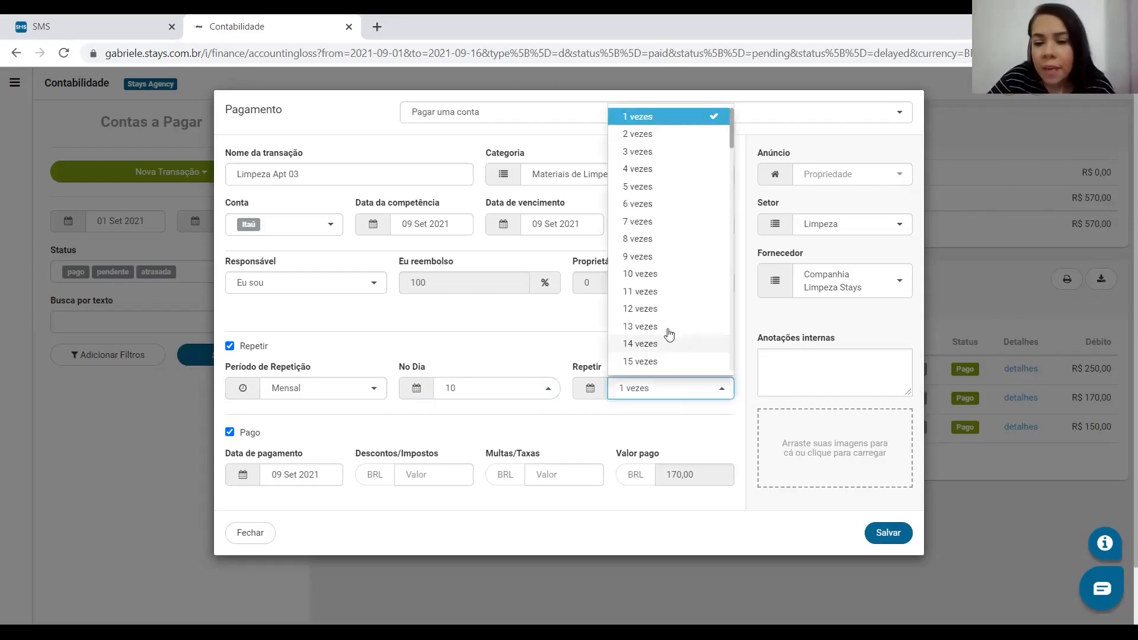
{"action": "left_click", "coordinate": [664, 309]}
{"action": "left_click", "coordinate": [648, 344]}
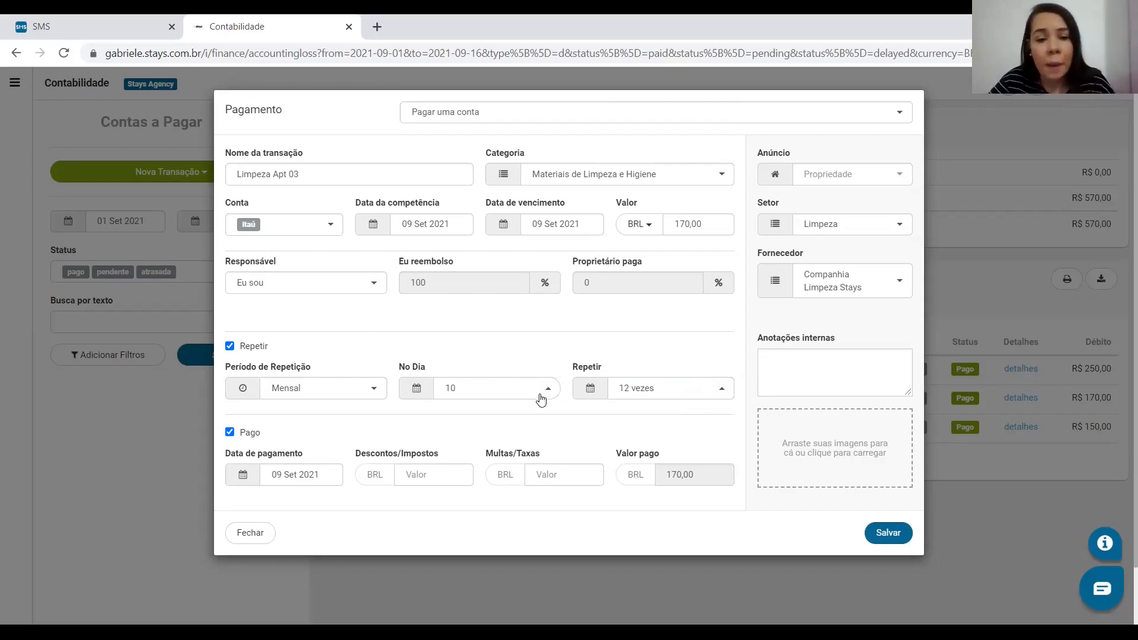
{"action": "left_click", "coordinate": [230, 346]}
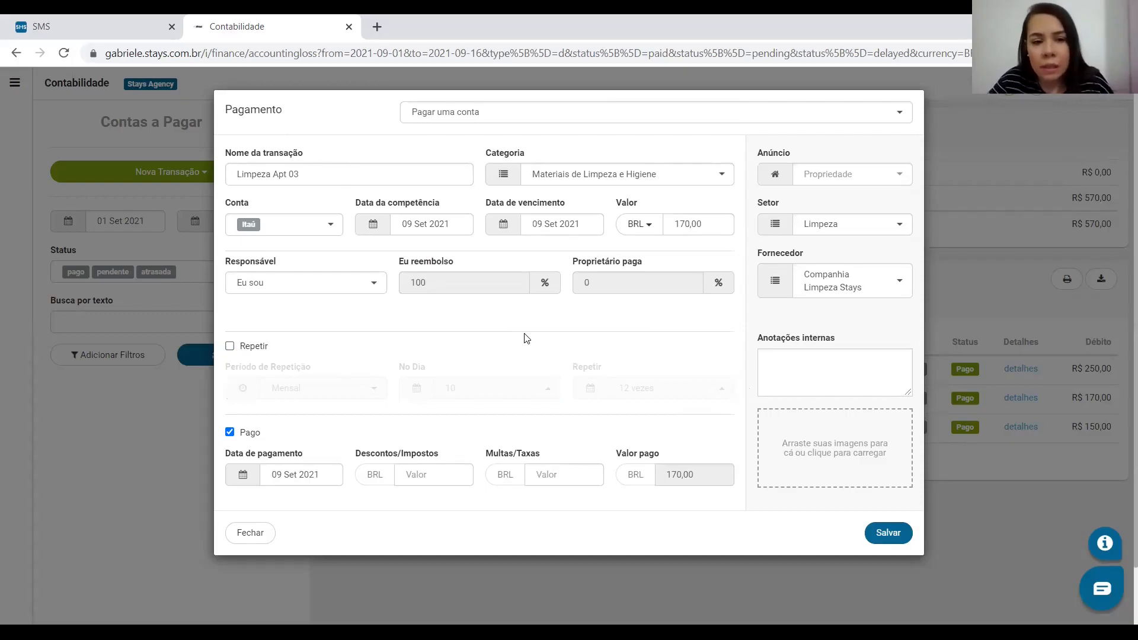
- Save the Limpeza Apt 03 payment
{"action": "left_click", "coordinate": [893, 534]}
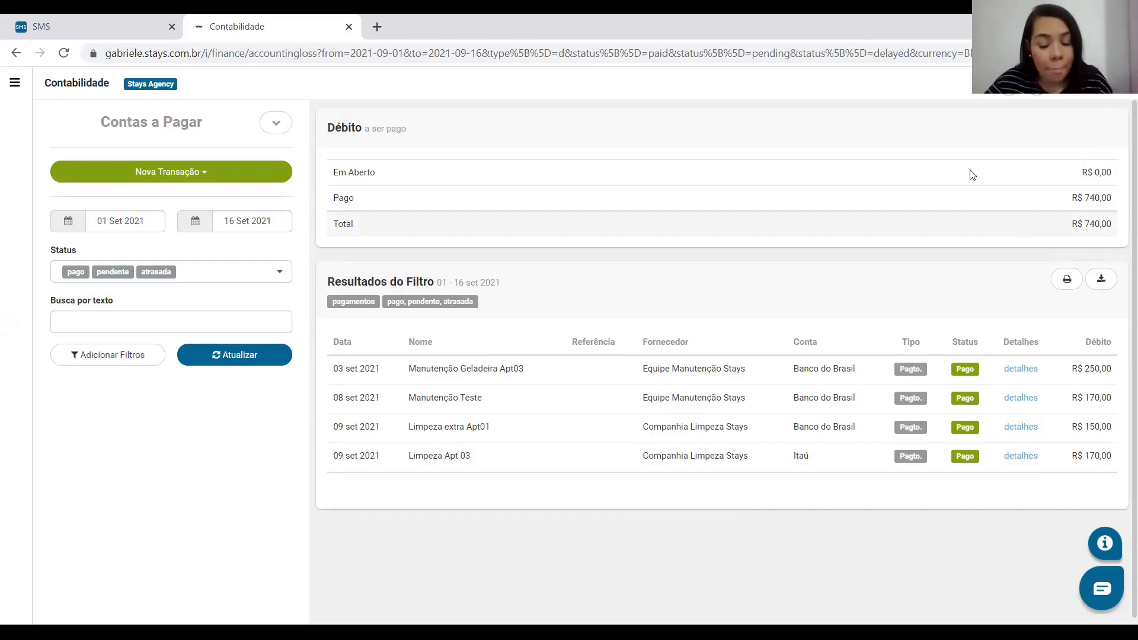
- Try out a new internal transfer from the Inter account to the Itaú account, and close it without saving
{"action": "left_click", "coordinate": [205, 172]}
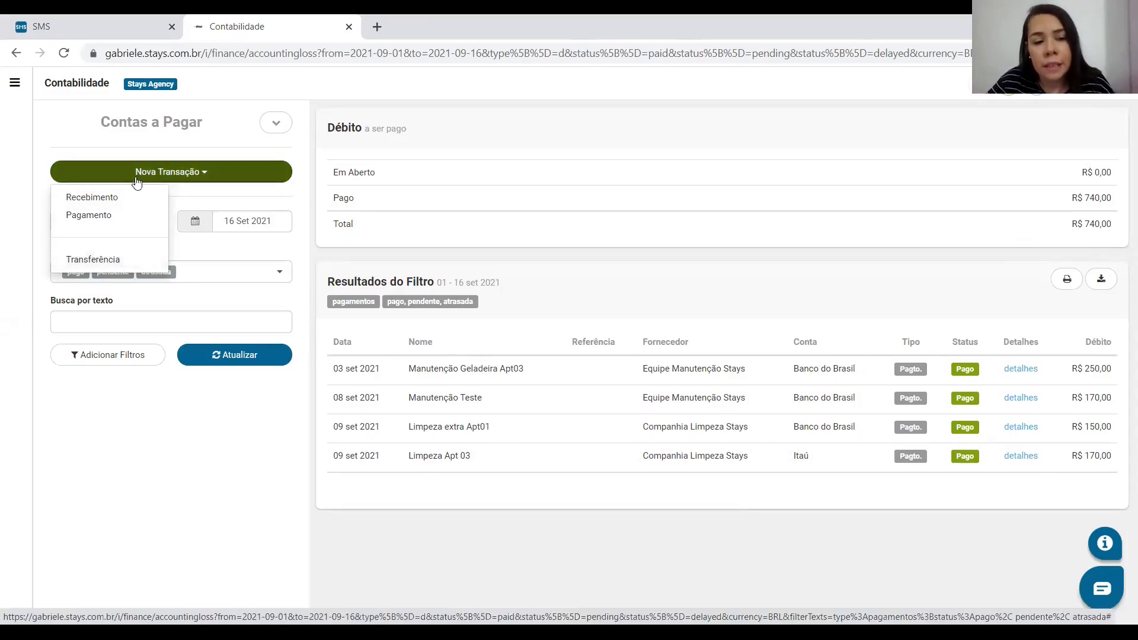
{"action": "left_click", "coordinate": [88, 256]}
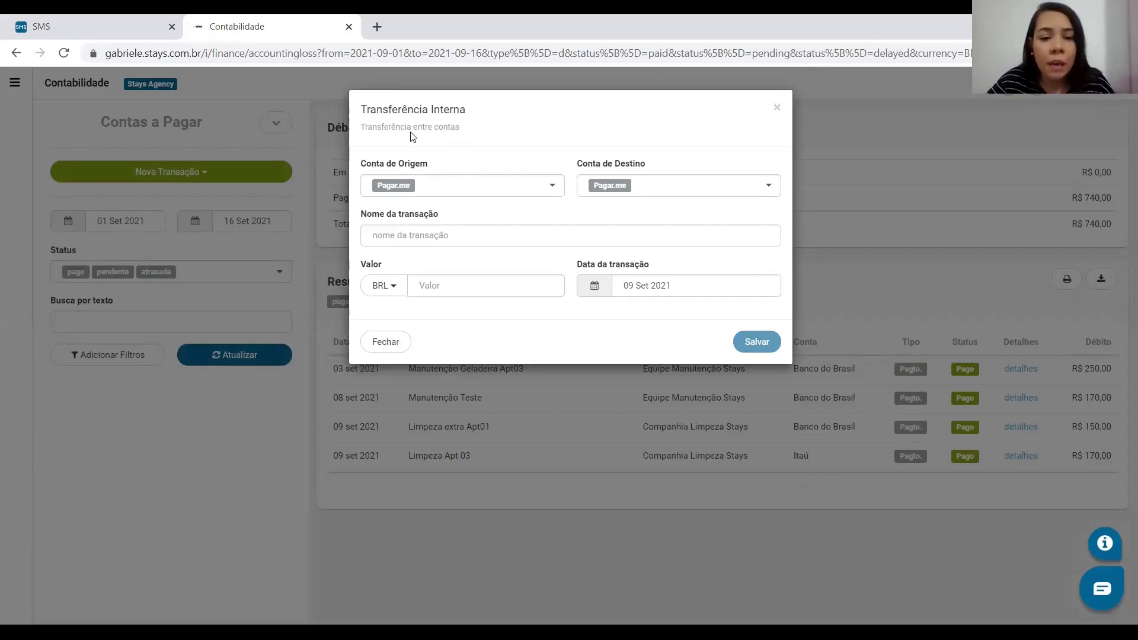
{"action": "left_click", "coordinate": [431, 191]}
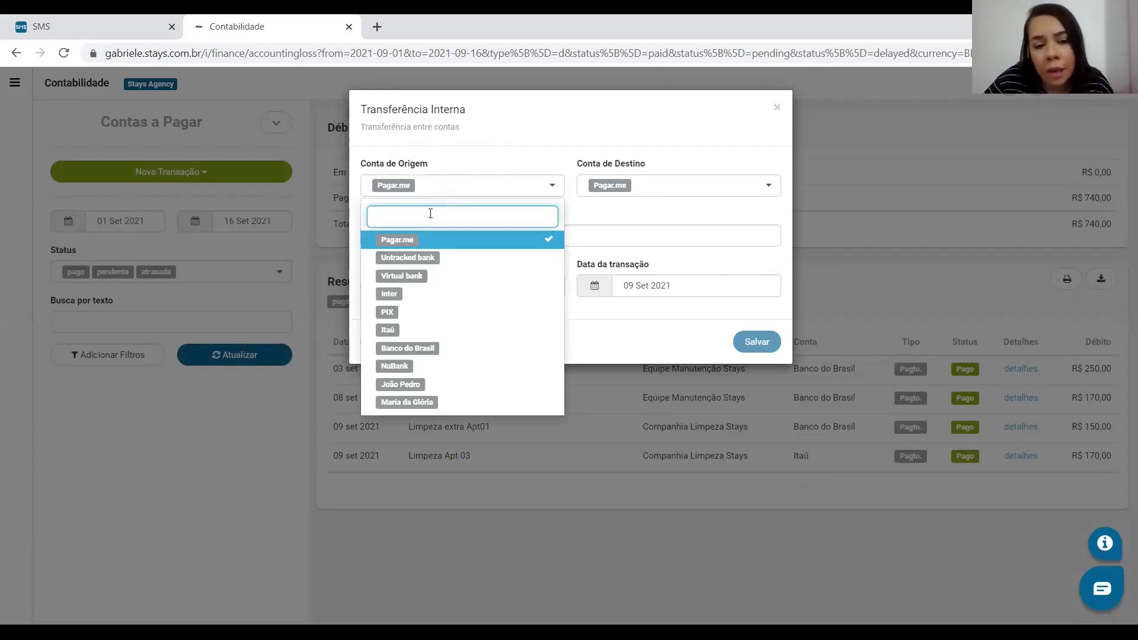
{"action": "left_click", "coordinate": [414, 294]}
{"action": "left_click", "coordinate": [664, 190]}
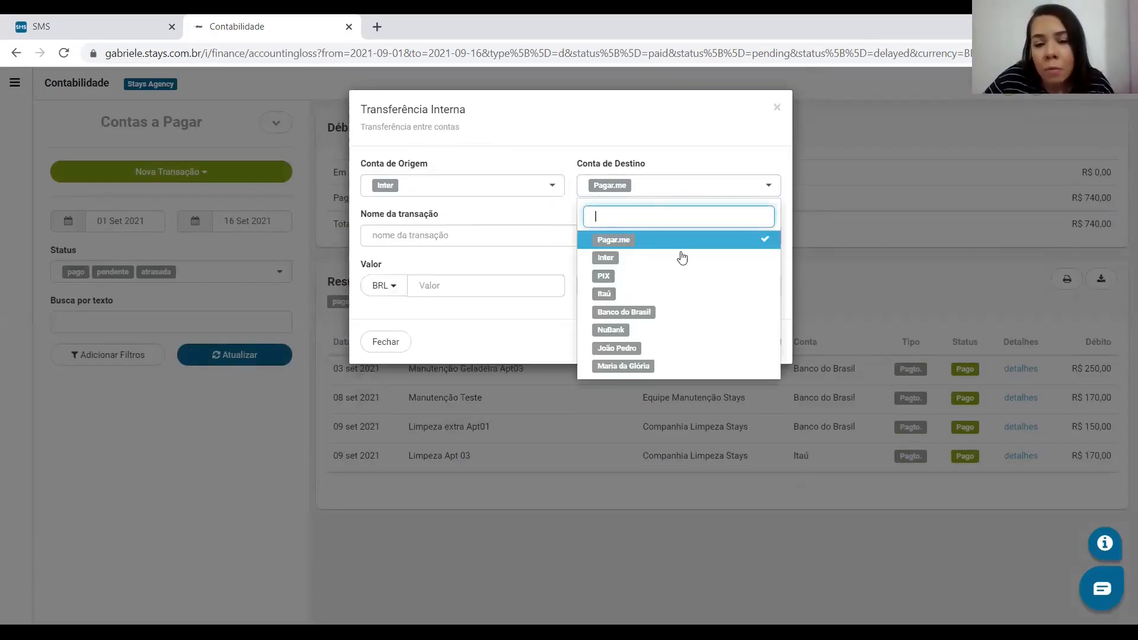
{"action": "left_click", "coordinate": [663, 294]}
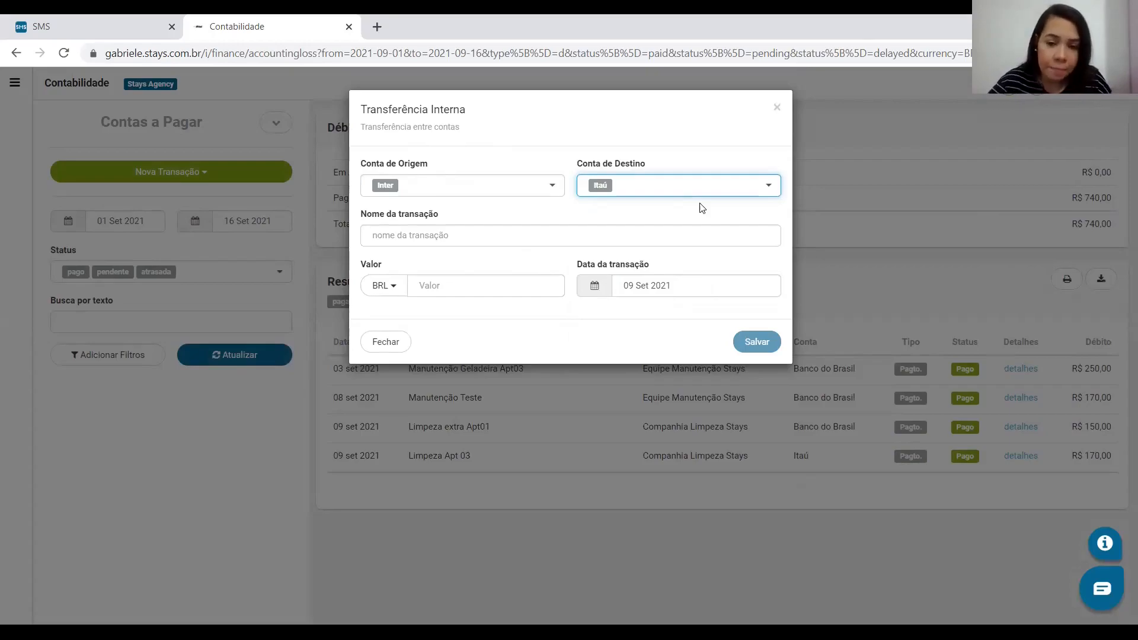
{"action": "left_click", "coordinate": [777, 108]}
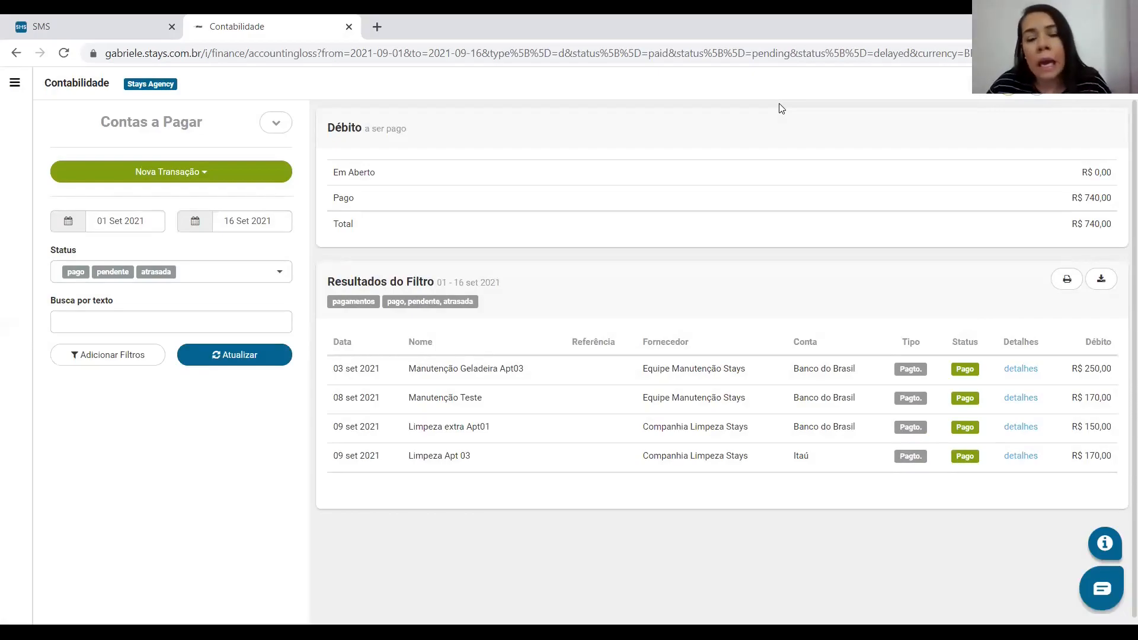
- Switch to Extratos de Contas and show the additional filters to examine the available filter fields
{"action": "left_click", "coordinate": [277, 124]}
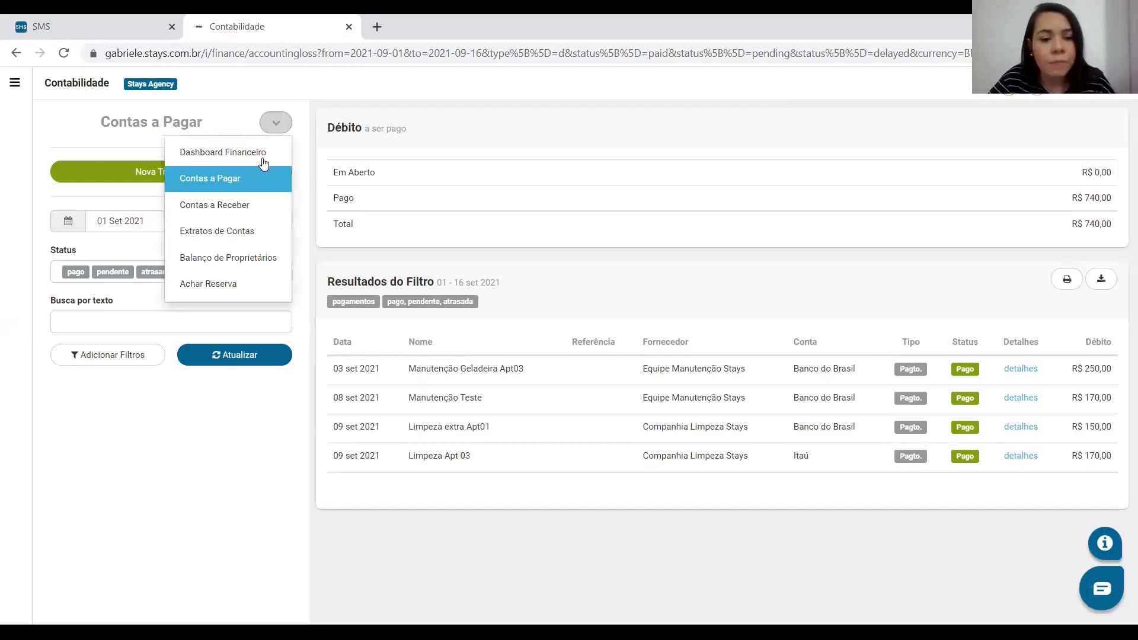
{"action": "left_click", "coordinate": [237, 236]}
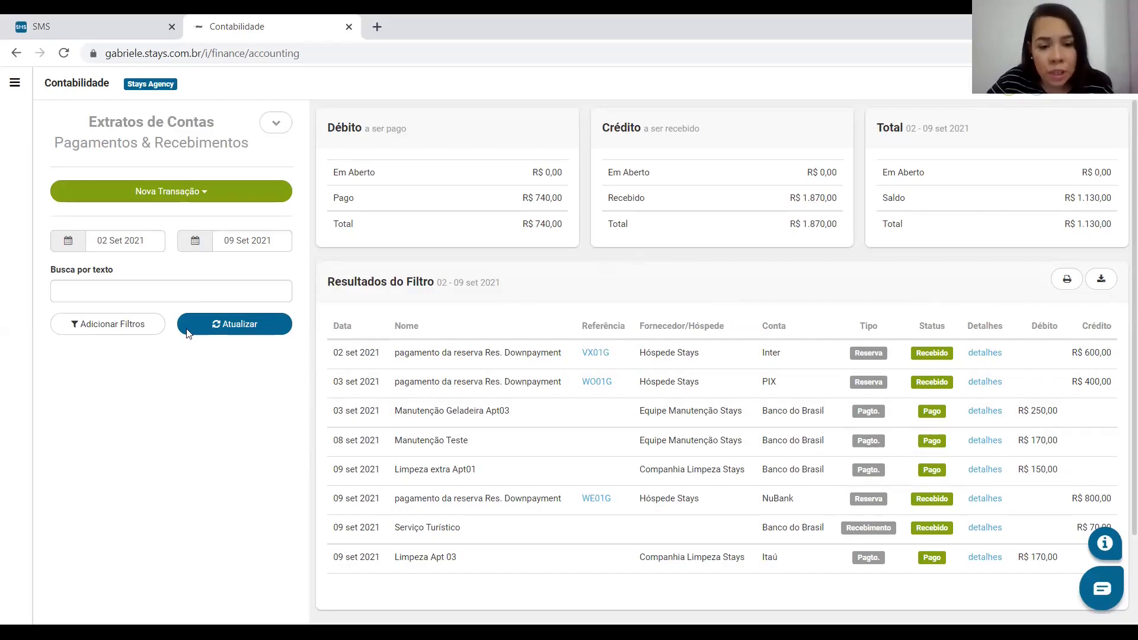
{"action": "left_click", "coordinate": [119, 330]}
{"action": "scroll", "coordinate": [199, 348], "scroll_direction": "down", "scroll_amount": 2}
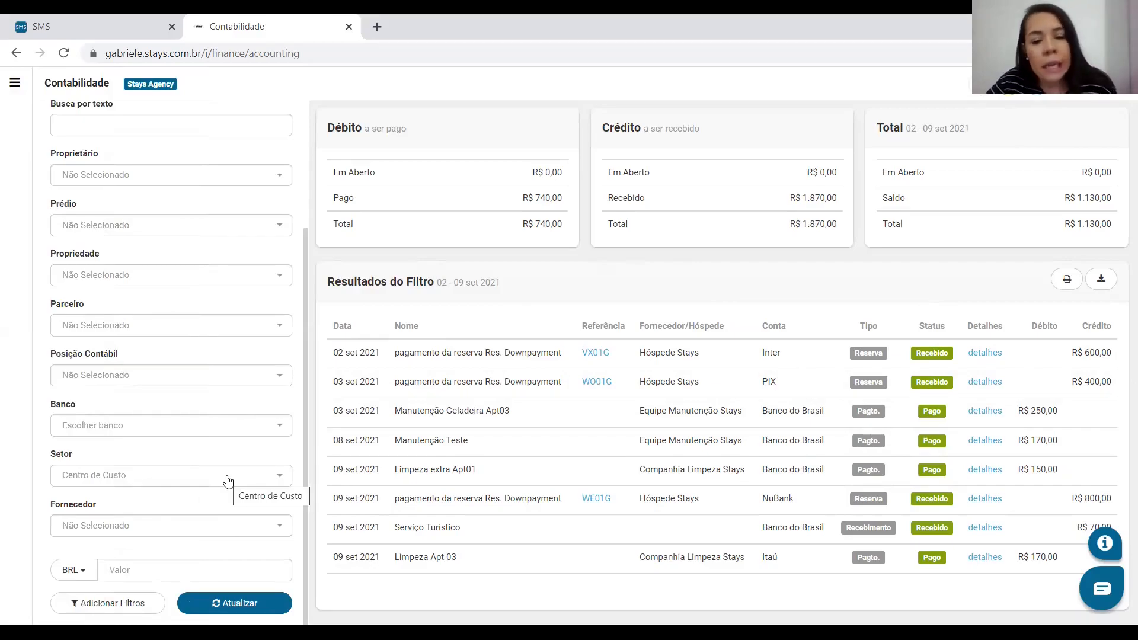
{"action": "scroll", "coordinate": [230, 479], "scroll_direction": "up", "scroll_amount": 3}
{"action": "scroll", "coordinate": [230, 480], "scroll_direction": "down", "scroll_amount": 3}
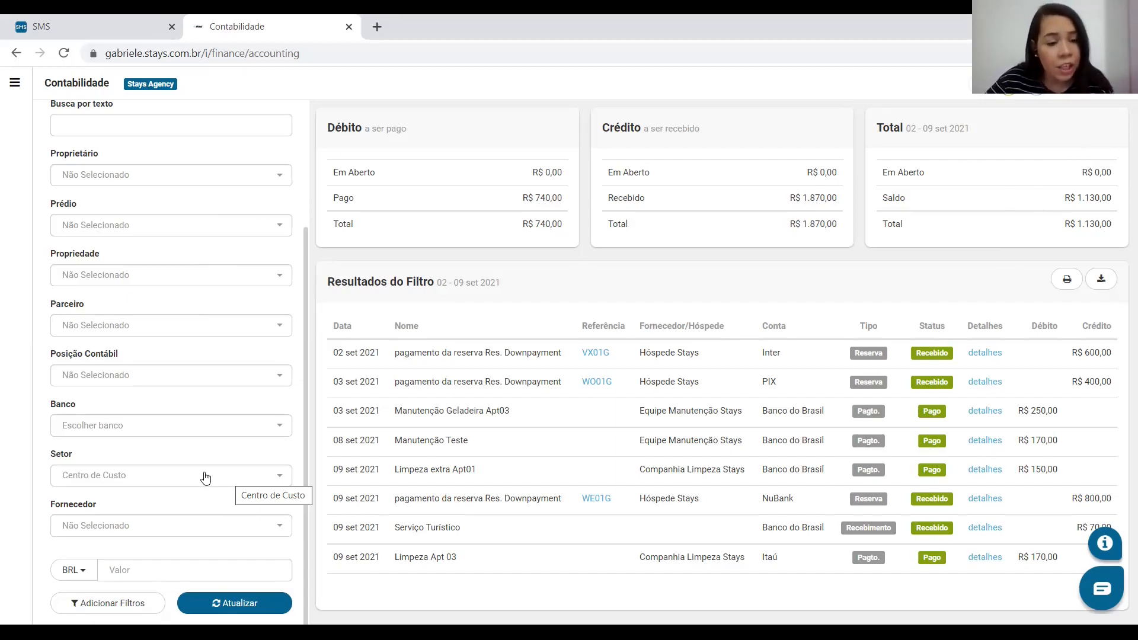
- Switch to the Plano de Contas page and examine its revenue and expense categories
{"action": "mouse_move", "coordinate": [31, 296]}
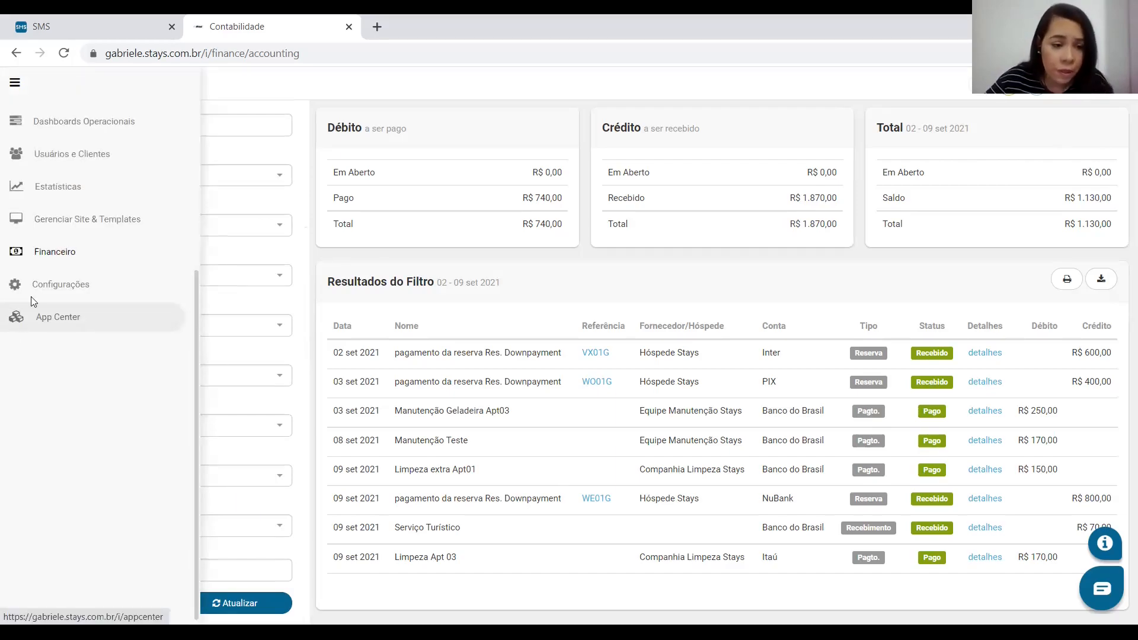
{"action": "left_click", "coordinate": [52, 254]}
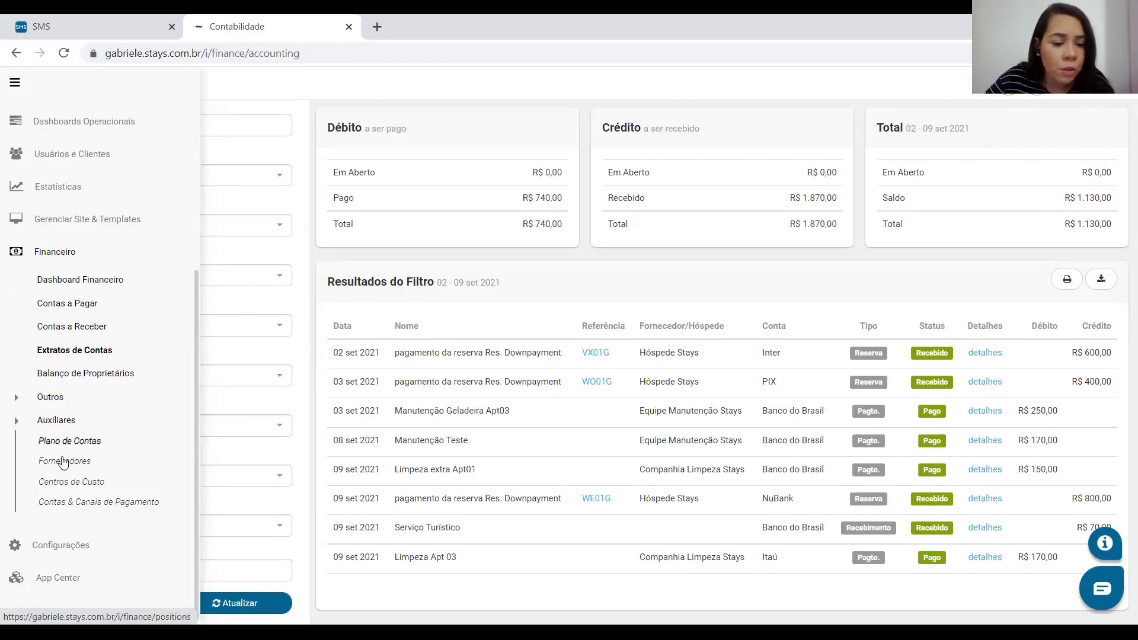
{"action": "left_click", "coordinate": [61, 483]}
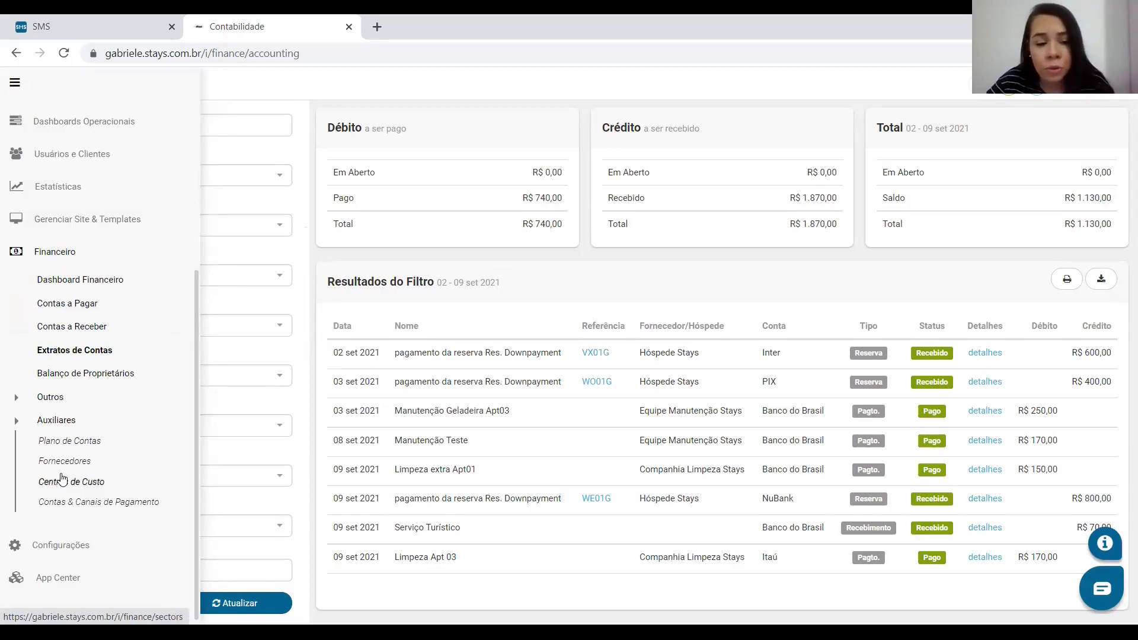
{"action": "left_click", "coordinate": [61, 439]}
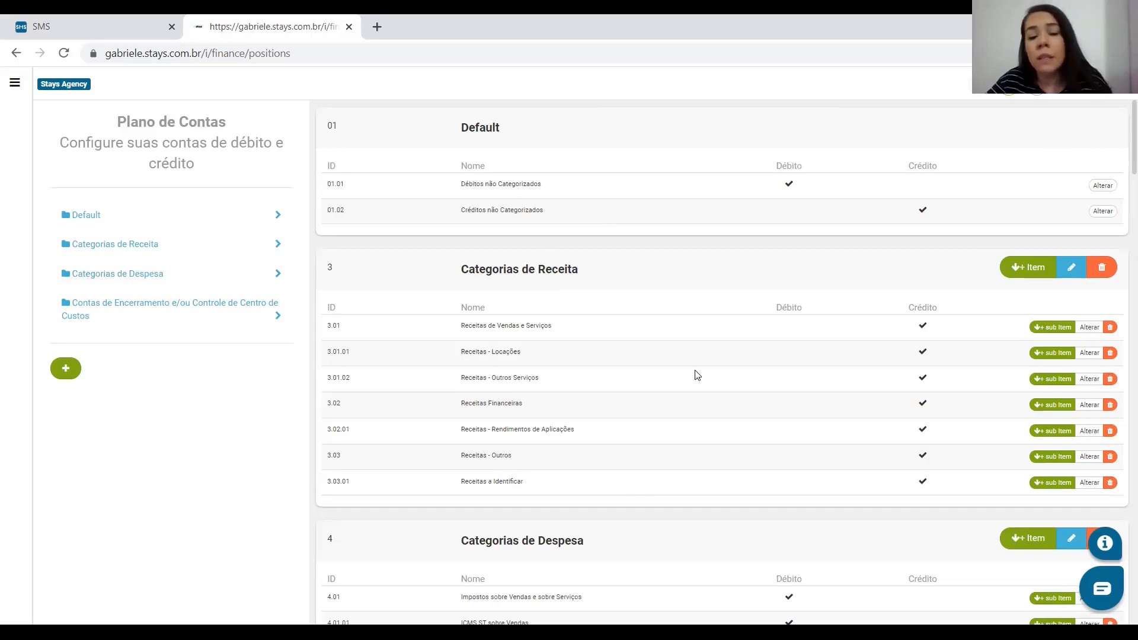
{"action": "scroll", "coordinate": [696, 375], "scroll_direction": "down", "scroll_amount": 2}
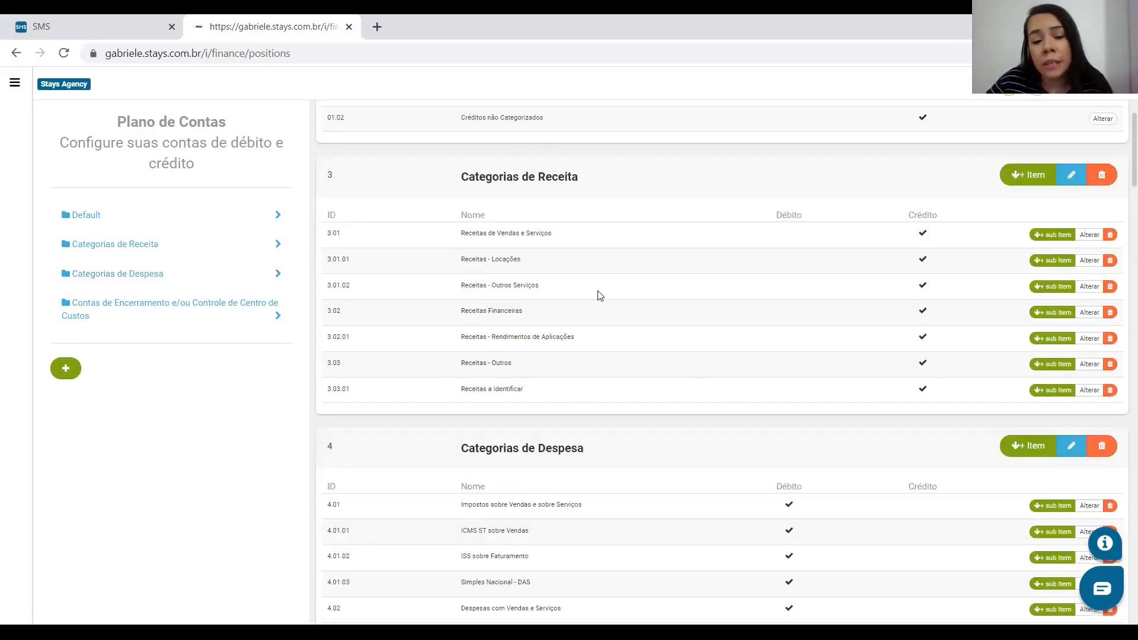
{"action": "scroll", "coordinate": [653, 364], "scroll_direction": "down", "scroll_amount": 2}
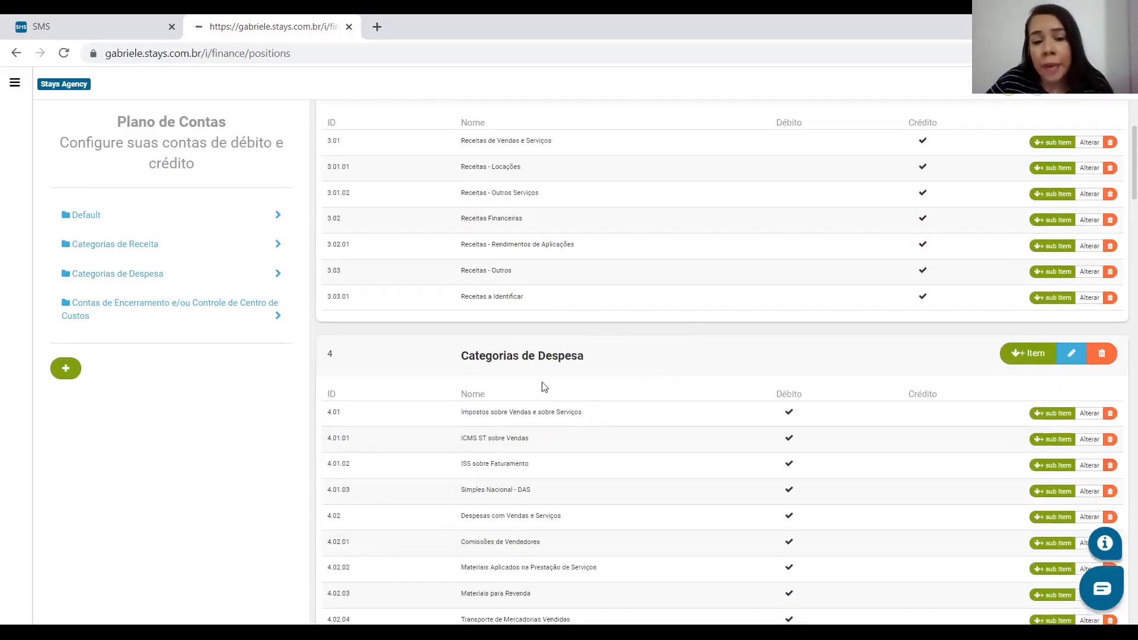
{"action": "scroll", "coordinate": [598, 409], "scroll_direction": "down", "scroll_amount": 8}
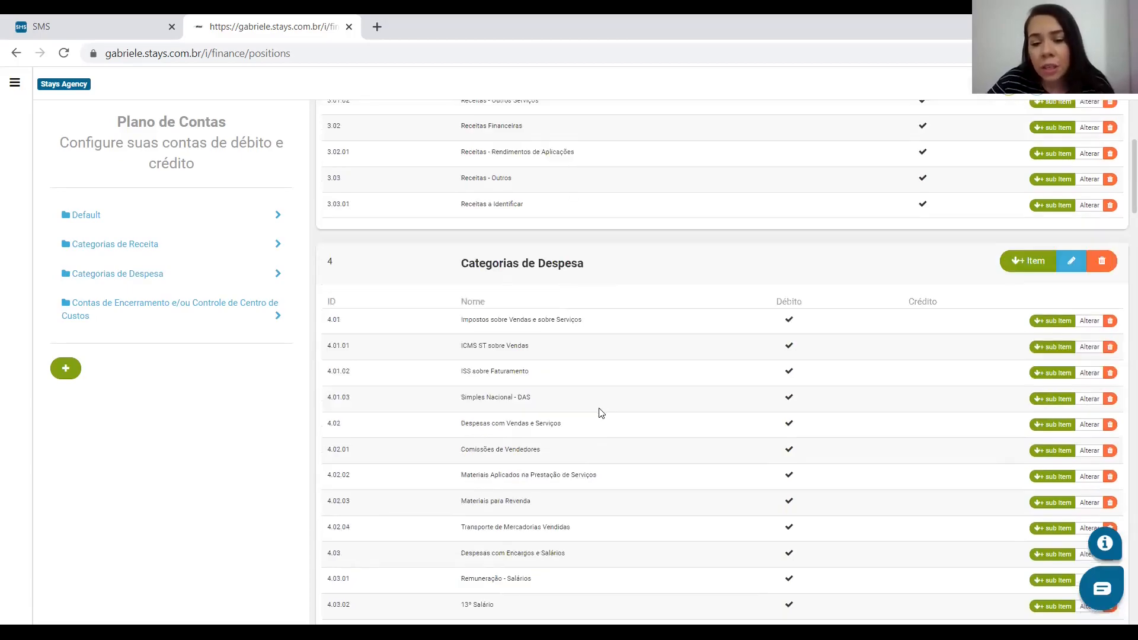
{"action": "scroll", "coordinate": [679, 456], "scroll_direction": "up", "scroll_amount": 10}
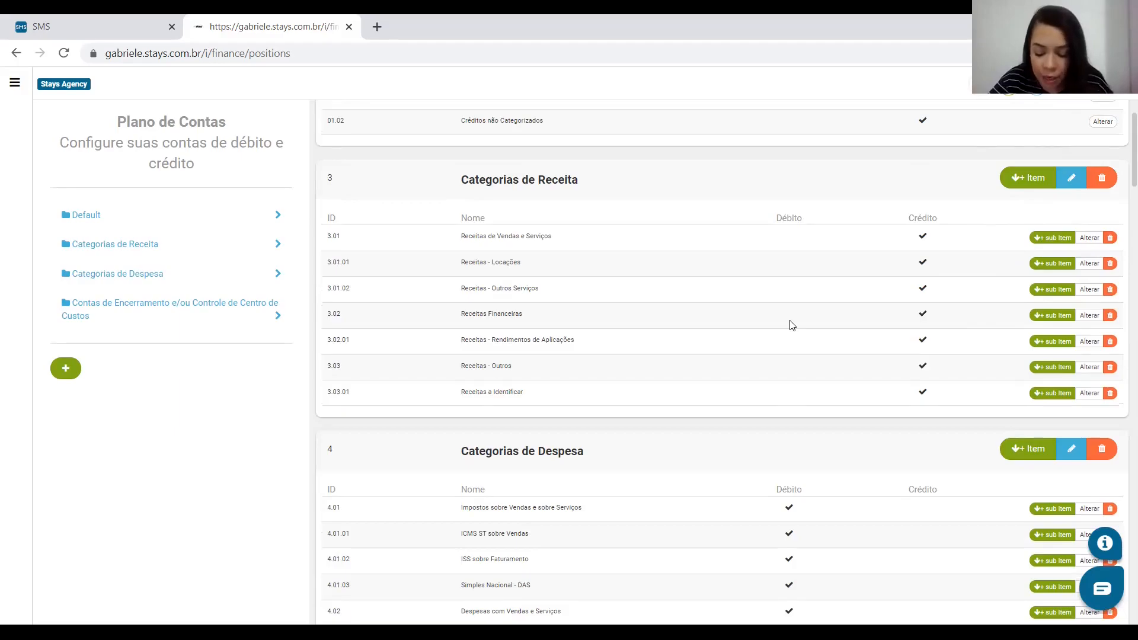
{"action": "scroll", "coordinate": [713, 350], "scroll_direction": "down", "scroll_amount": 2}
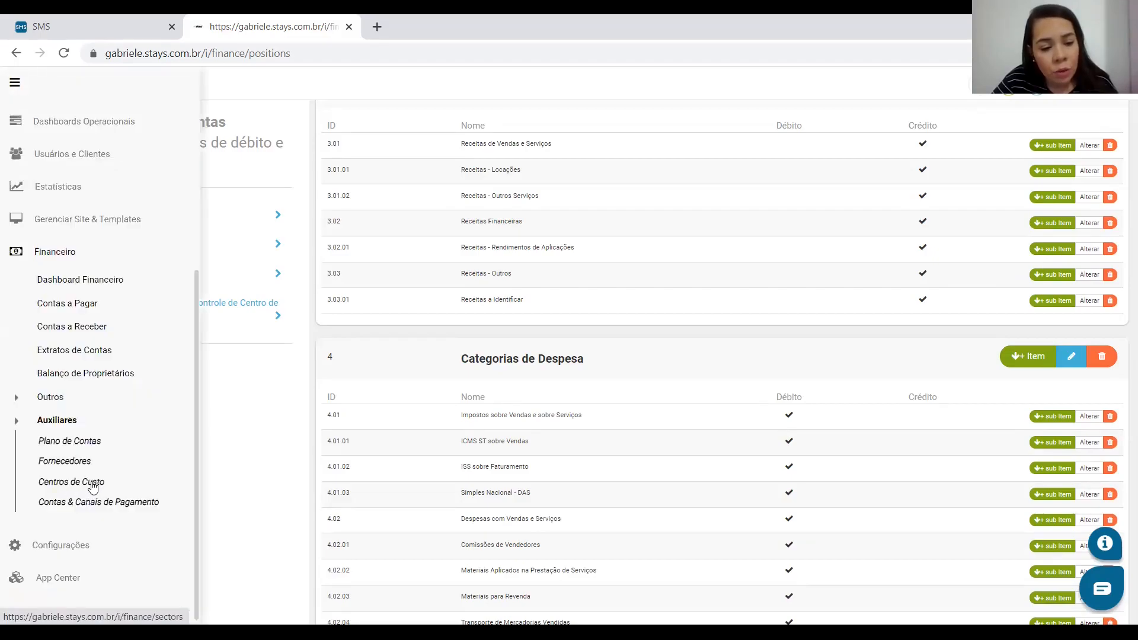
- Switch to Centros de Custo, look through the listed sectors and add a new sector without a name
{"action": "left_click", "coordinate": [92, 484]}
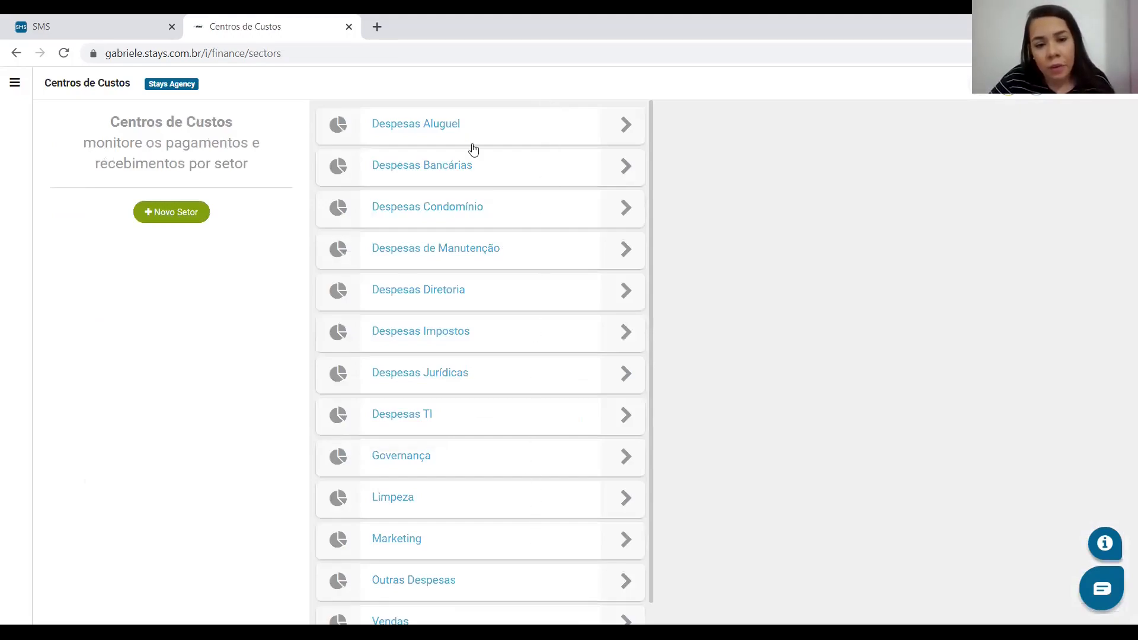
{"action": "scroll", "coordinate": [498, 340], "scroll_direction": "down", "scroll_amount": 1}
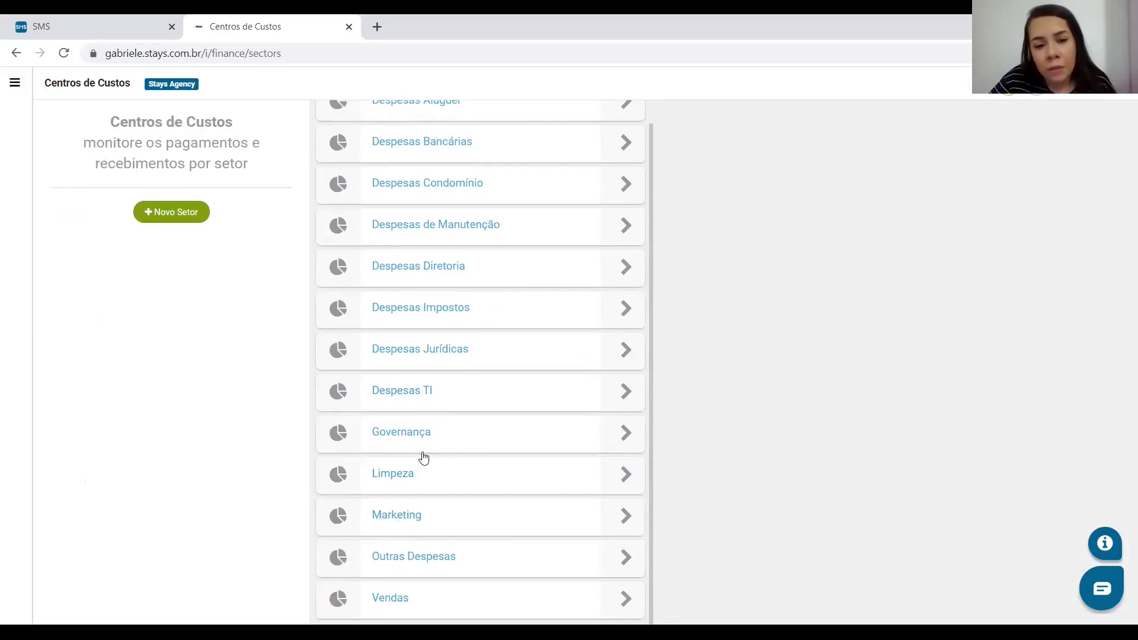
{"action": "scroll", "coordinate": [423, 457], "scroll_direction": "up", "scroll_amount": 1}
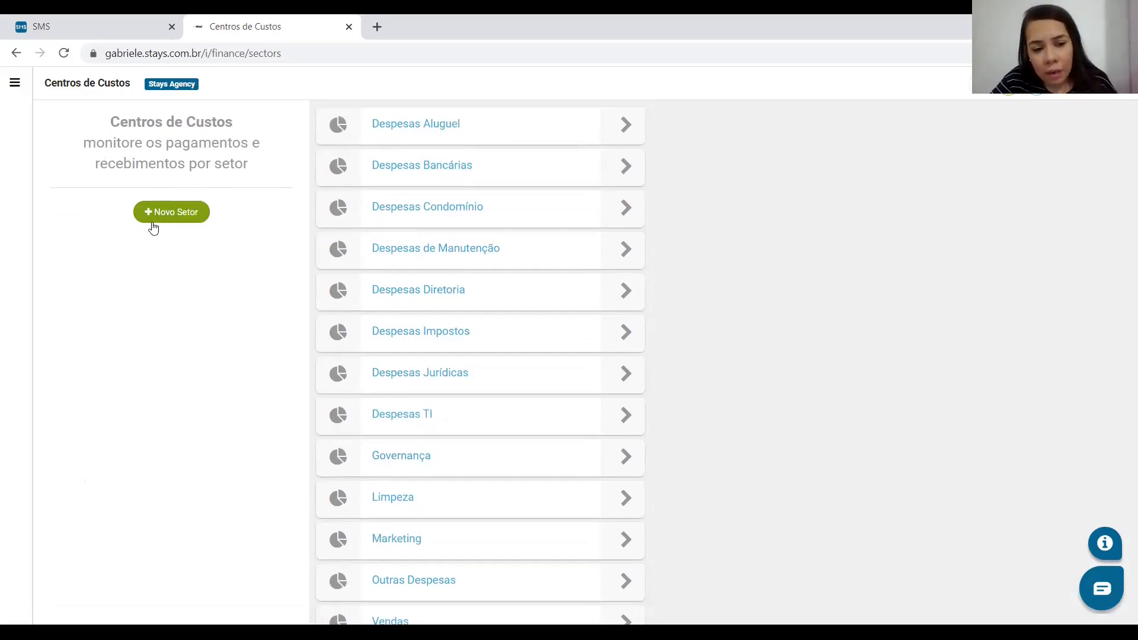
{"action": "left_click", "coordinate": [189, 221]}
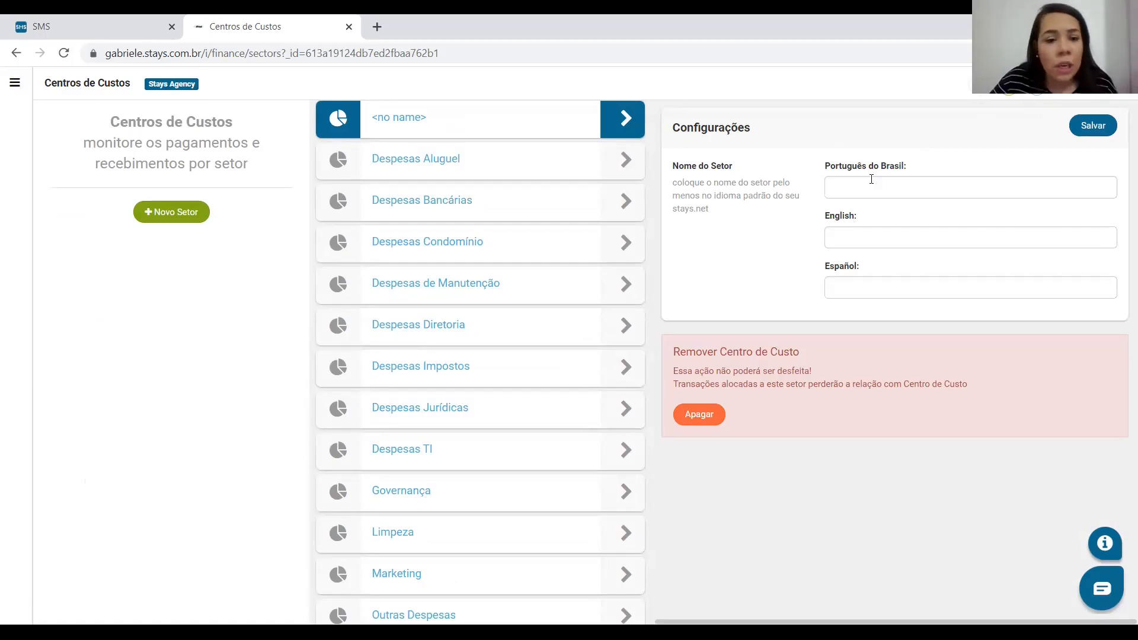
- Switch to the Fornecedores page and look through the list of suppliers and partners
{"action": "mouse_move", "coordinate": [13, 255]}
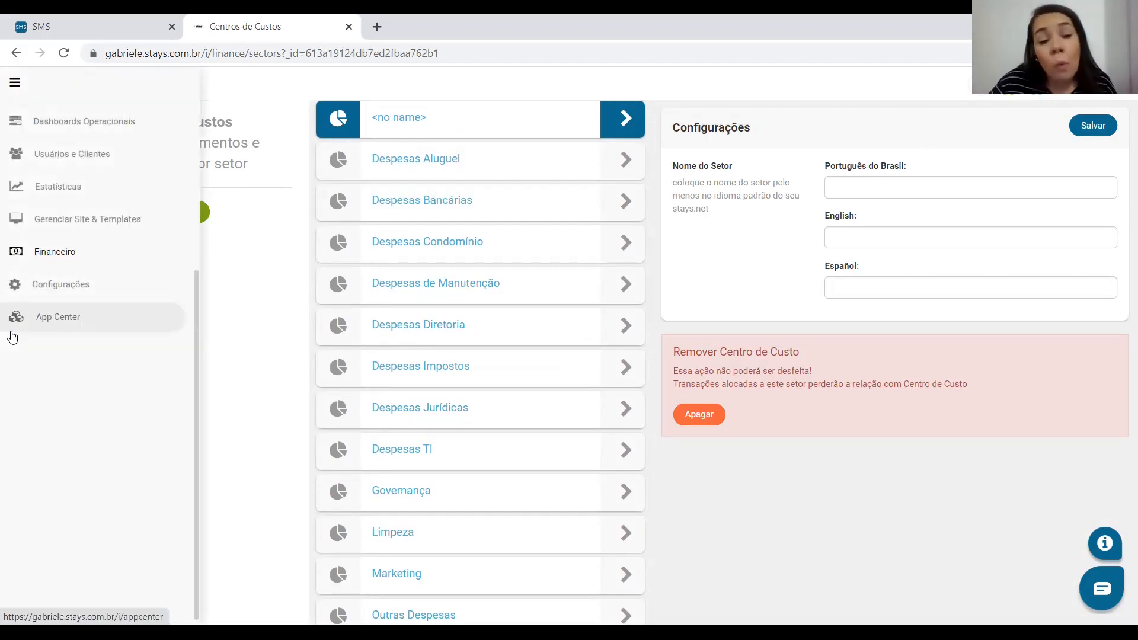
{"action": "left_click", "coordinate": [94, 259]}
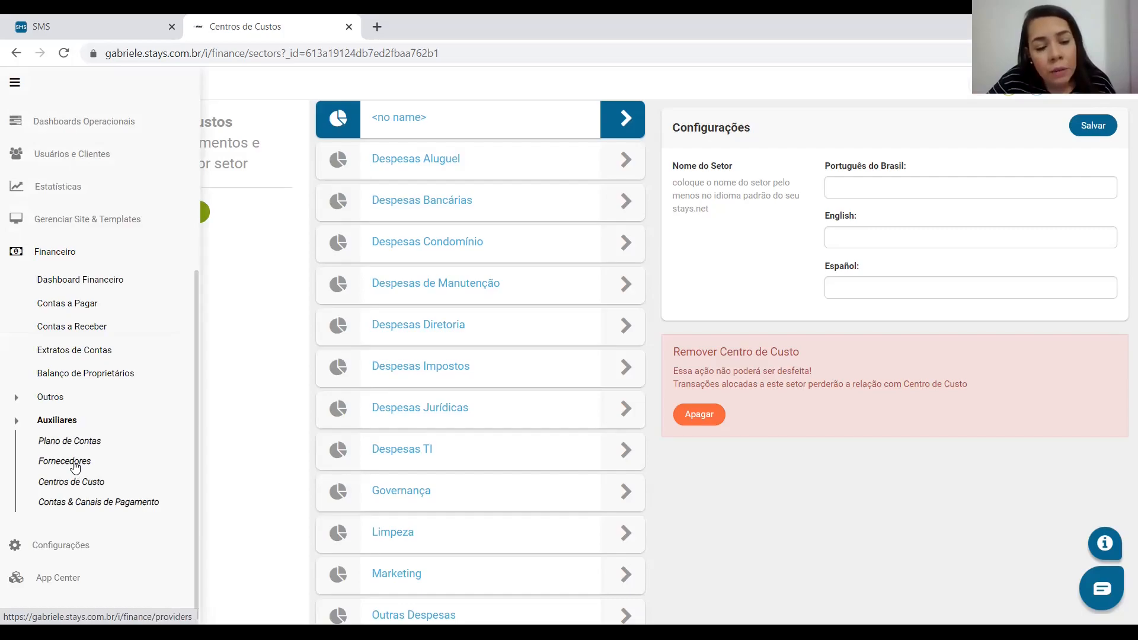
{"action": "left_click", "coordinate": [76, 468]}
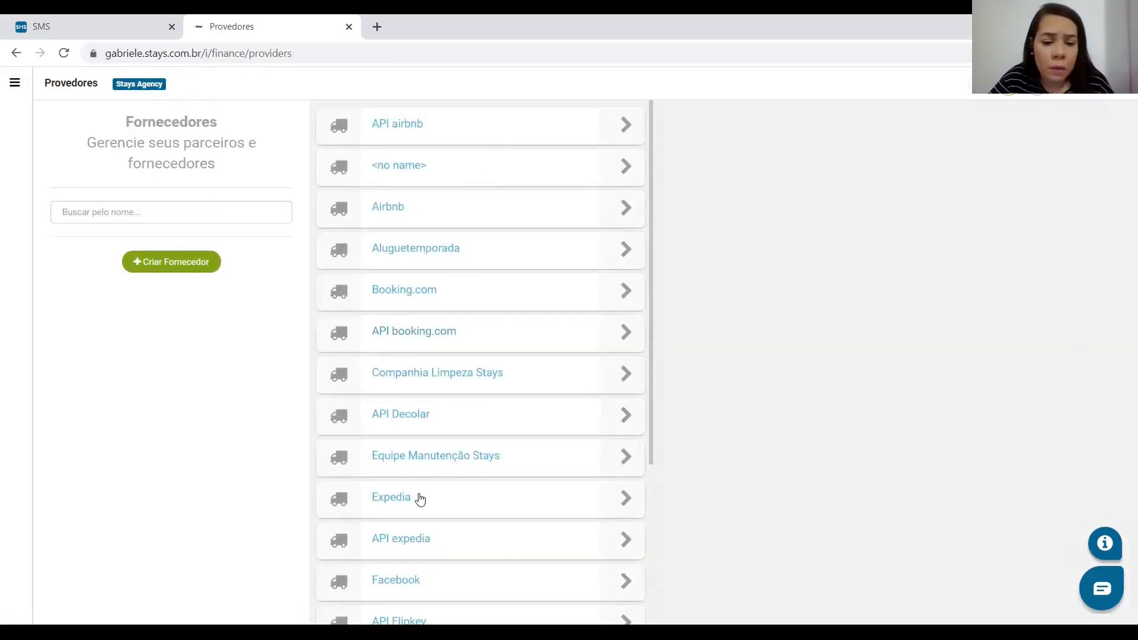
{"action": "scroll", "coordinate": [481, 375], "scroll_direction": "down", "scroll_amount": 3}
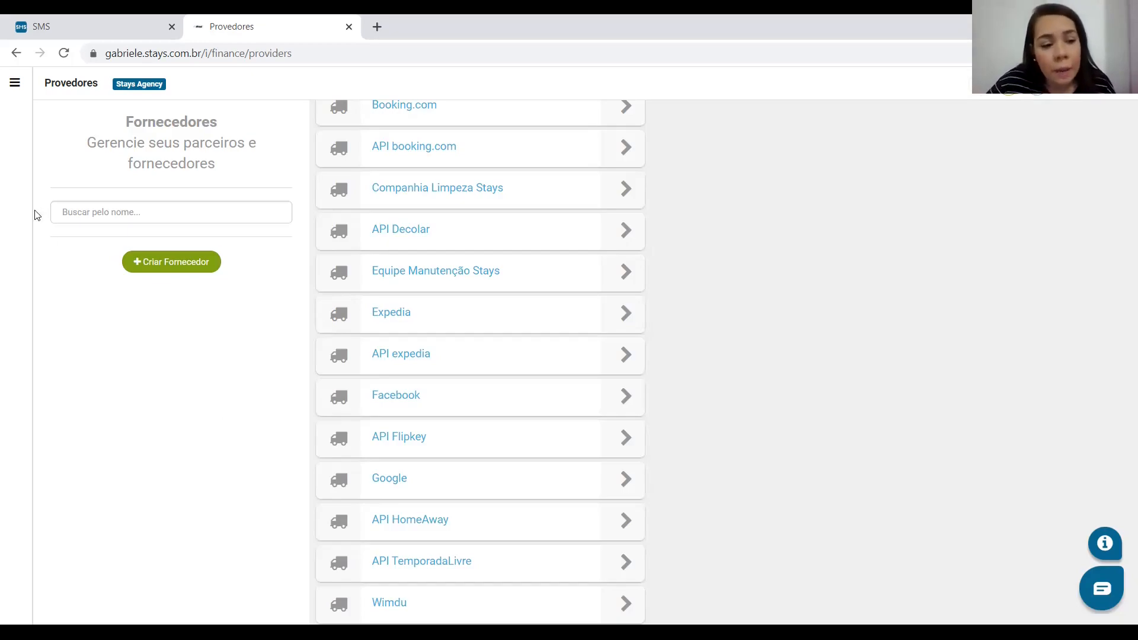
- Return to Extratos de Contas, set the period from 01 Set 2021 to 30 Set 2021 and show the additional filters
{"action": "mouse_move", "coordinate": [17, 261]}
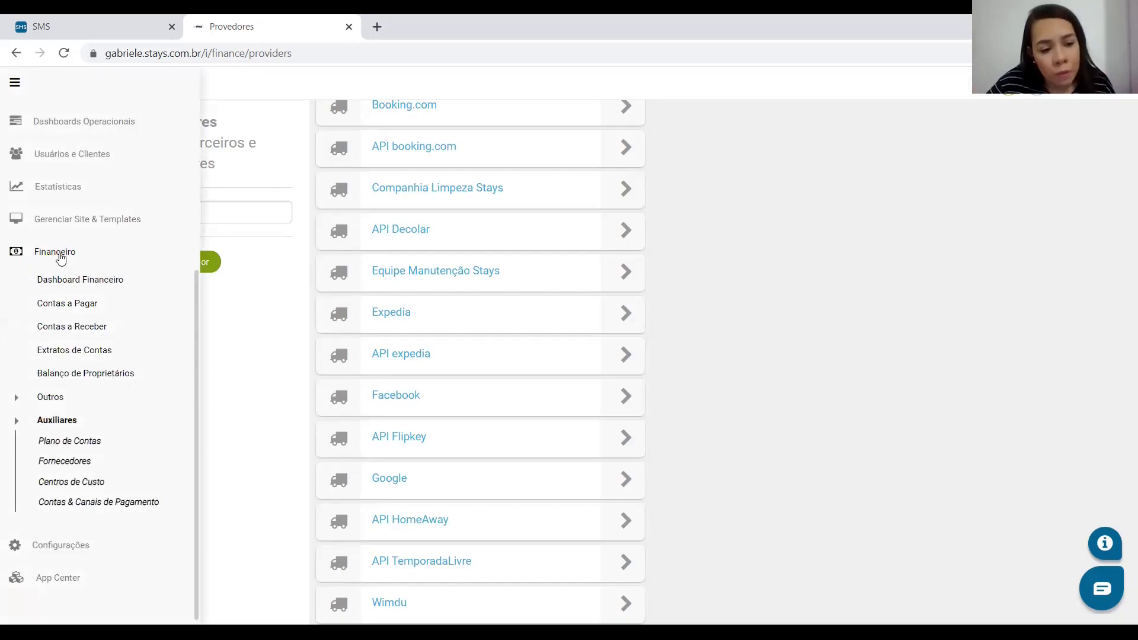
{"action": "left_click", "coordinate": [69, 350]}
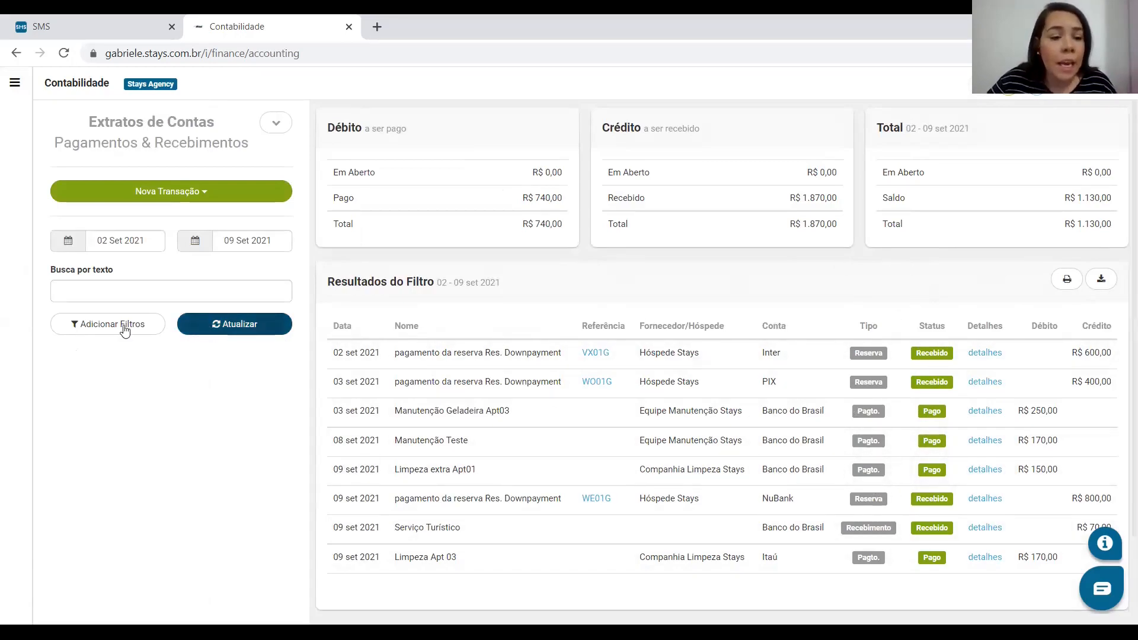
{"action": "left_click", "coordinate": [124, 237]}
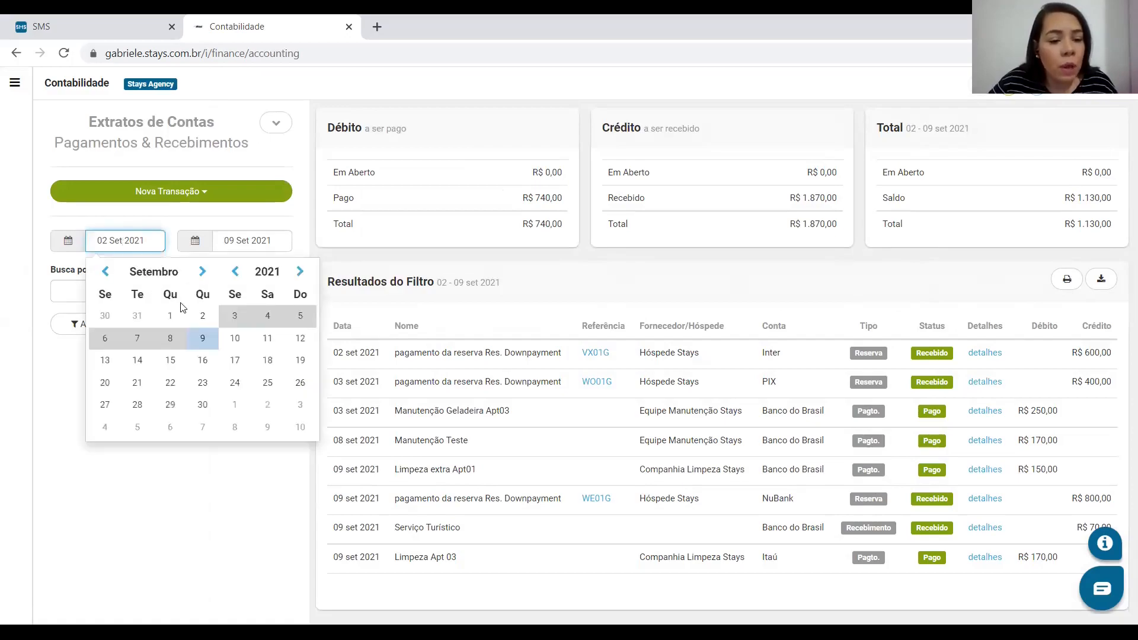
{"action": "left_click", "coordinate": [169, 316]}
{"action": "left_click", "coordinate": [244, 241]}
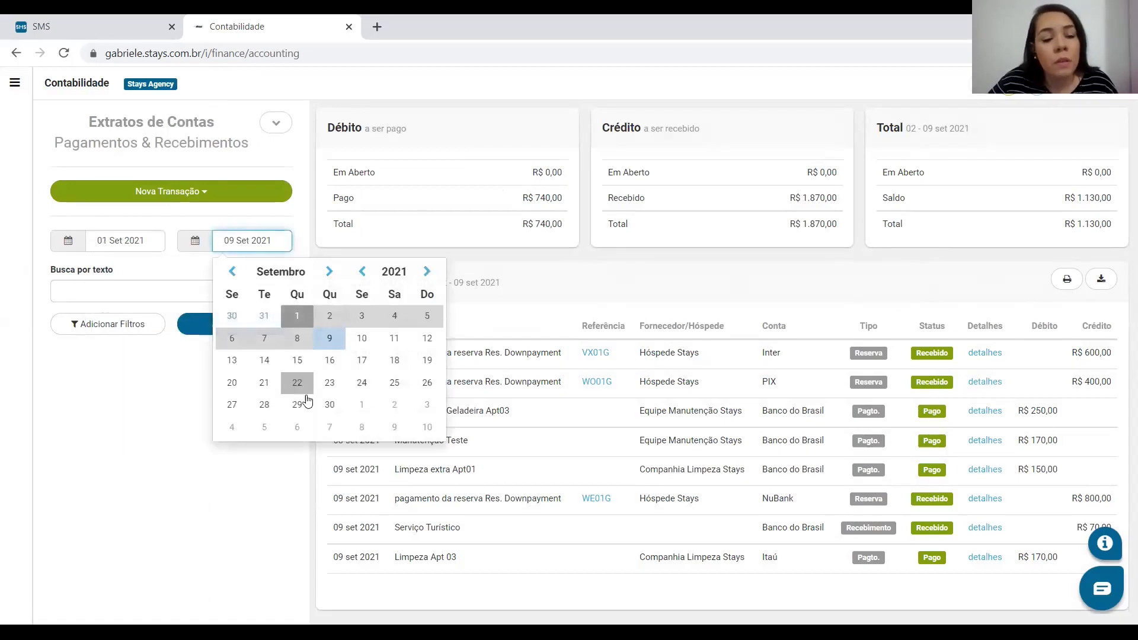
{"action": "left_click", "coordinate": [328, 404]}
{"action": "left_click", "coordinate": [125, 324]}
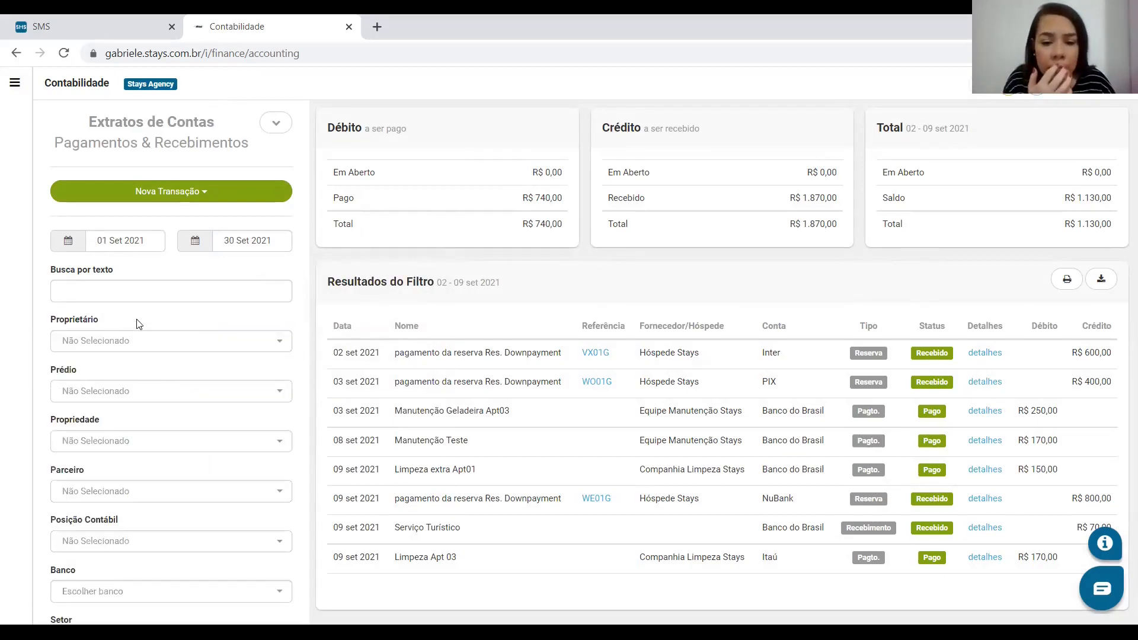
{"action": "scroll", "coordinate": [143, 363], "scroll_direction": "down", "scroll_amount": 3}
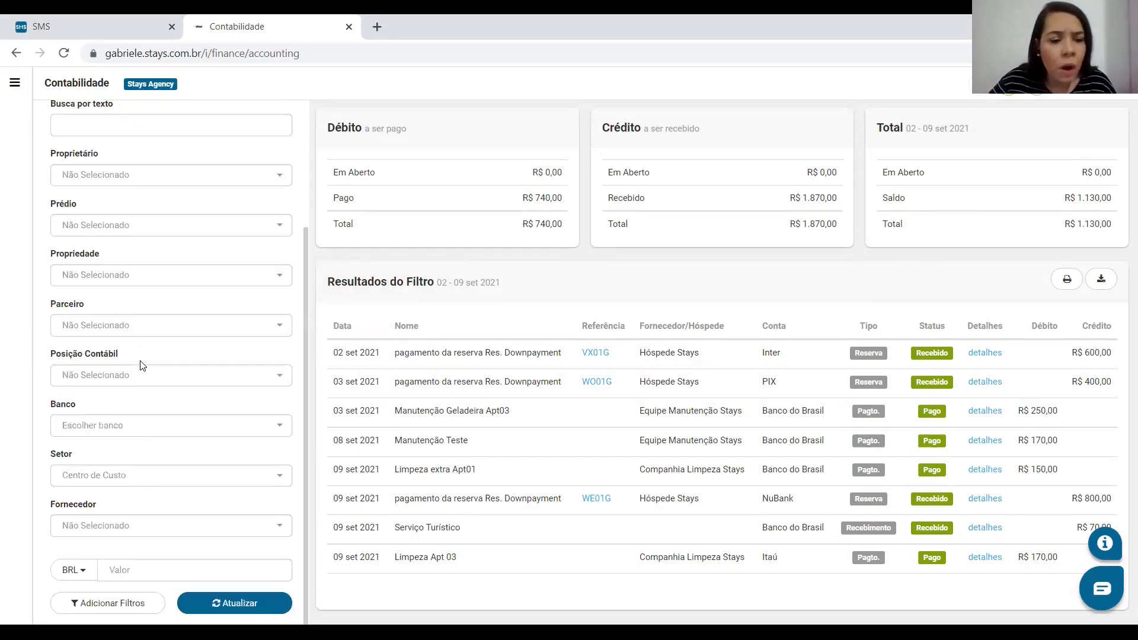
- Look through the options of the Parceiro filter without choosing a partner
{"action": "left_click", "coordinate": [139, 325]}
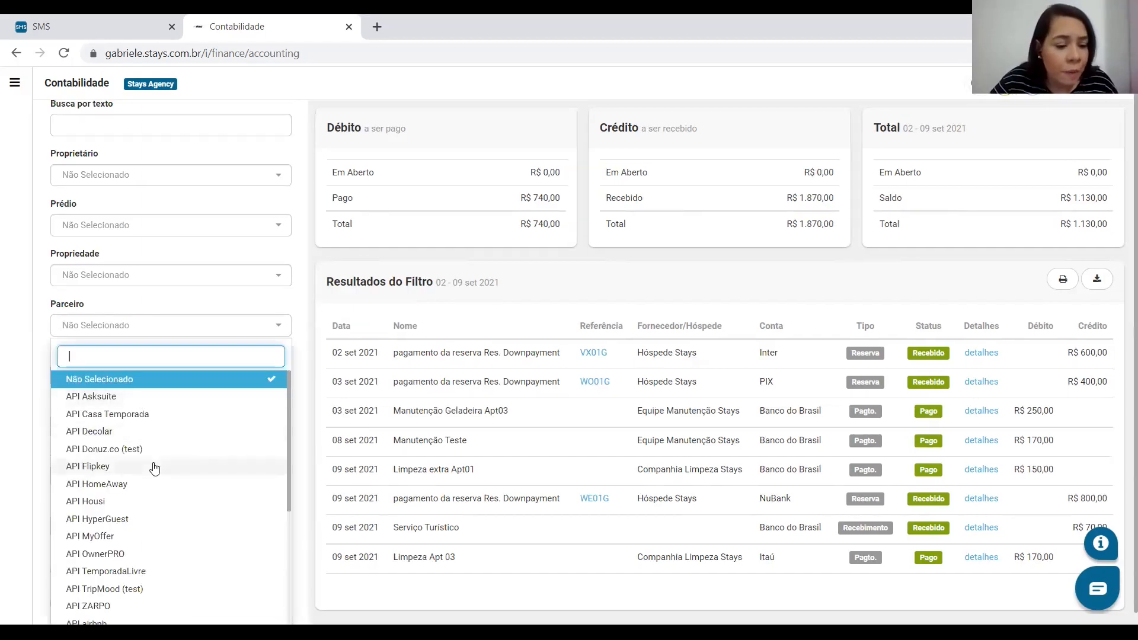
{"action": "scroll", "coordinate": [155, 468], "scroll_direction": "down", "scroll_amount": 1}
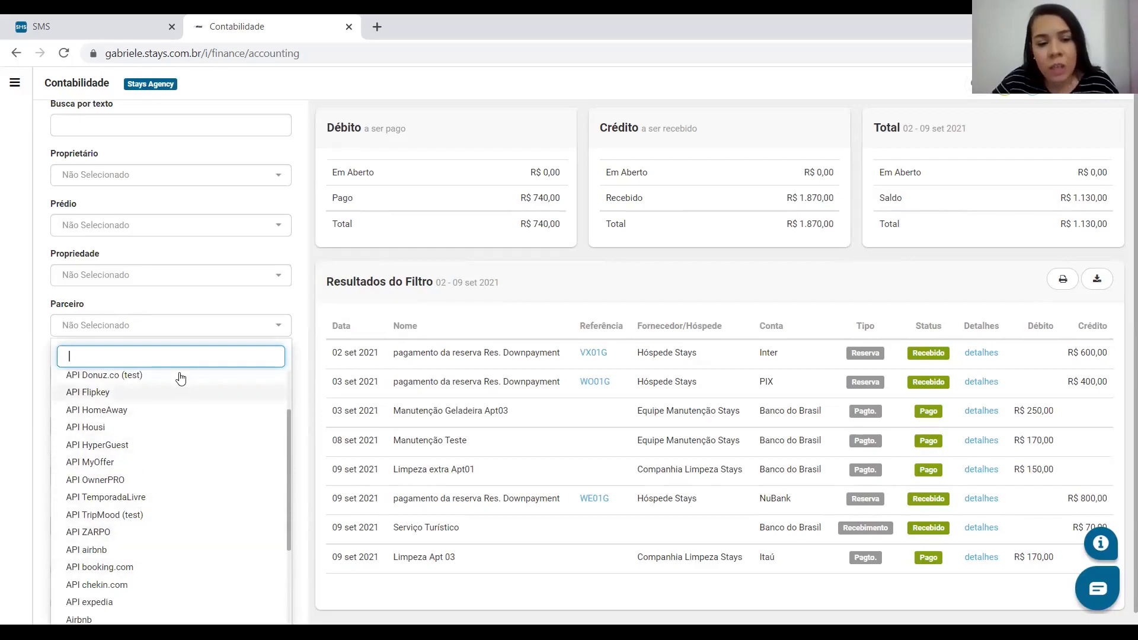
{"action": "scroll", "coordinate": [146, 531], "scroll_direction": "up", "scroll_amount": 1}
{"action": "scroll", "coordinate": [146, 530], "scroll_direction": "up", "scroll_amount": 1}
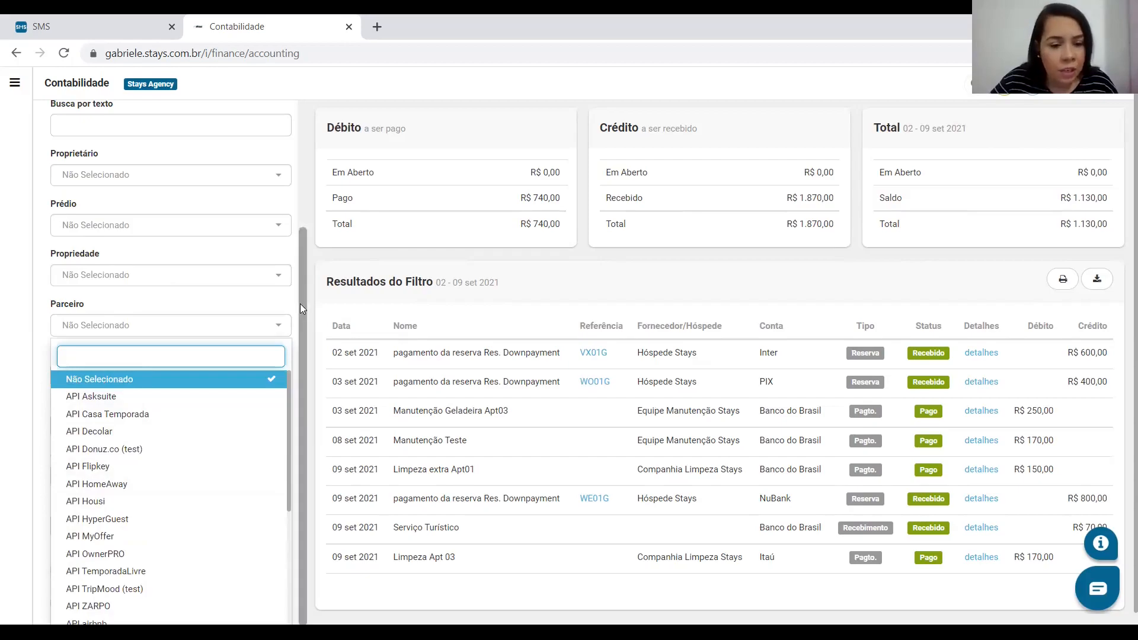
{"action": "left_click", "coordinate": [238, 324]}
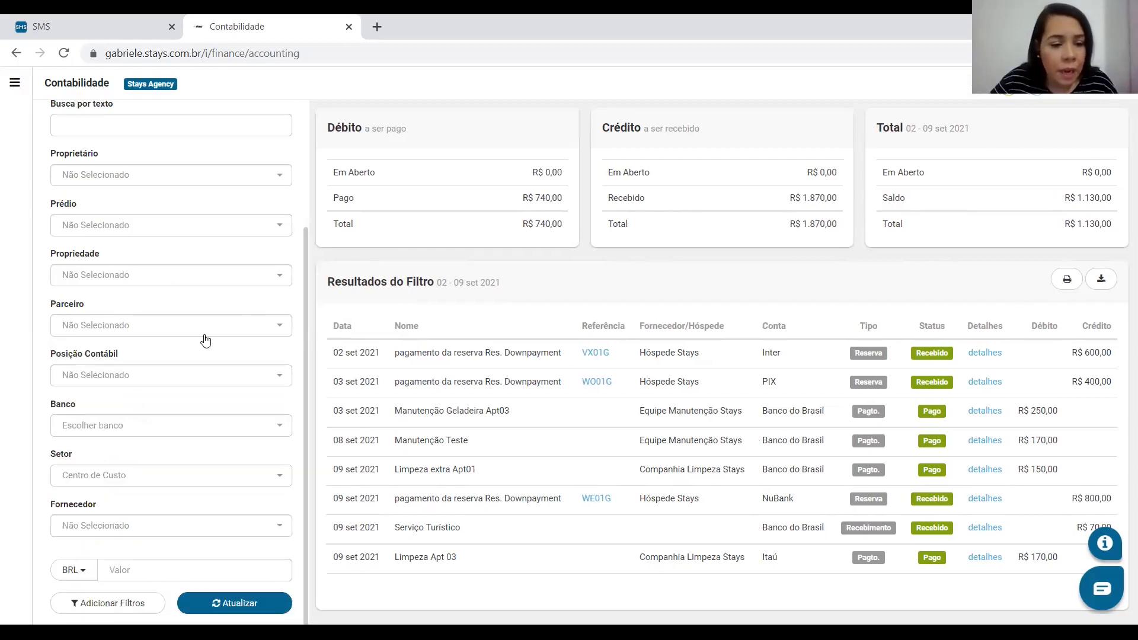
- Set the filters to Posição Contábil Receitas de Vendas e Serviços, Banco do Brasil as bank and Vendas as sector
{"action": "left_click", "coordinate": [125, 375]}
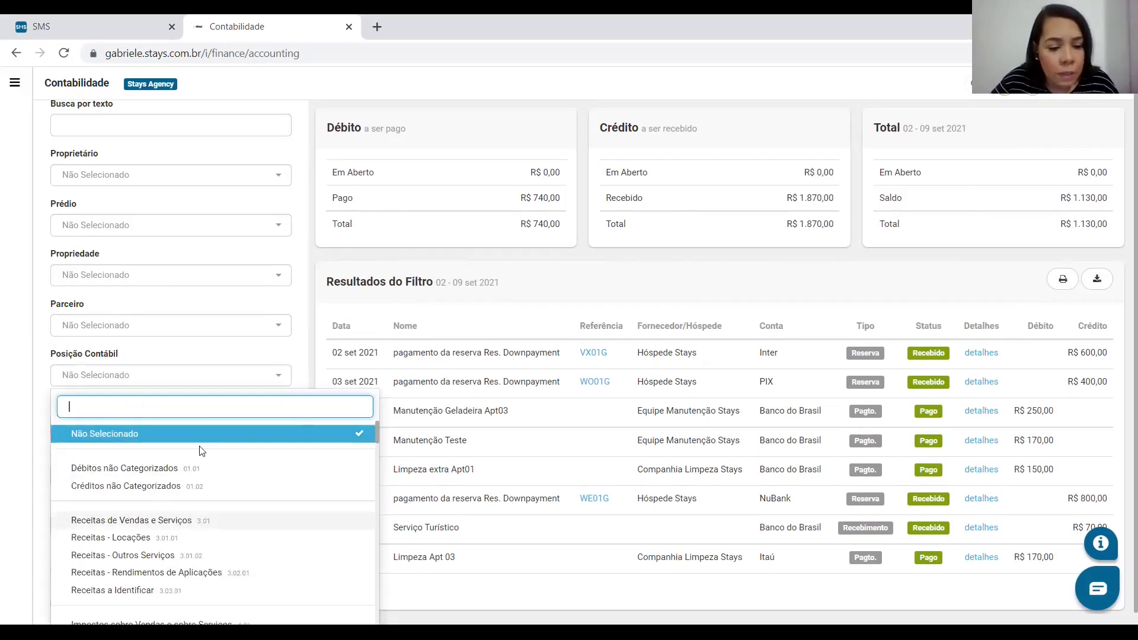
{"action": "left_click", "coordinate": [139, 520]}
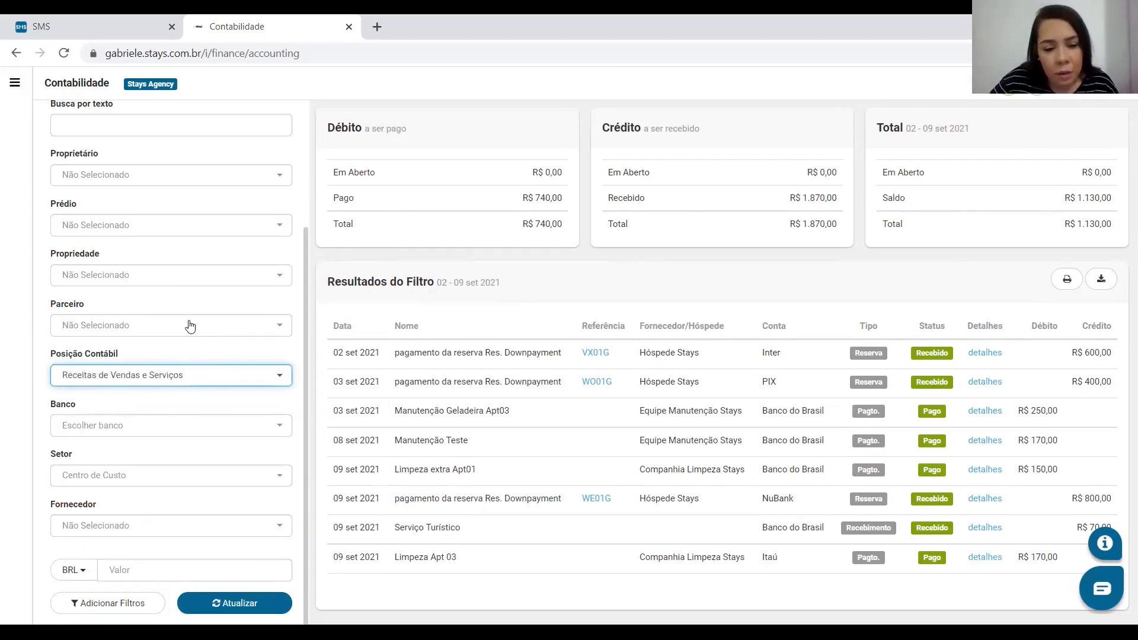
{"action": "left_click", "coordinate": [108, 432]}
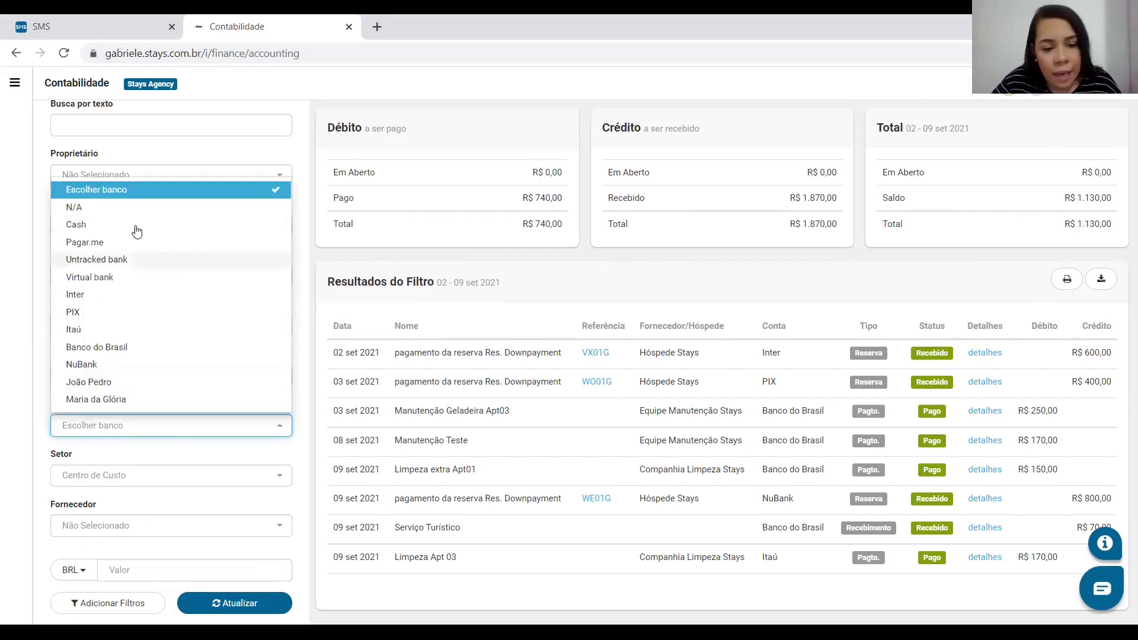
{"action": "left_click", "coordinate": [119, 352]}
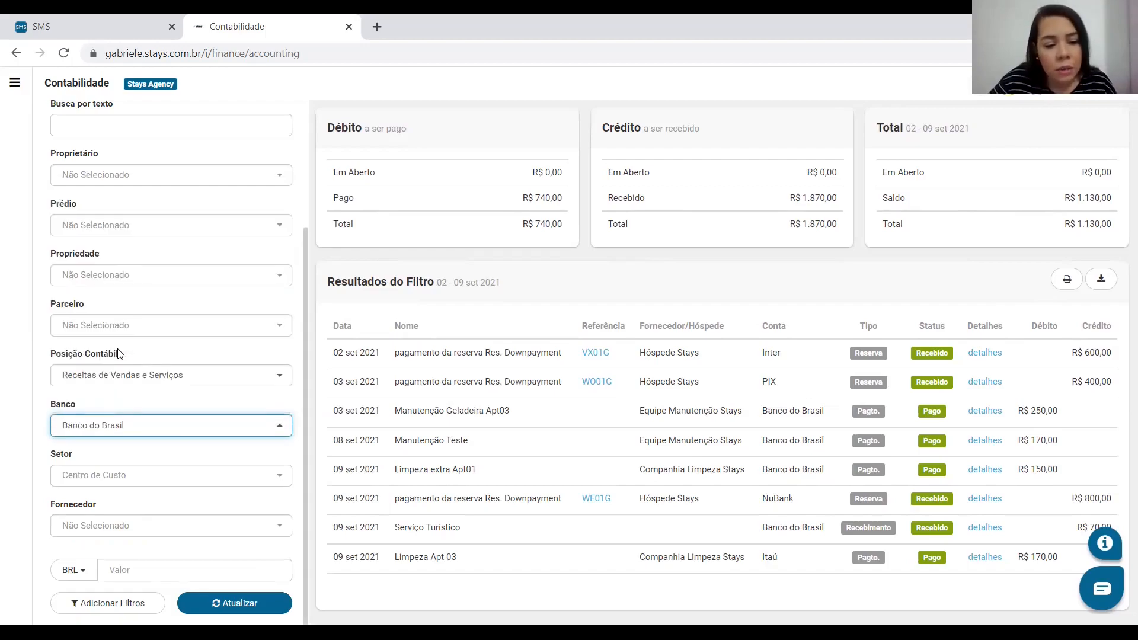
{"action": "left_click", "coordinate": [117, 482]}
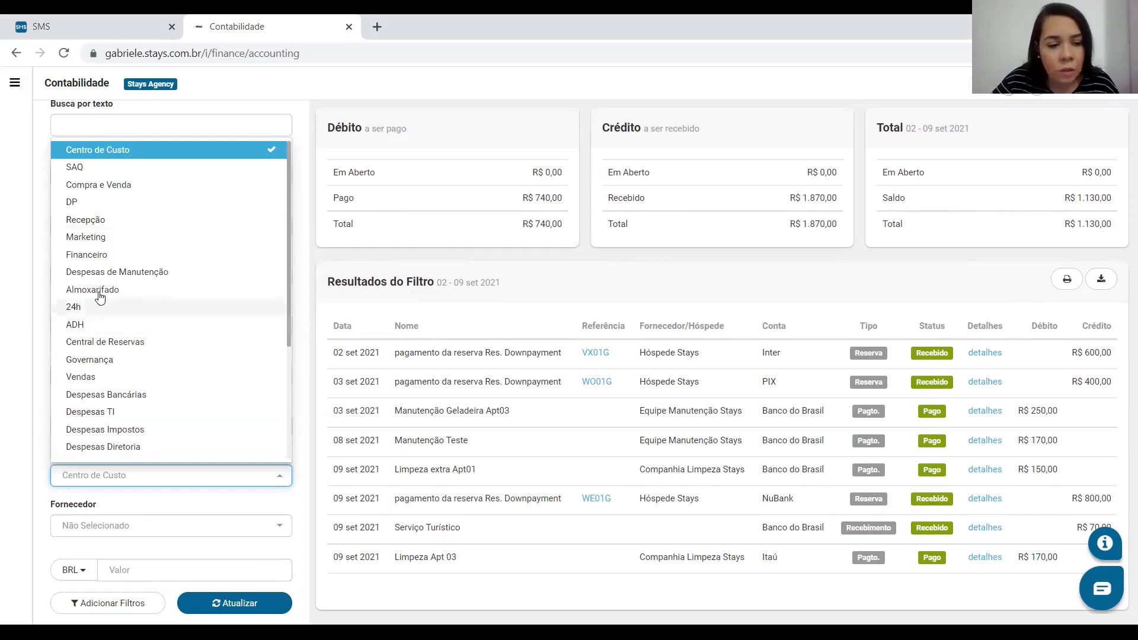
{"action": "left_click", "coordinate": [80, 378]}
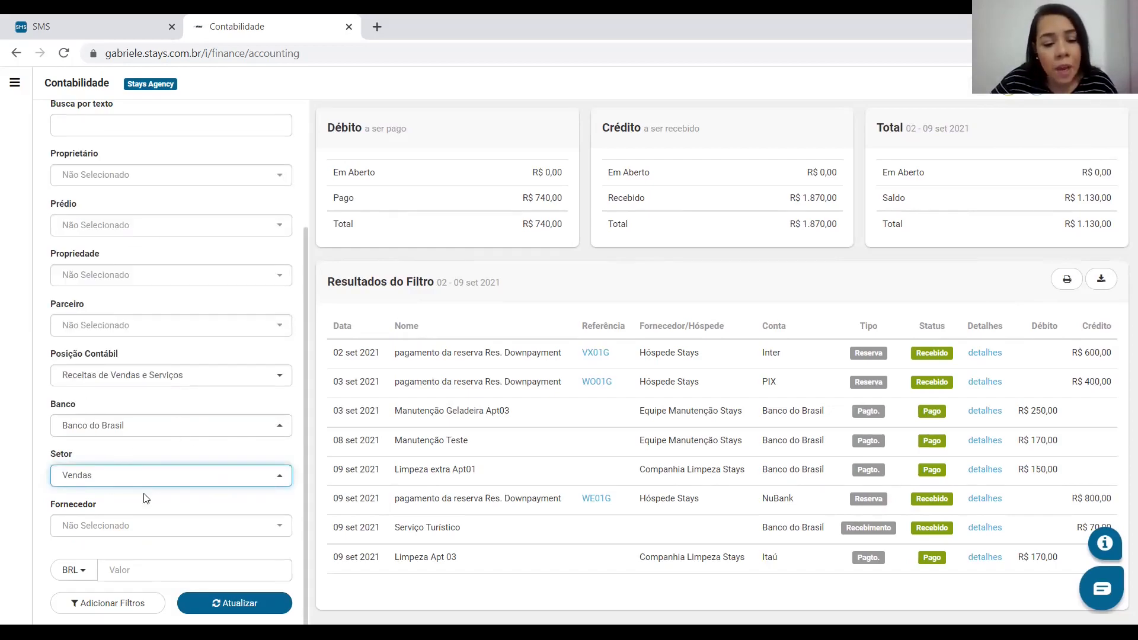
- Check the Fornecedor filter options without choosing one, and update the statement with the chosen filters
{"action": "left_click", "coordinate": [114, 531]}
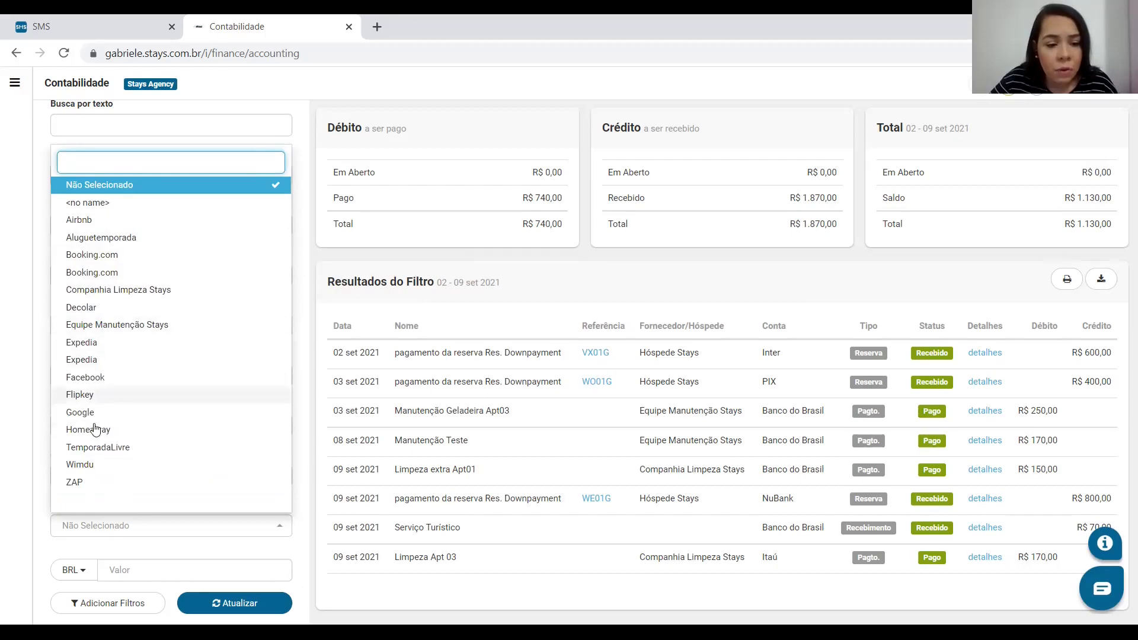
{"action": "left_click", "coordinate": [300, 367]}
{"action": "left_click", "coordinate": [254, 593]}
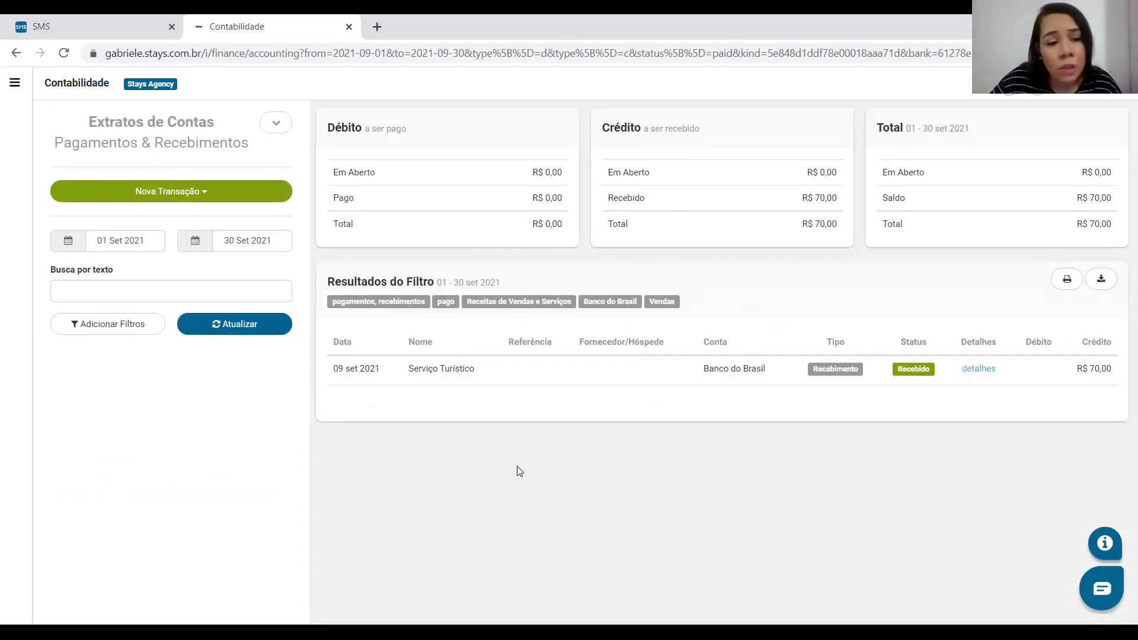
{"action": "left_click", "coordinate": [286, 127]}
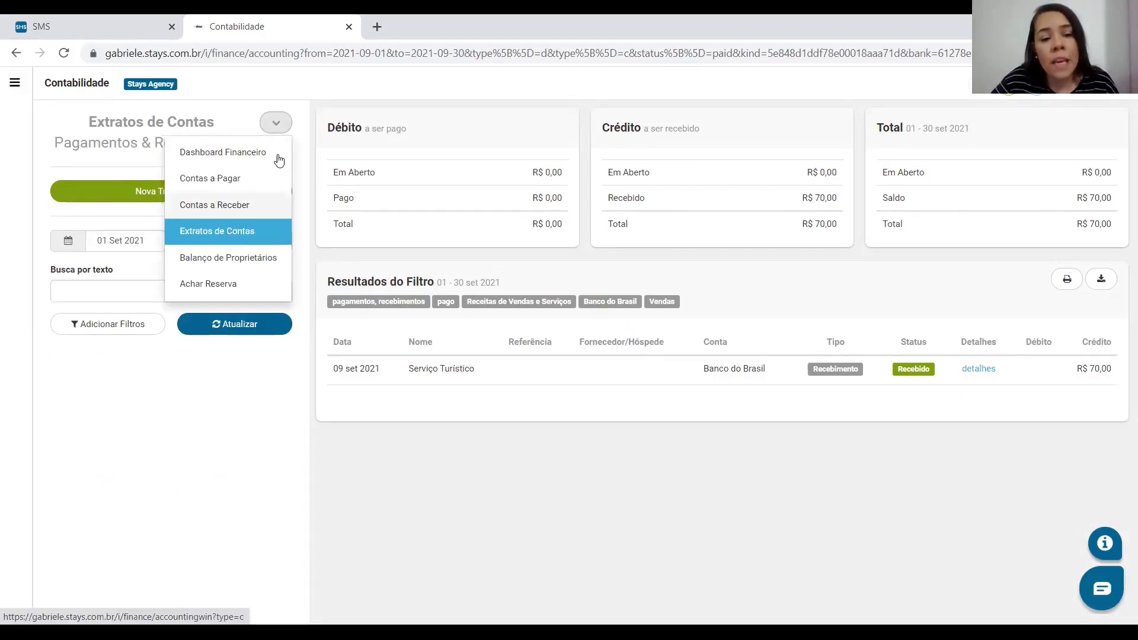
{"action": "left_click", "coordinate": [476, 418]}
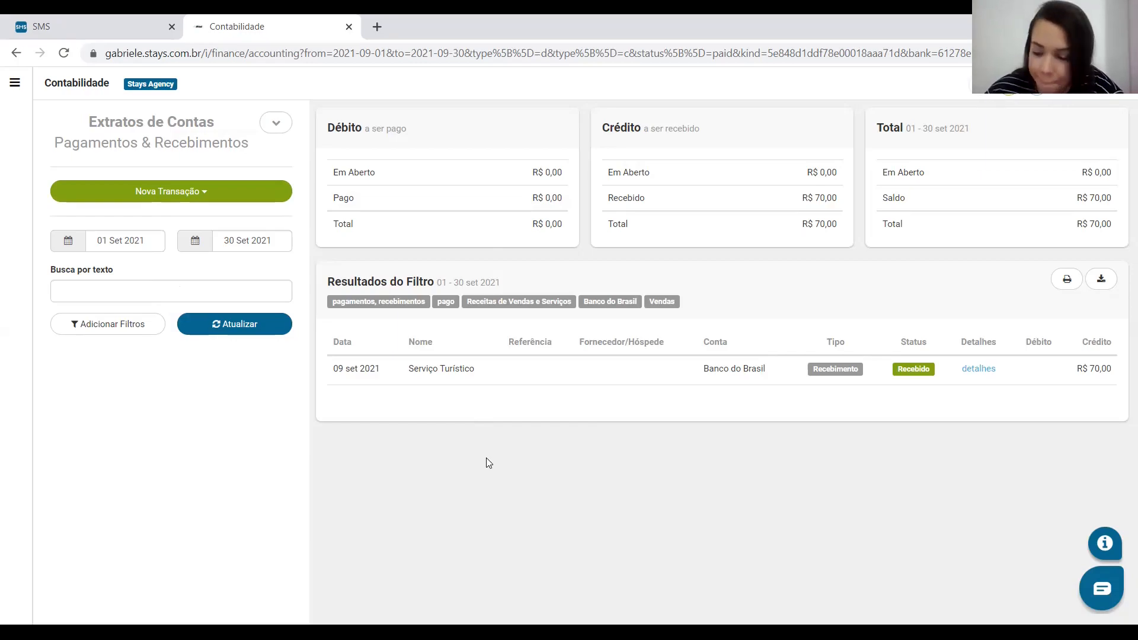
{"action": "mouse_move", "coordinate": [44, 590]}
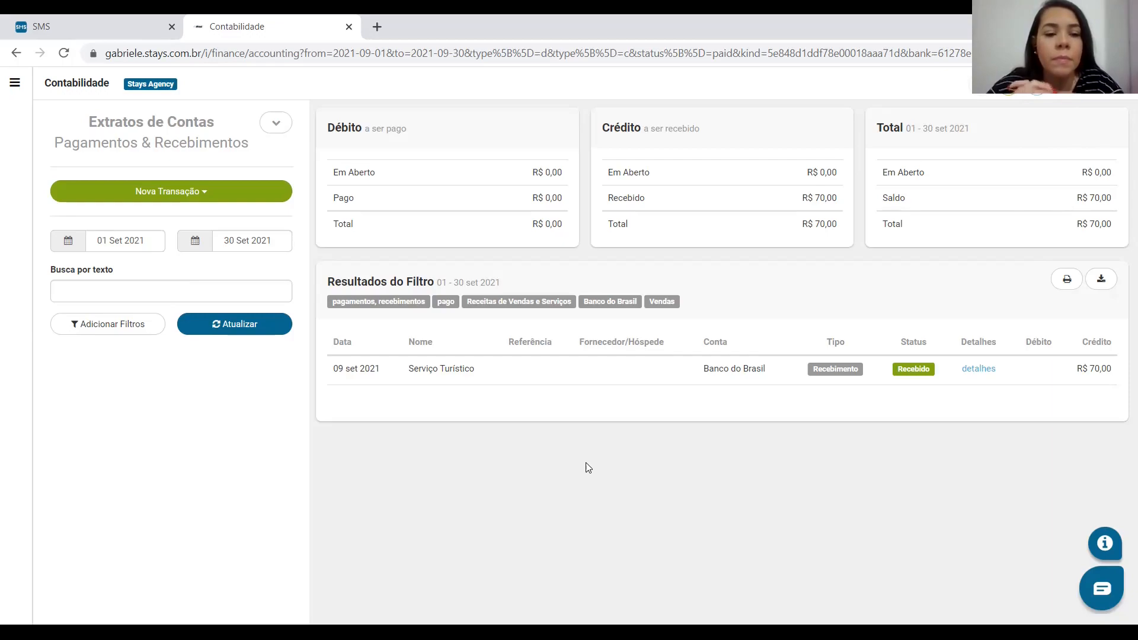
- Switch to Contas a Receber, set the period's start date to 01 Set 2021 and update the list
{"action": "left_click", "coordinate": [275, 124]}
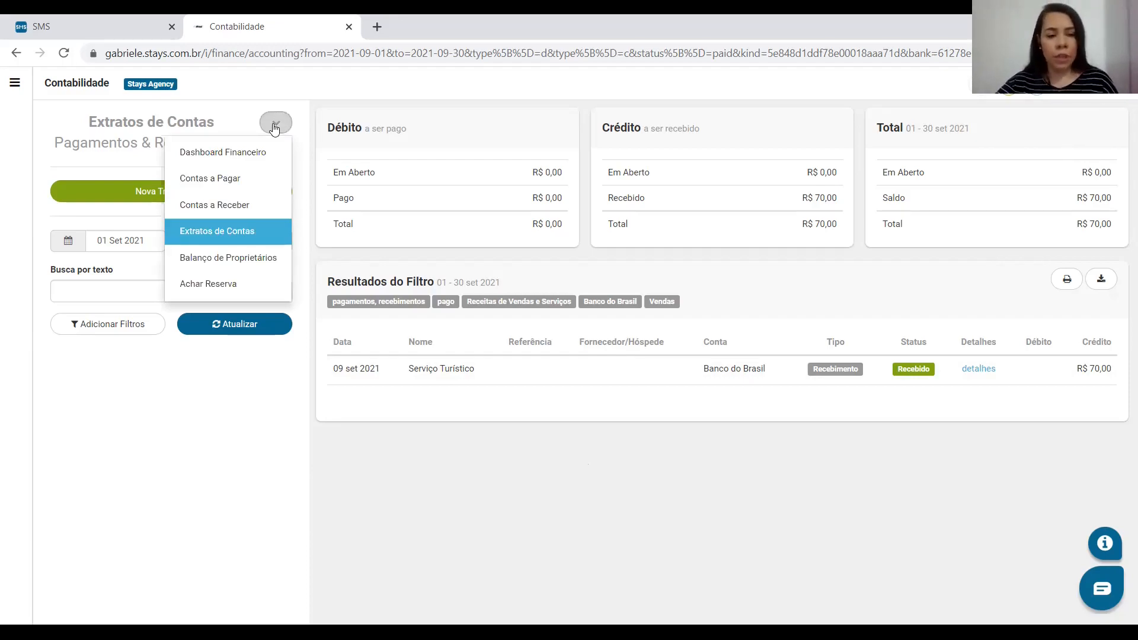
{"action": "left_click", "coordinate": [198, 204]}
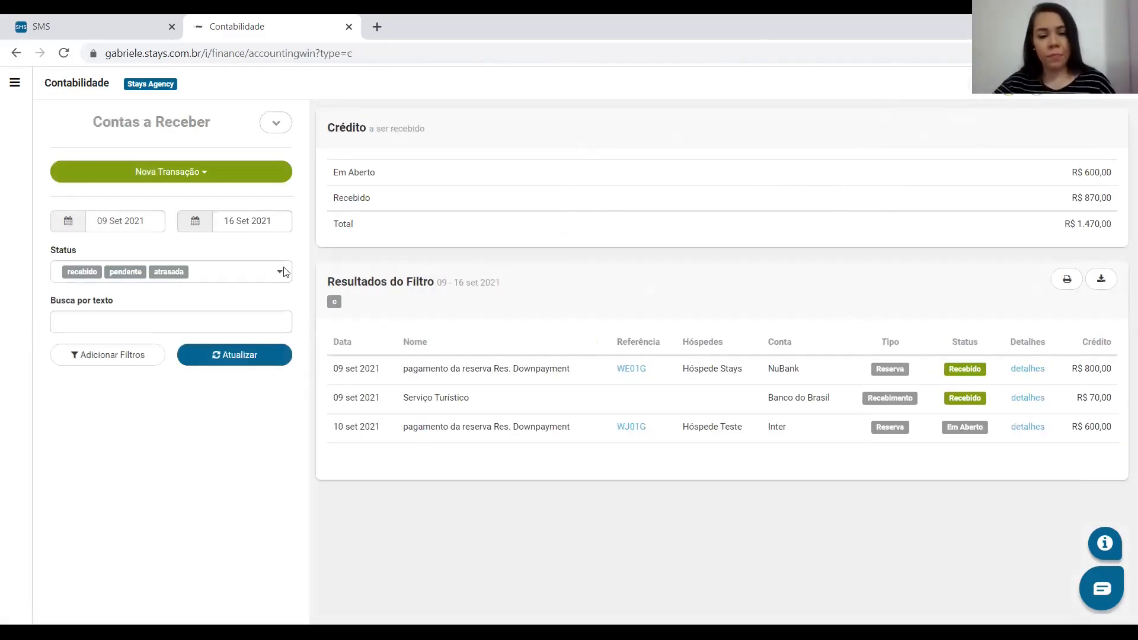
{"action": "left_click", "coordinate": [136, 222]}
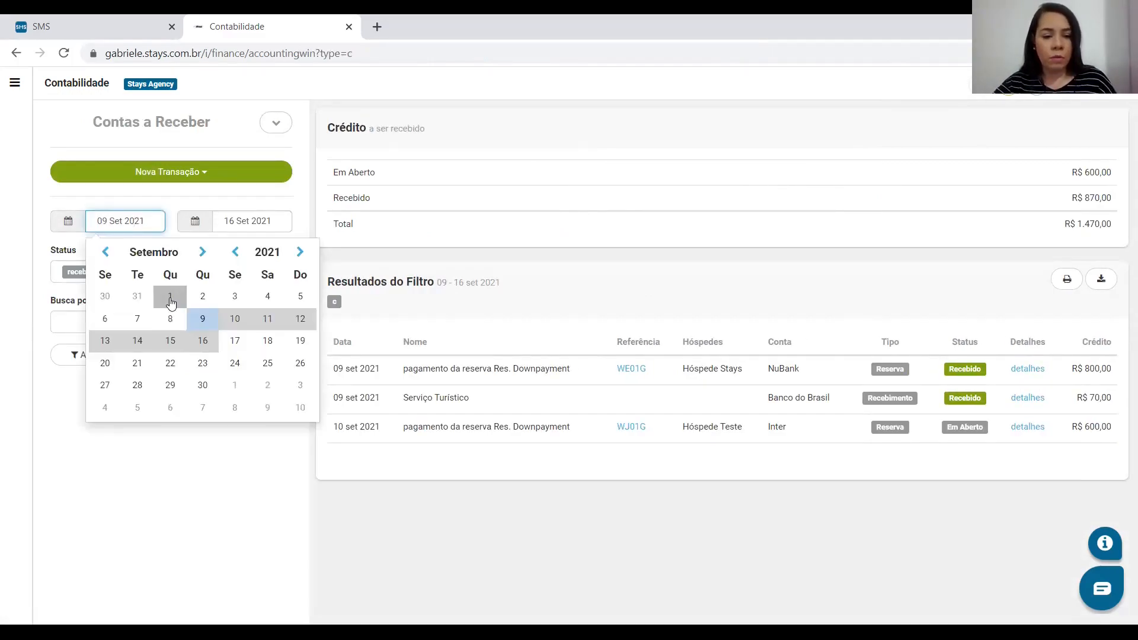
{"action": "left_click", "coordinate": [170, 296]}
{"action": "left_click", "coordinate": [238, 354]}
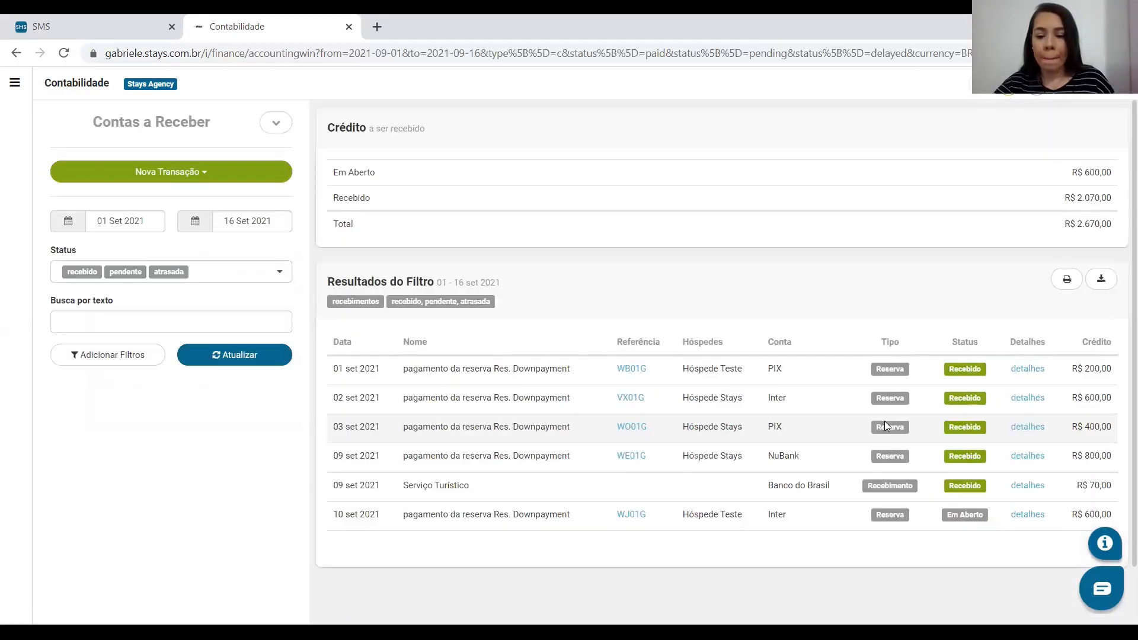
- Open the details of the 10 set 2021 open reservation payment, try marking it as Recebido, and close it without saving
{"action": "scroll", "coordinate": [886, 421], "scroll_direction": "down", "scroll_amount": 1}
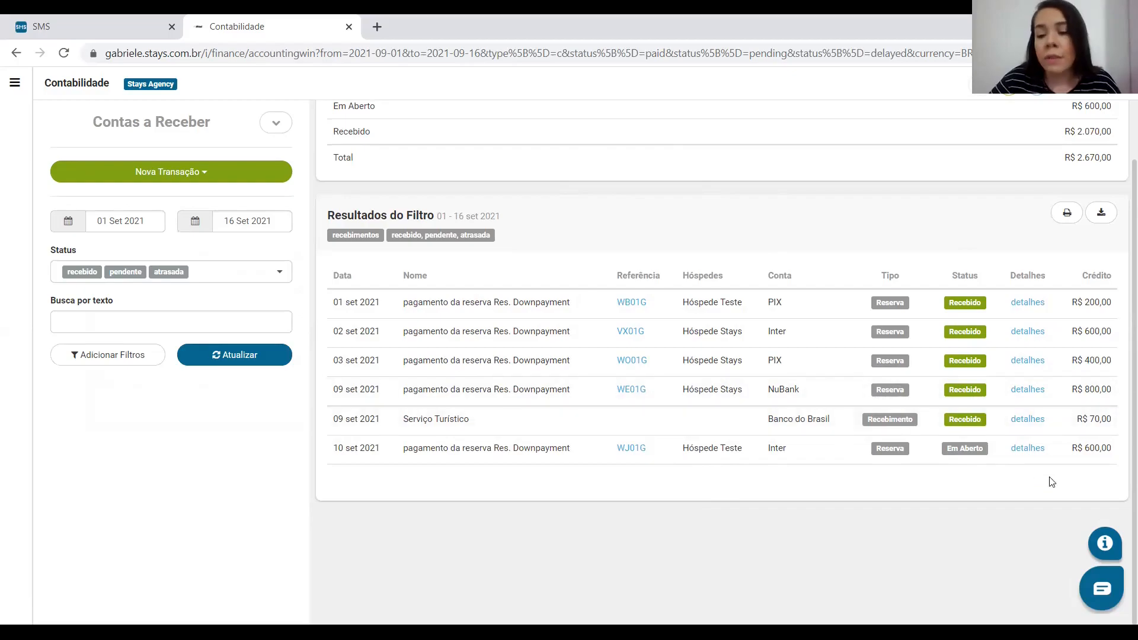
{"action": "left_click", "coordinate": [1027, 450]}
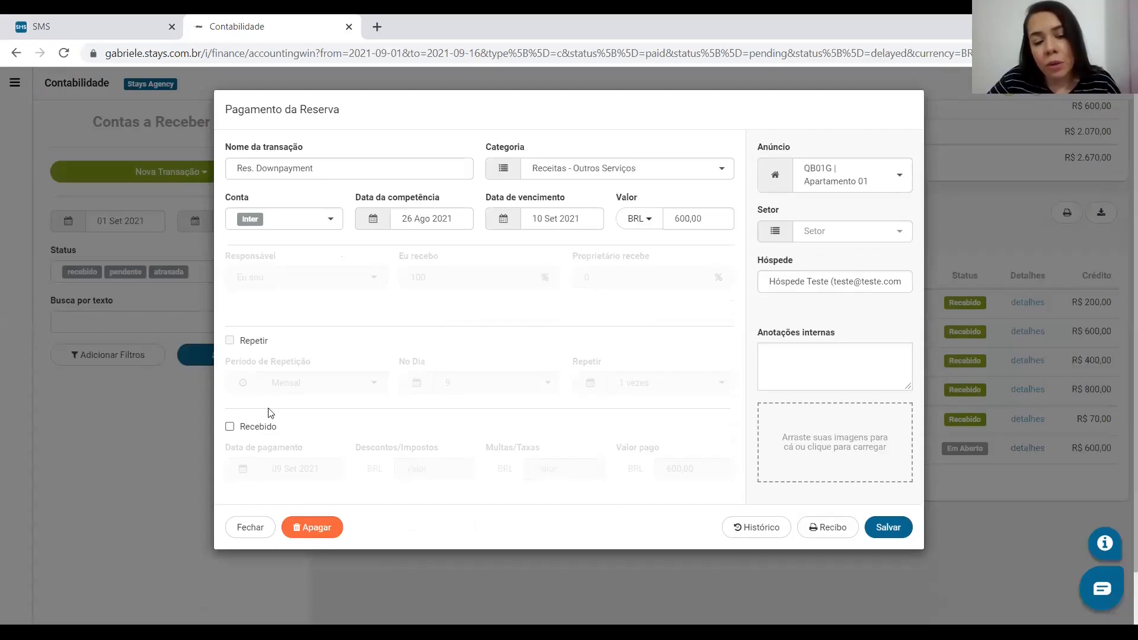
{"action": "left_click", "coordinate": [231, 427]}
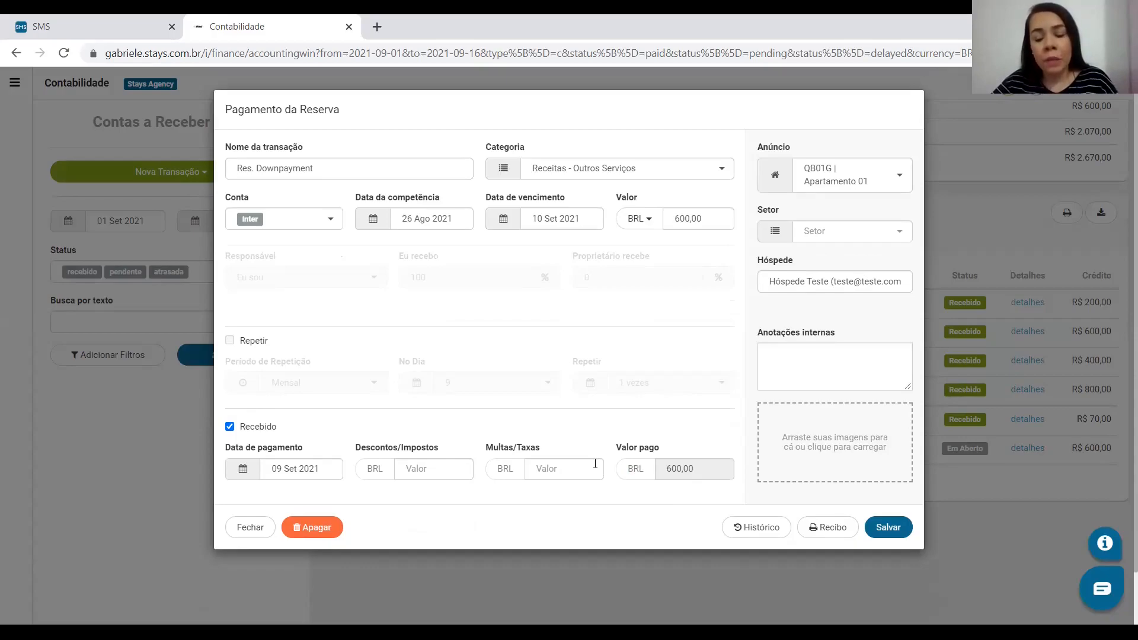
{"action": "left_click", "coordinate": [241, 525]}
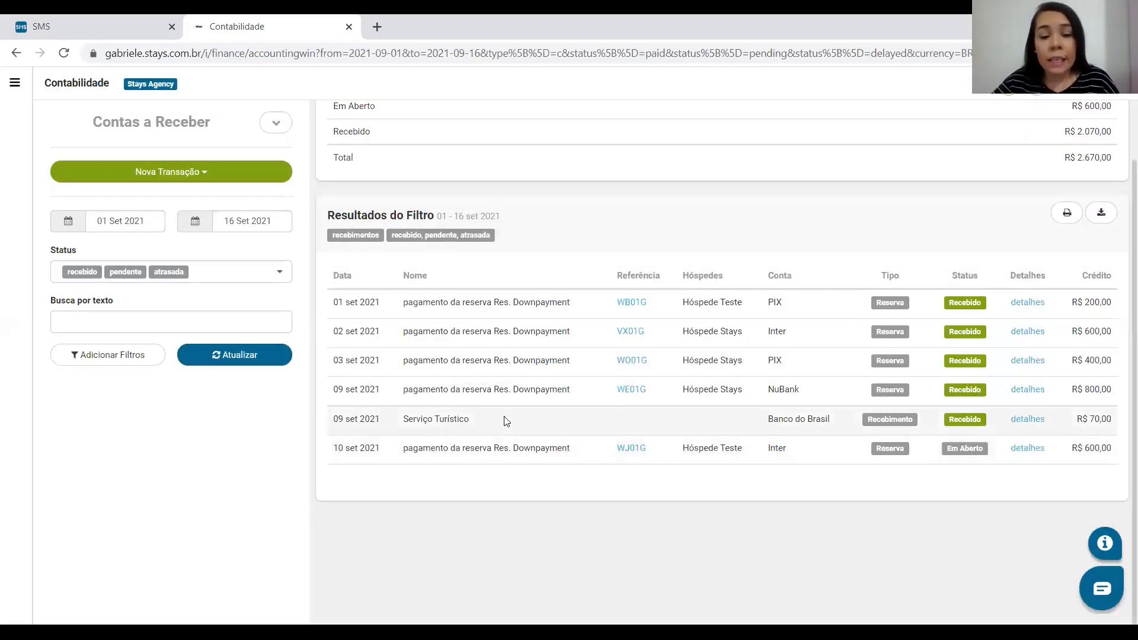
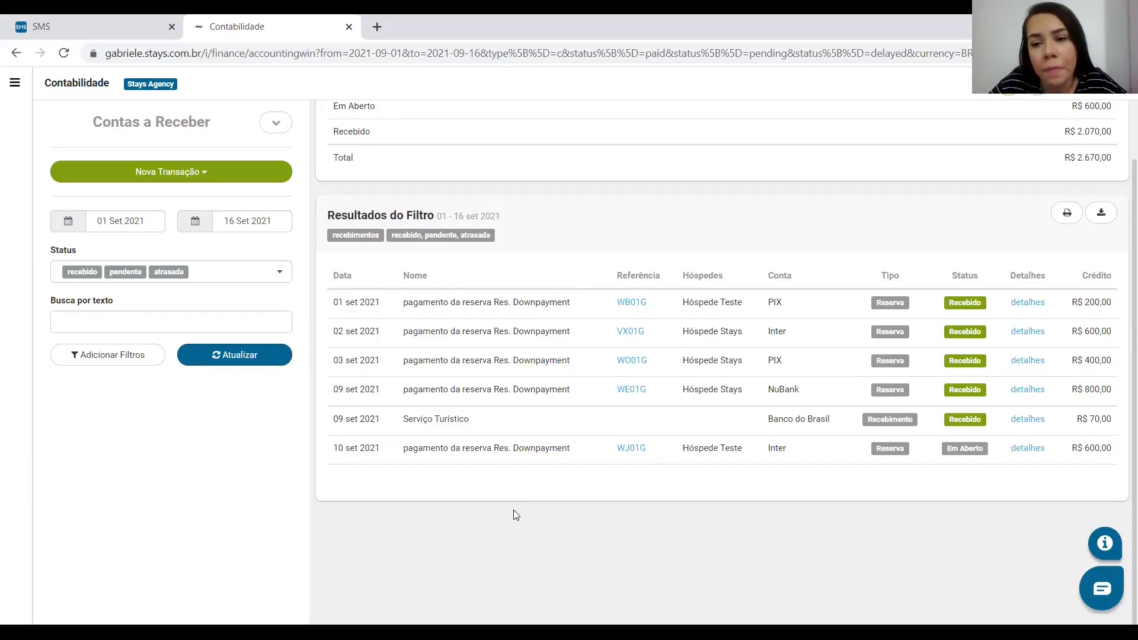
- Start a new Pagamento transaction of the type Pagar uma conta and name it Teste Pagamento
{"action": "left_click", "coordinate": [15, 82]}
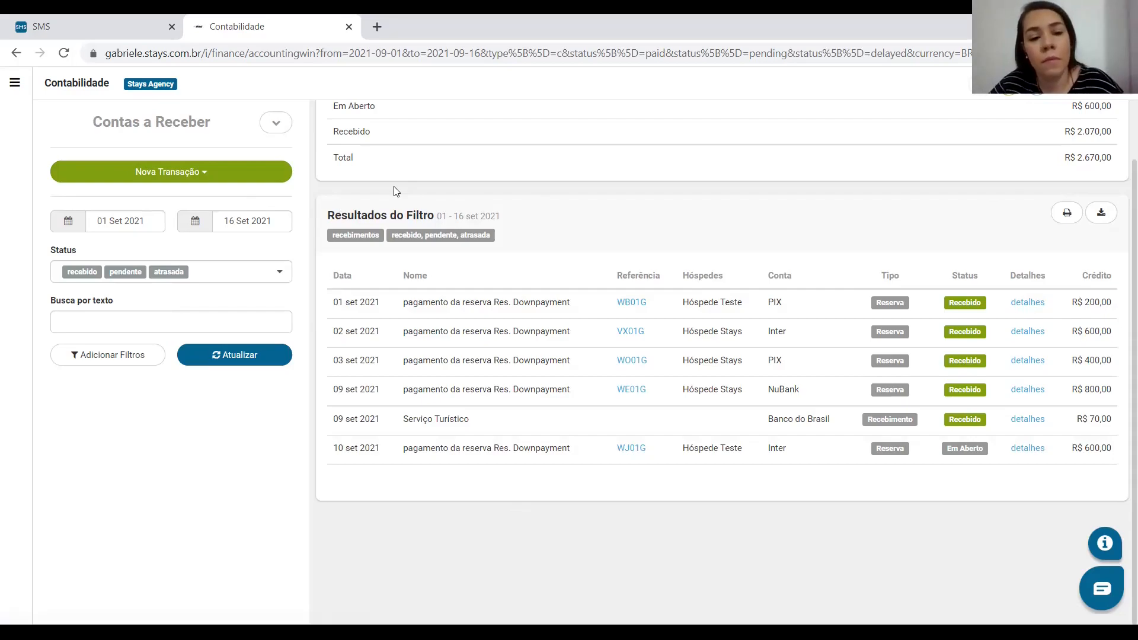
{"action": "left_click", "coordinate": [169, 175]}
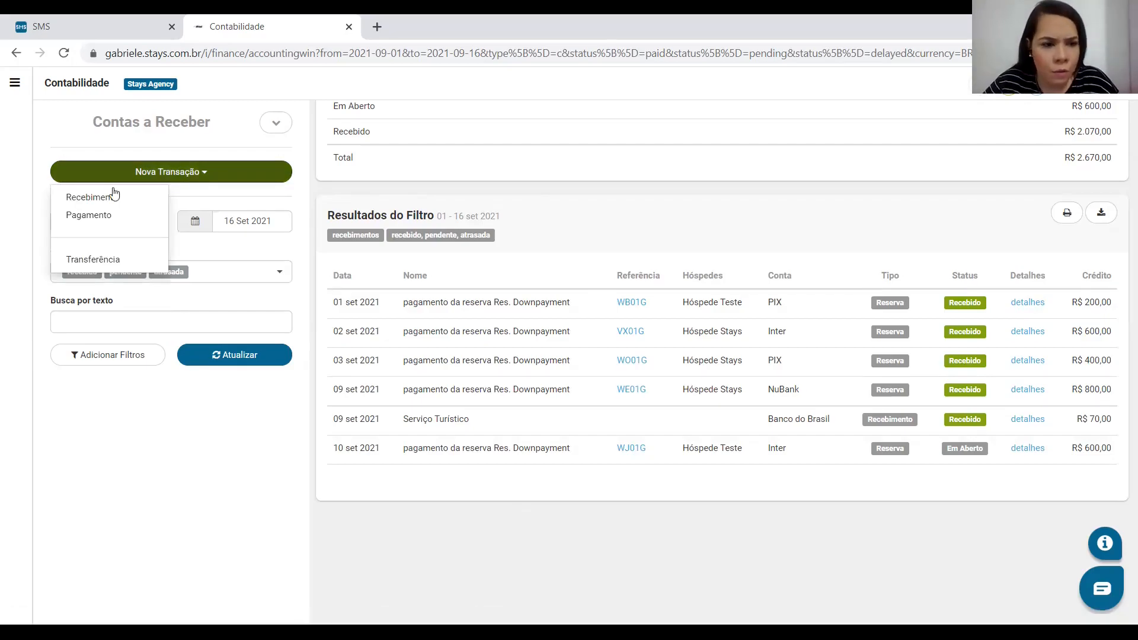
{"action": "left_click", "coordinate": [92, 215]}
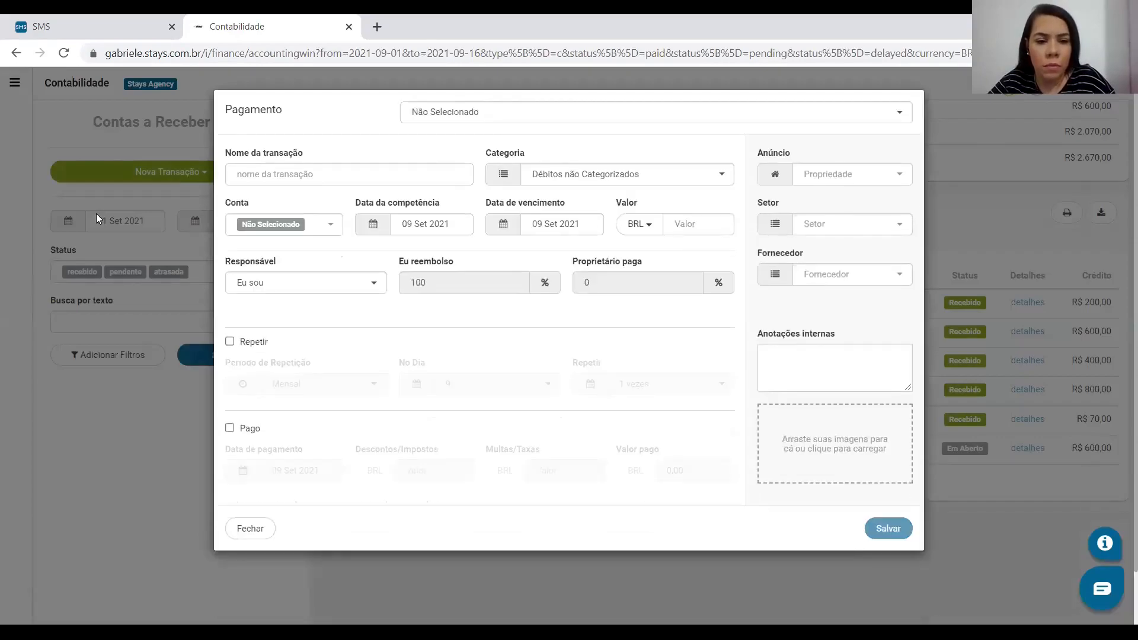
{"action": "left_click", "coordinate": [495, 118]}
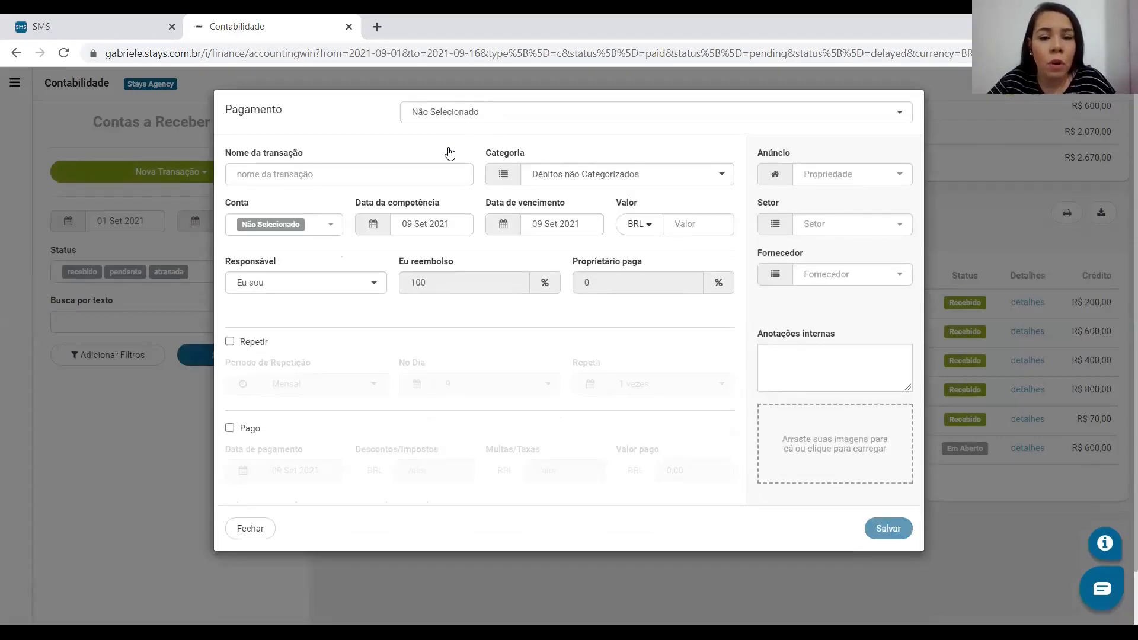
{"action": "left_click", "coordinate": [444, 155]}
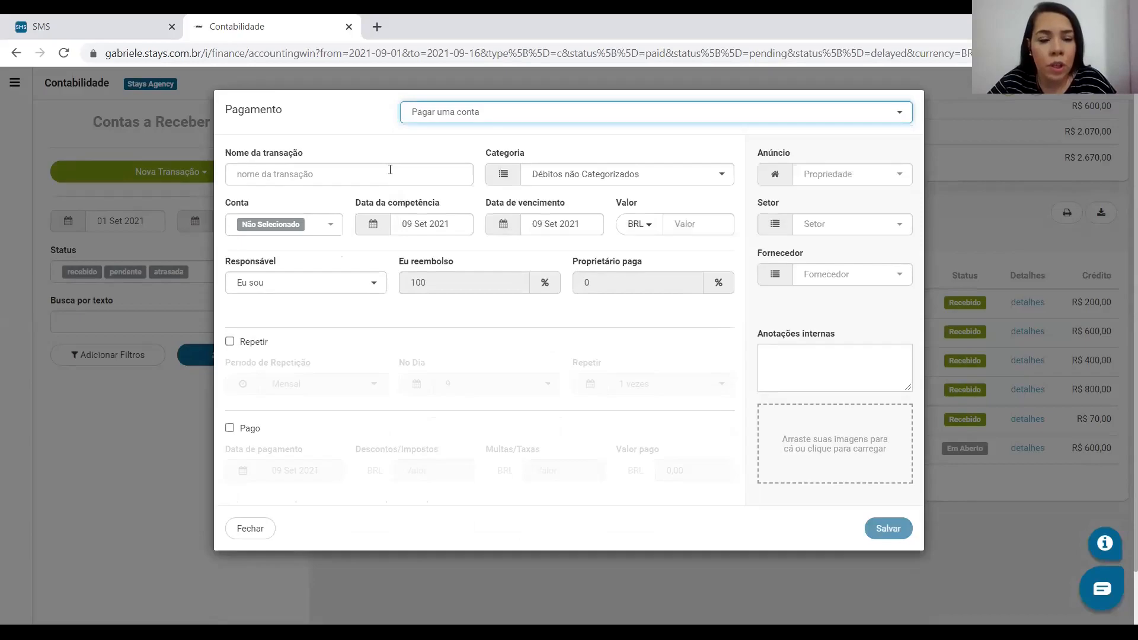
{"action": "left_click", "coordinate": [390, 170]}
{"action": "type", "text": "c"}
{"action": "key", "text": "BackSpace"}
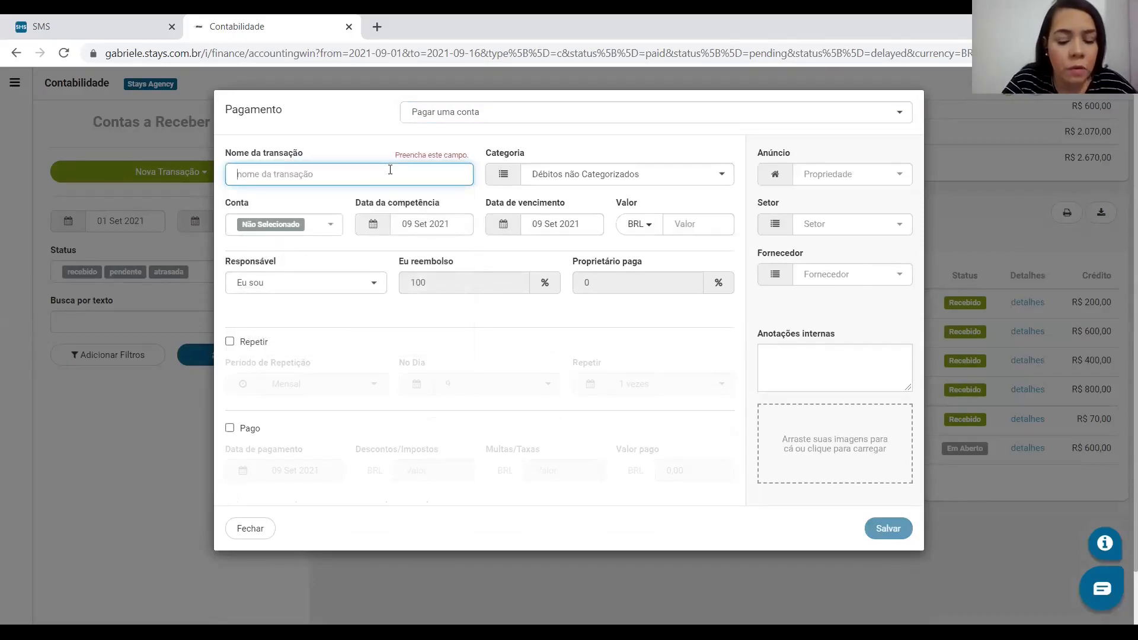
{"action": "type", "text": "Teste"}
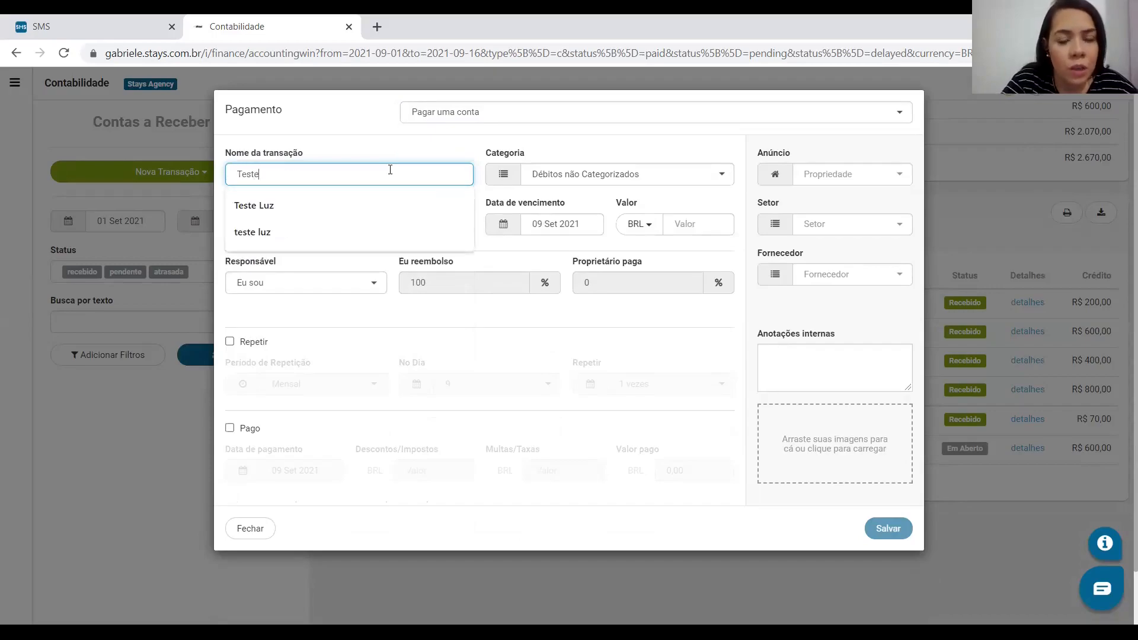
{"action": "type", "text": " Pagamento"}
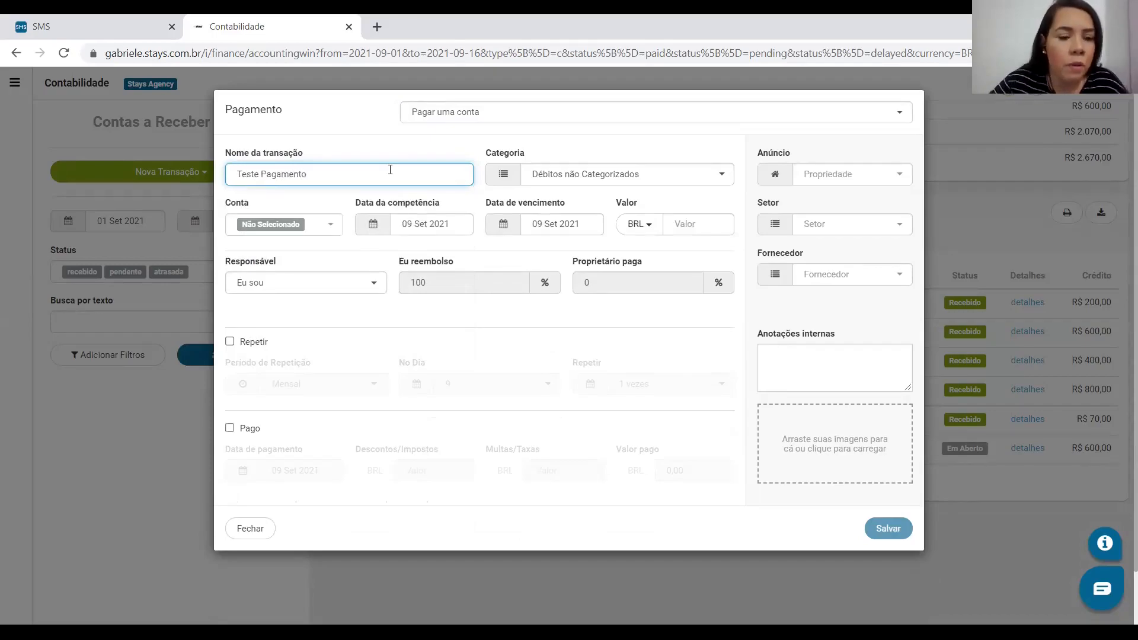
{"action": "left_click", "coordinate": [445, 143]}
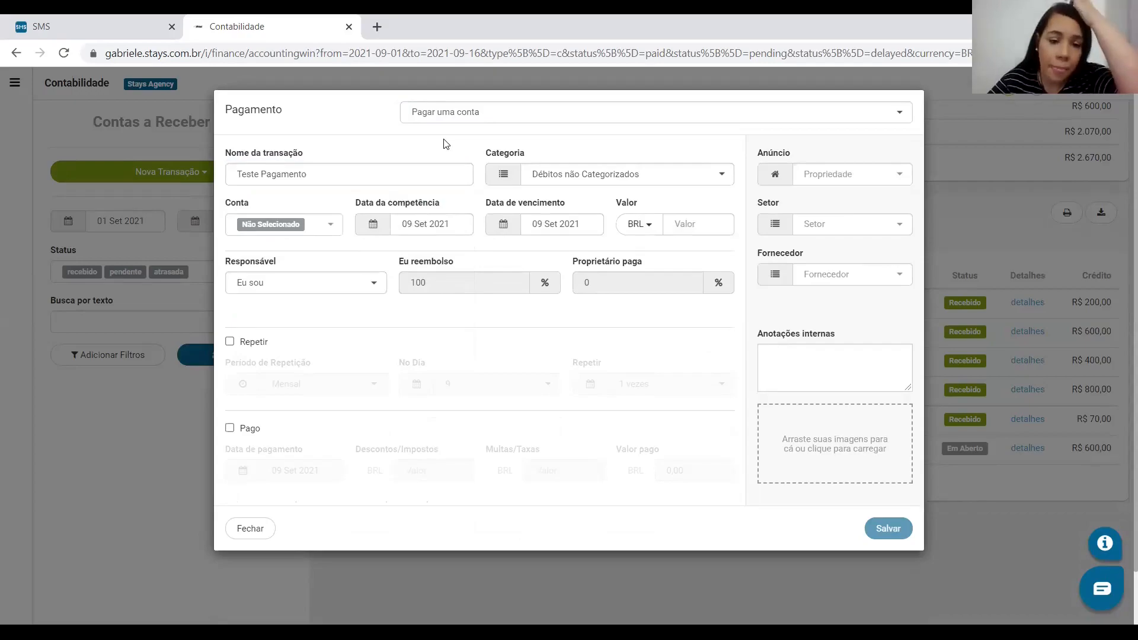
- Set the payment's account to NuBank and its value to BRL 100,00
{"action": "left_click", "coordinate": [311, 229]}
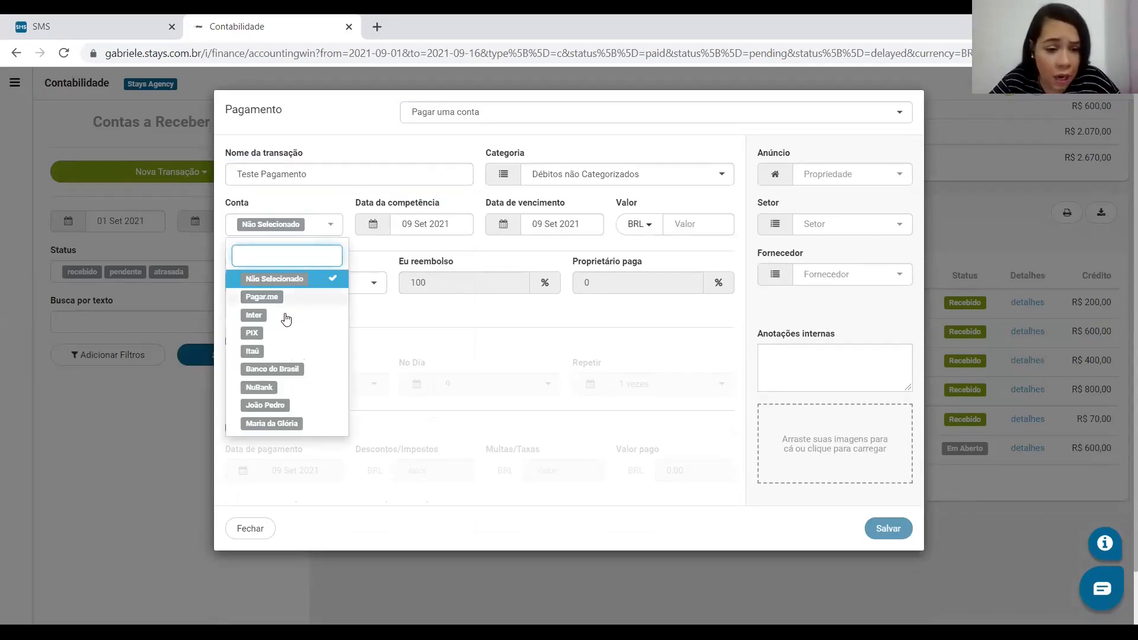
{"action": "left_click", "coordinate": [285, 388]}
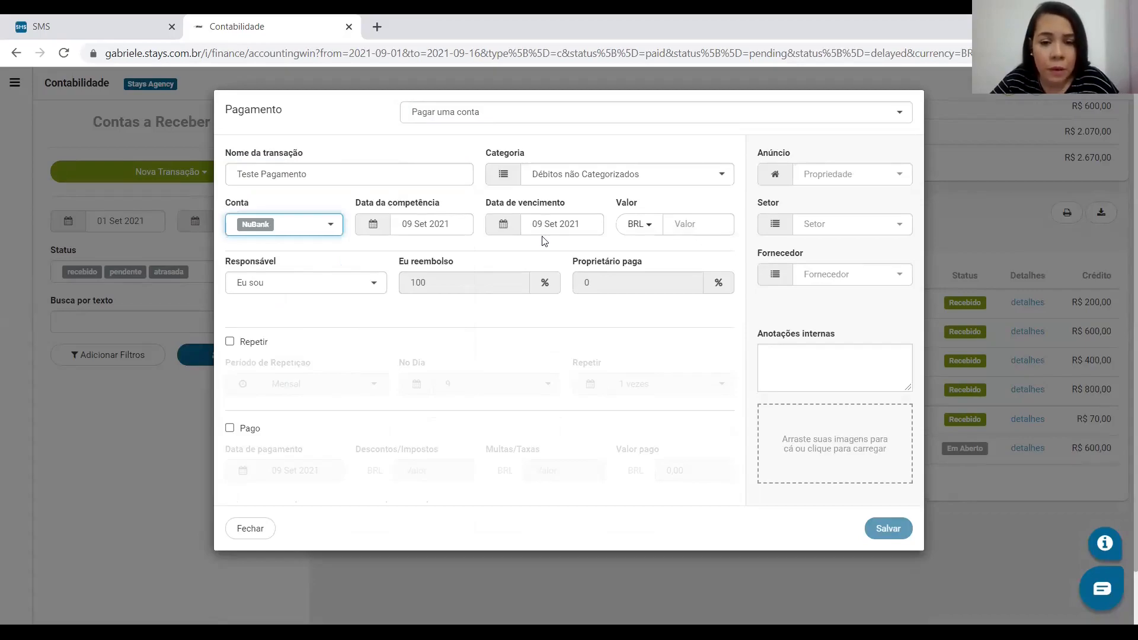
{"action": "left_click", "coordinate": [689, 226]}
{"action": "type", "text": "1"}
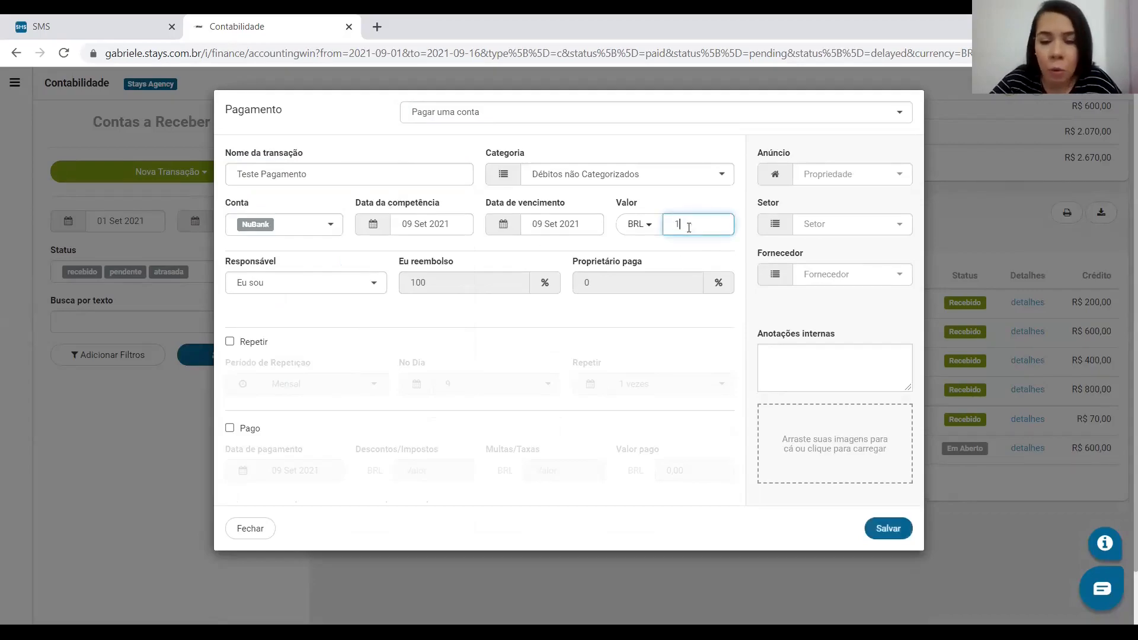
{"action": "type", "text": "00"}
{"action": "left_click", "coordinate": [726, 246]}
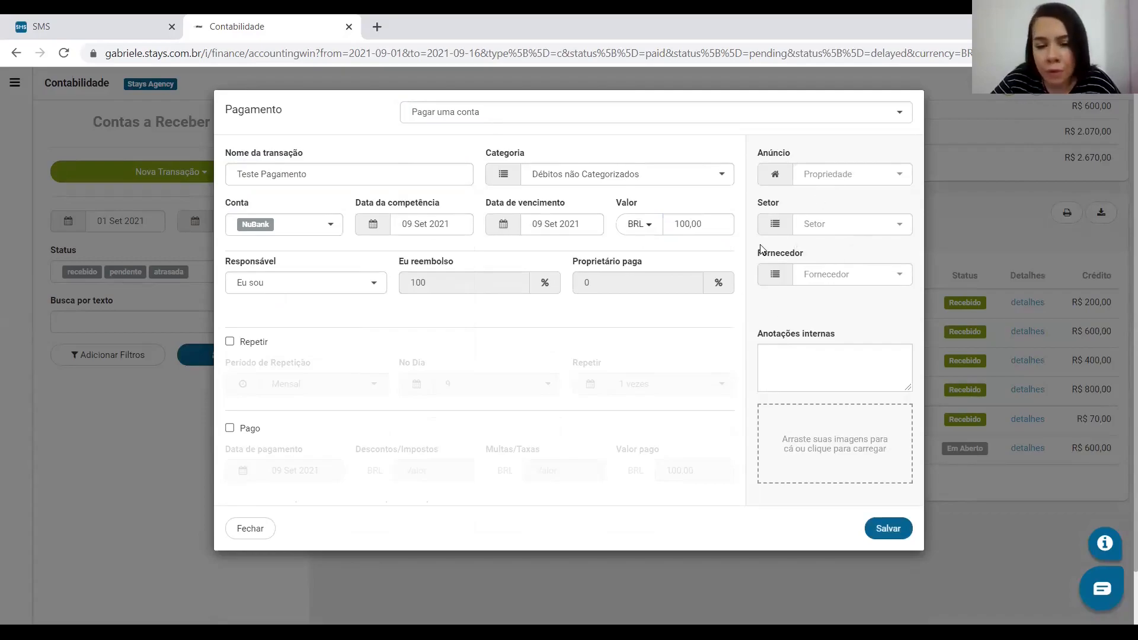
- Enable Mensal repetition of the payment on day 10, repeating 3 vezes, and save the transaction
{"action": "left_click", "coordinate": [231, 343]}
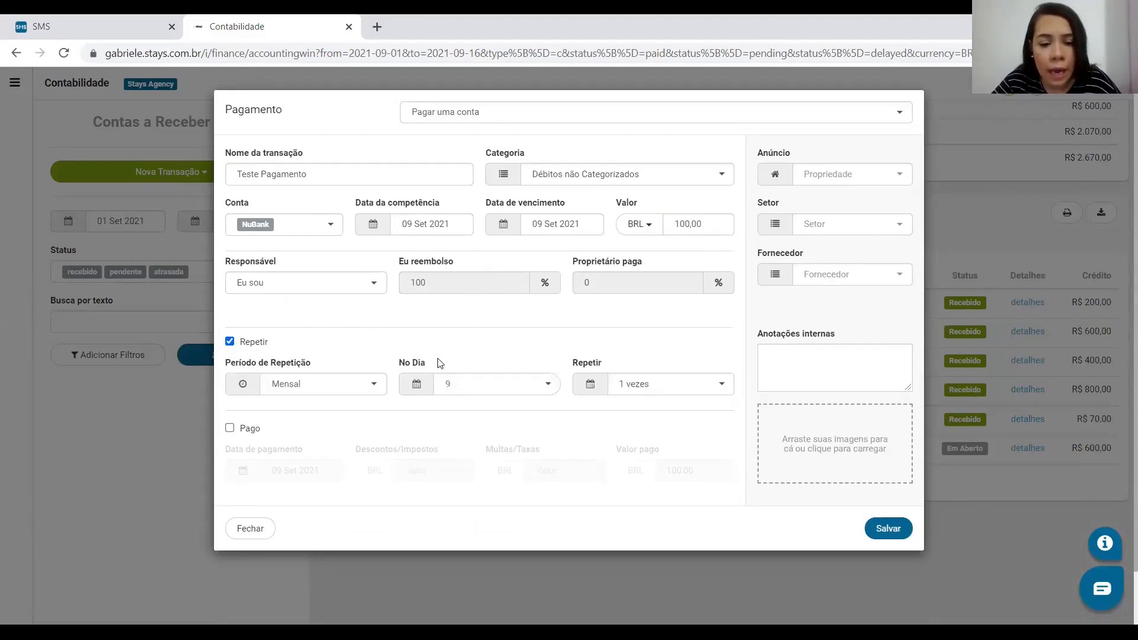
{"action": "left_click", "coordinate": [339, 388]}
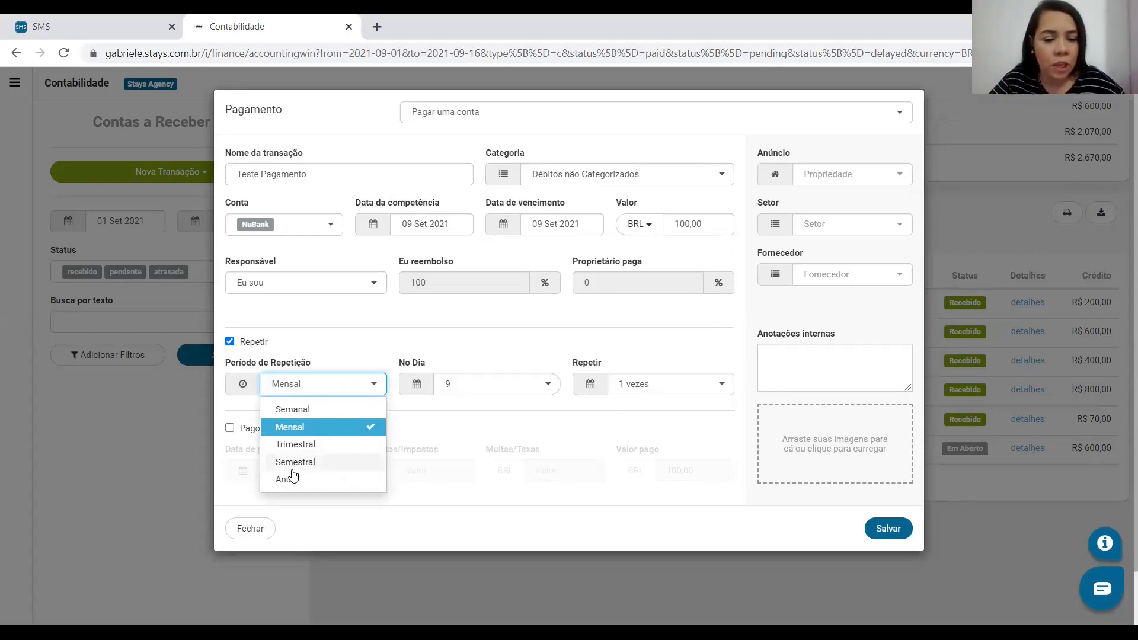
{"action": "left_click", "coordinate": [354, 328]}
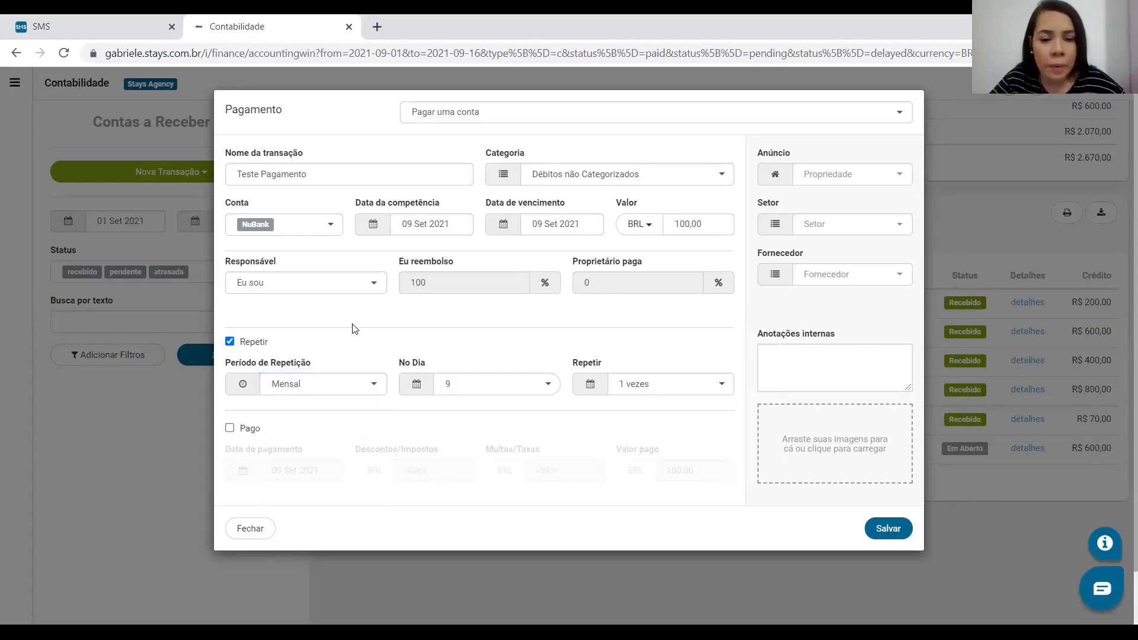
{"action": "left_click", "coordinate": [513, 388]}
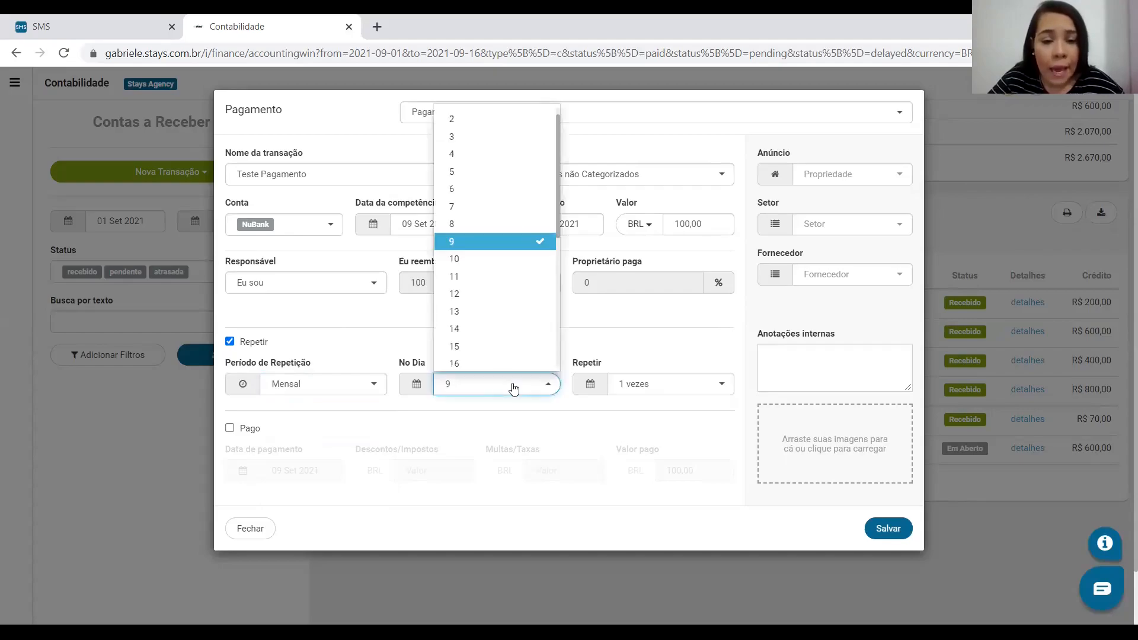
{"action": "left_click", "coordinate": [453, 260]}
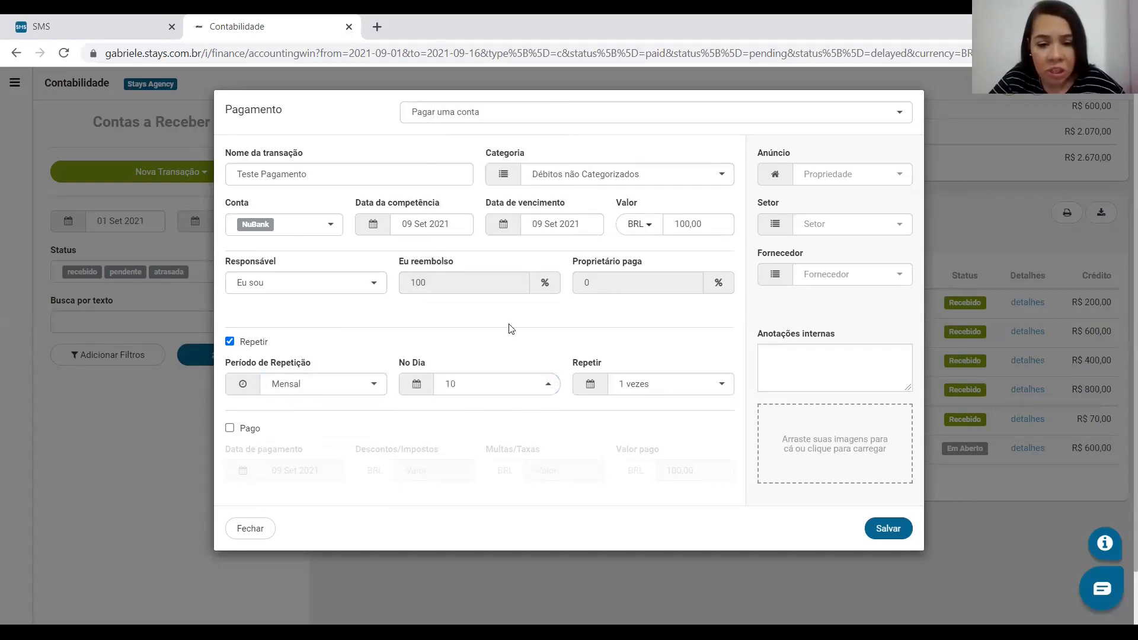
{"action": "left_click", "coordinate": [686, 388]}
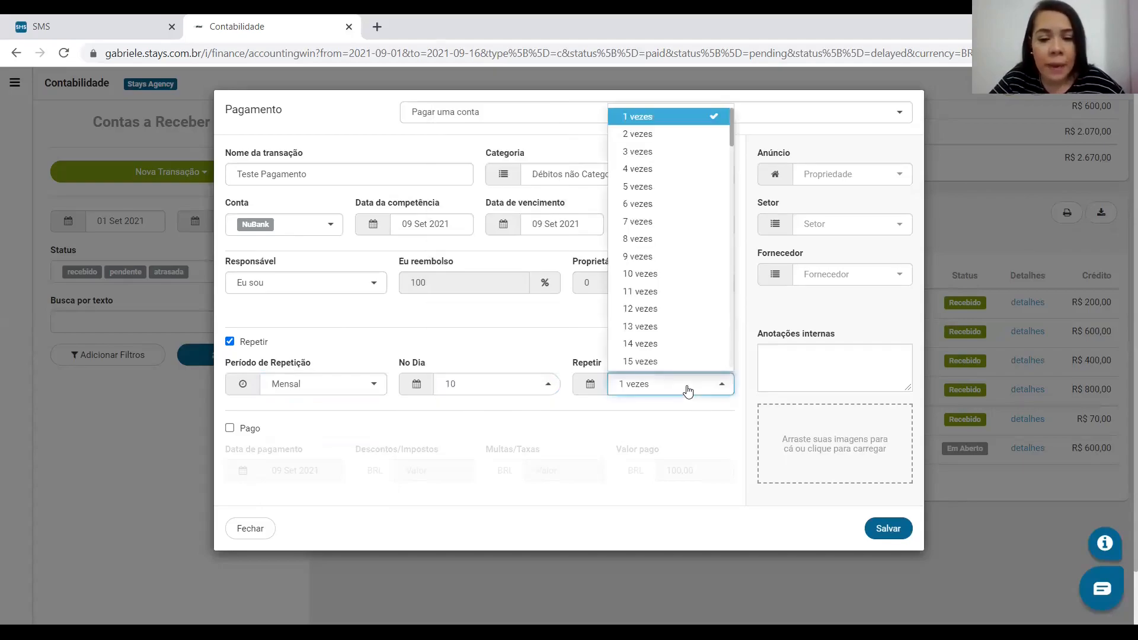
{"action": "left_click", "coordinate": [650, 156]}
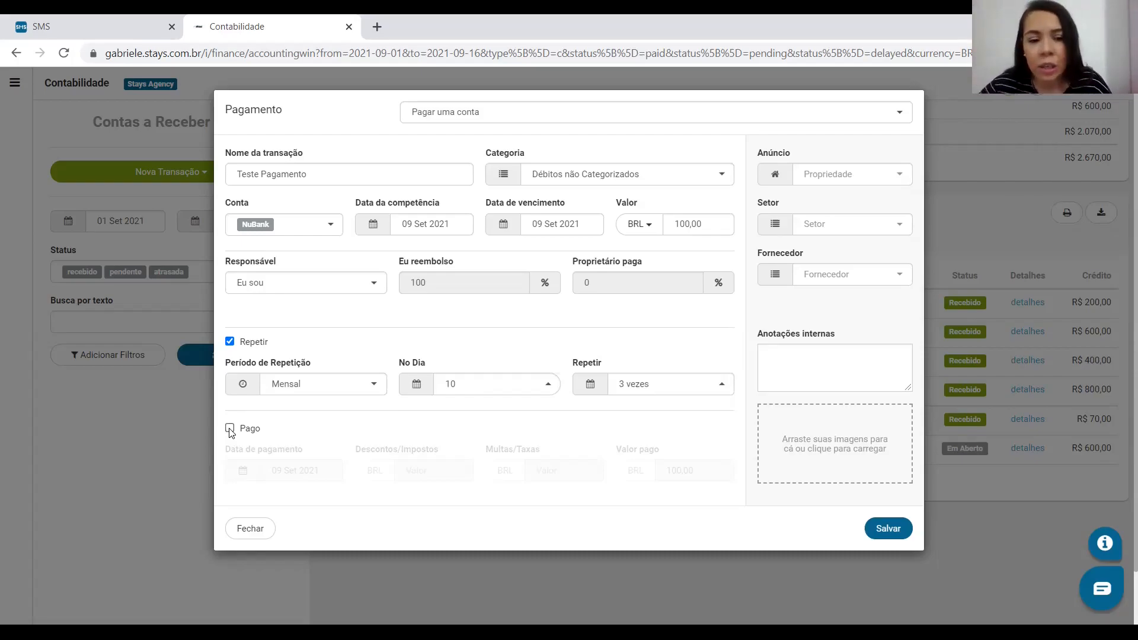
{"action": "left_click", "coordinate": [890, 533]}
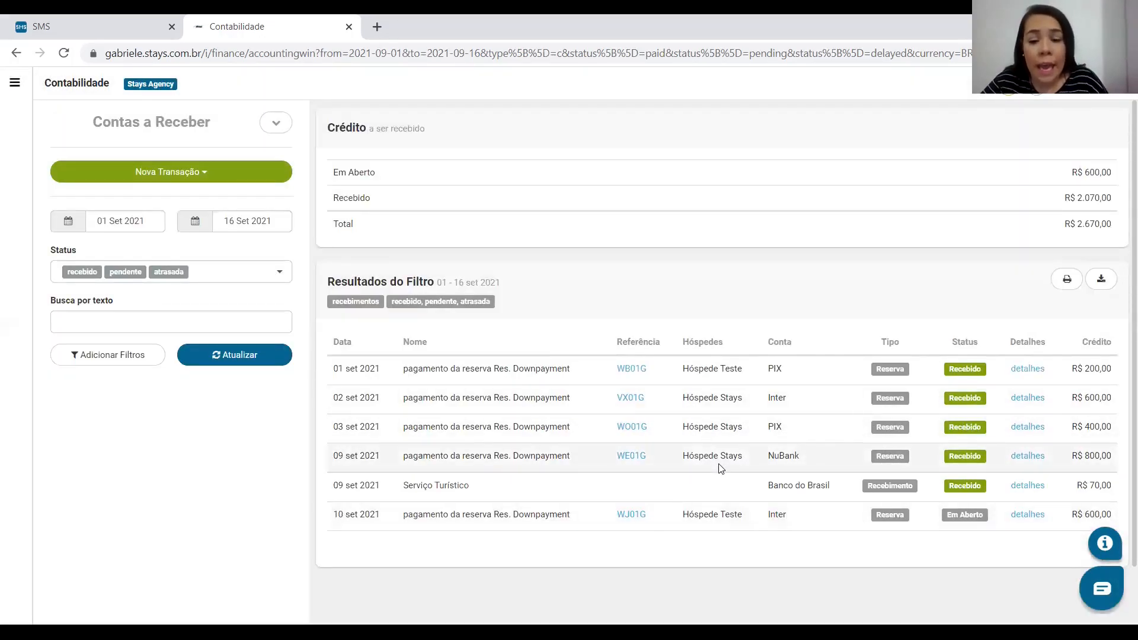
- Extend the Contas a Receber period to 30 Set 2021, update the list and look through the results
{"action": "left_click", "coordinate": [258, 218]}
{"action": "left_click", "coordinate": [329, 384]}
{"action": "left_click", "coordinate": [266, 355]}
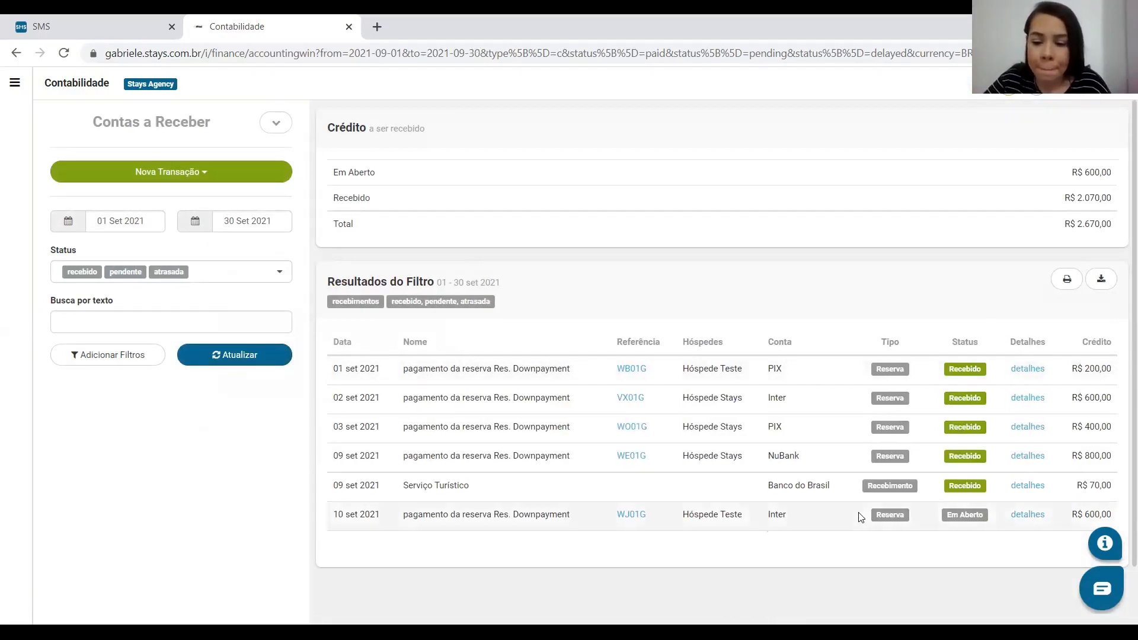
{"action": "scroll", "coordinate": [854, 514], "scroll_direction": "down", "scroll_amount": 1}
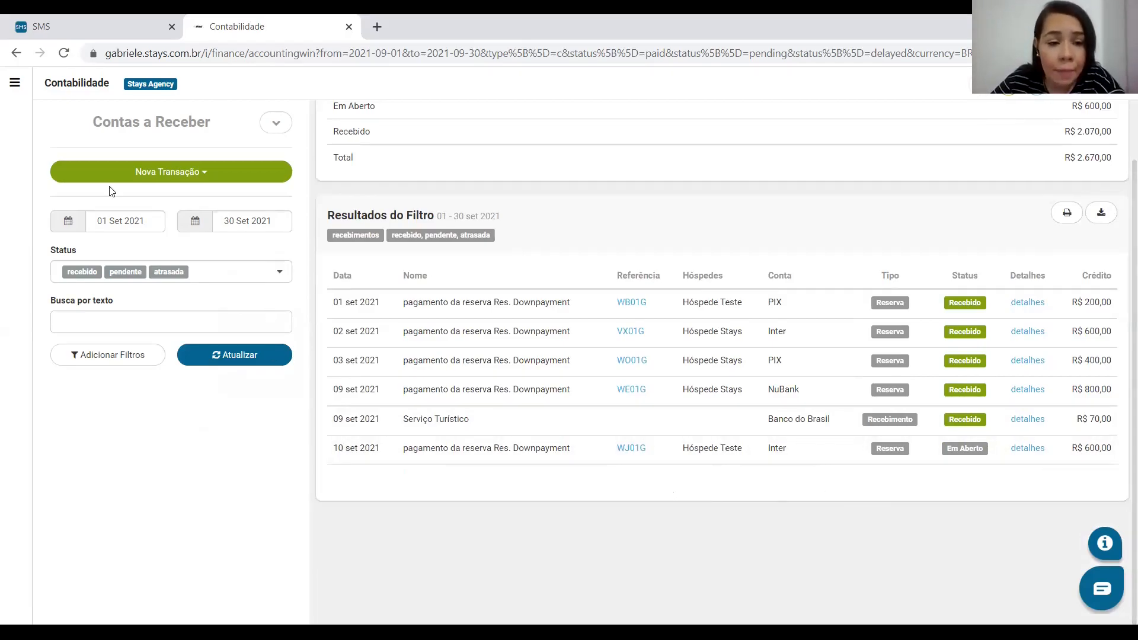
- Set the Contas a Receber period to 01 Out 2021 through 31 Out 2021 and update the results
{"action": "left_click", "coordinate": [135, 224]}
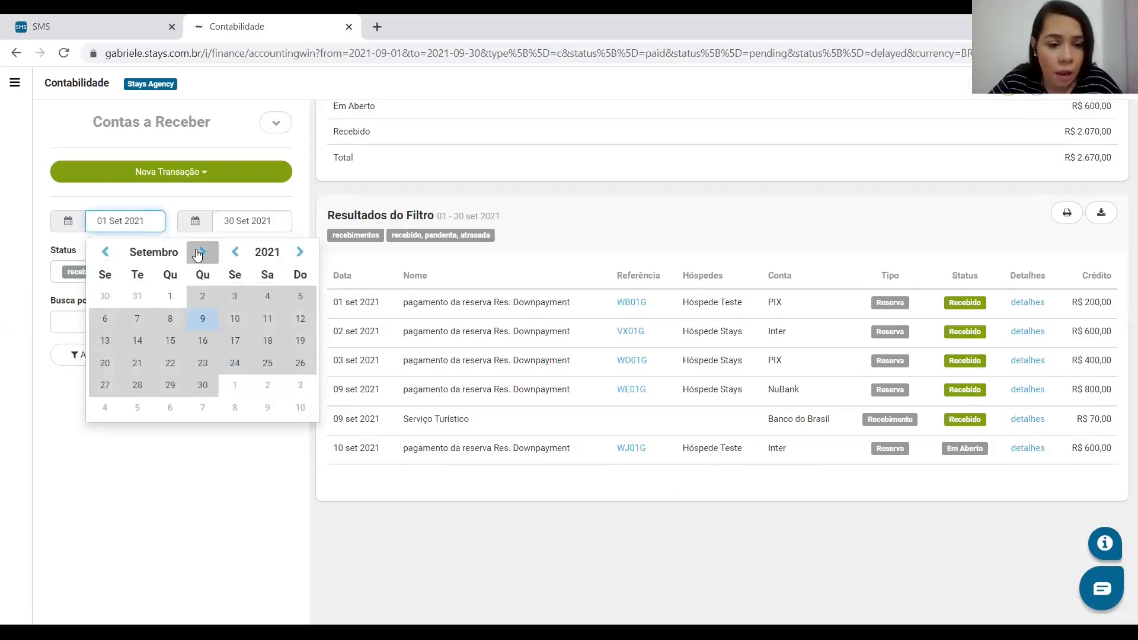
{"action": "left_click", "coordinate": [201, 252]}
{"action": "left_click", "coordinate": [235, 295]}
{"action": "left_click", "coordinate": [250, 221]}
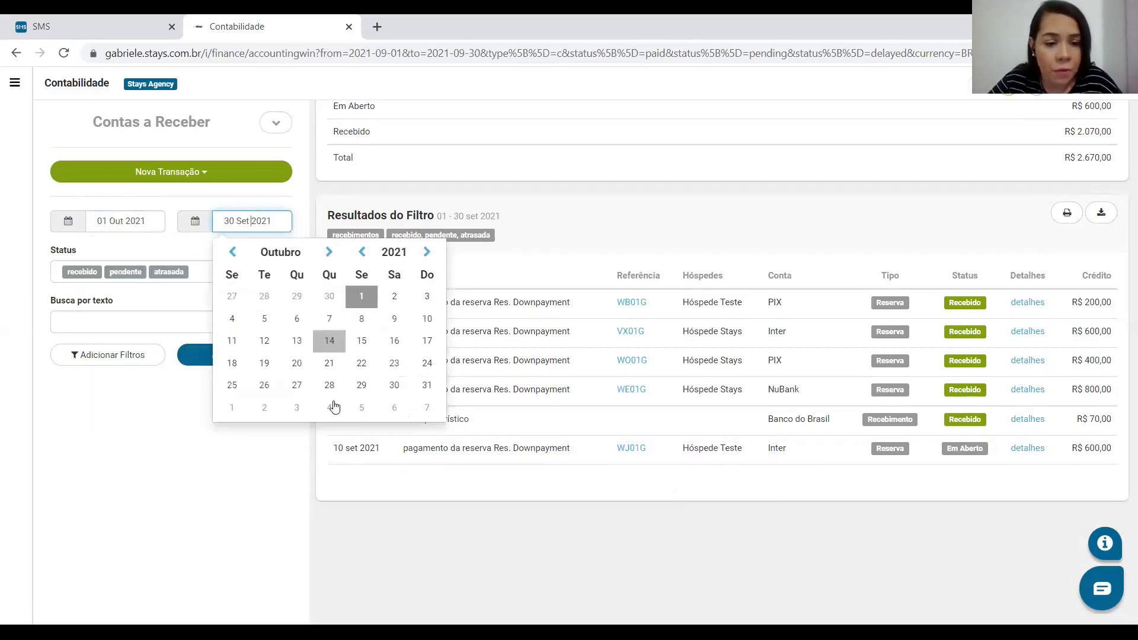
{"action": "left_click", "coordinate": [419, 385]}
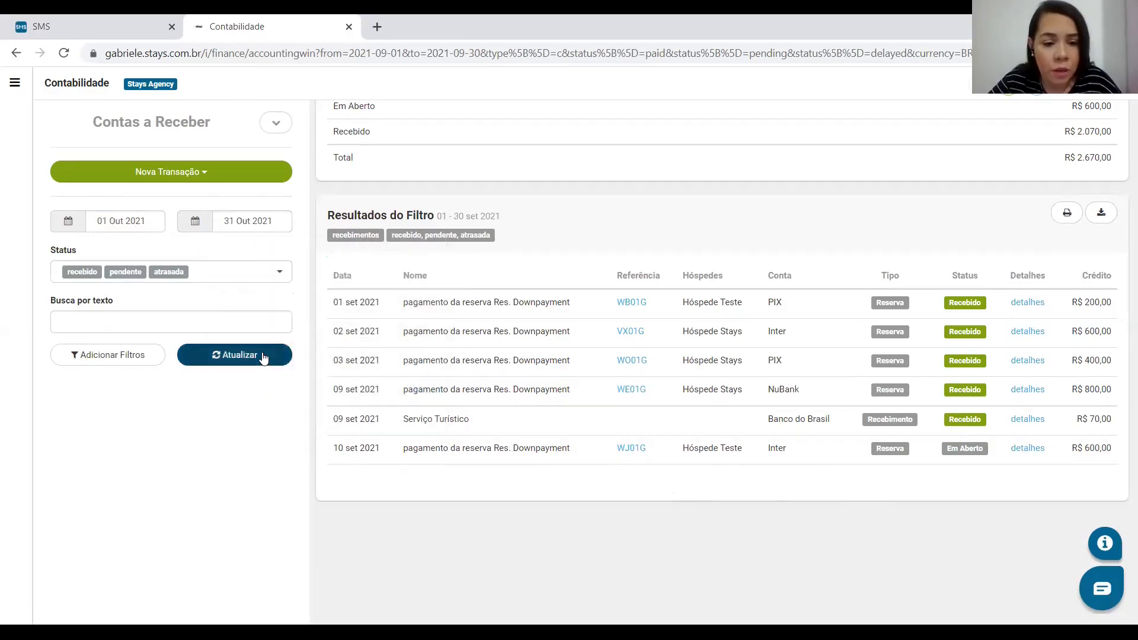
{"action": "left_click", "coordinate": [262, 357]}
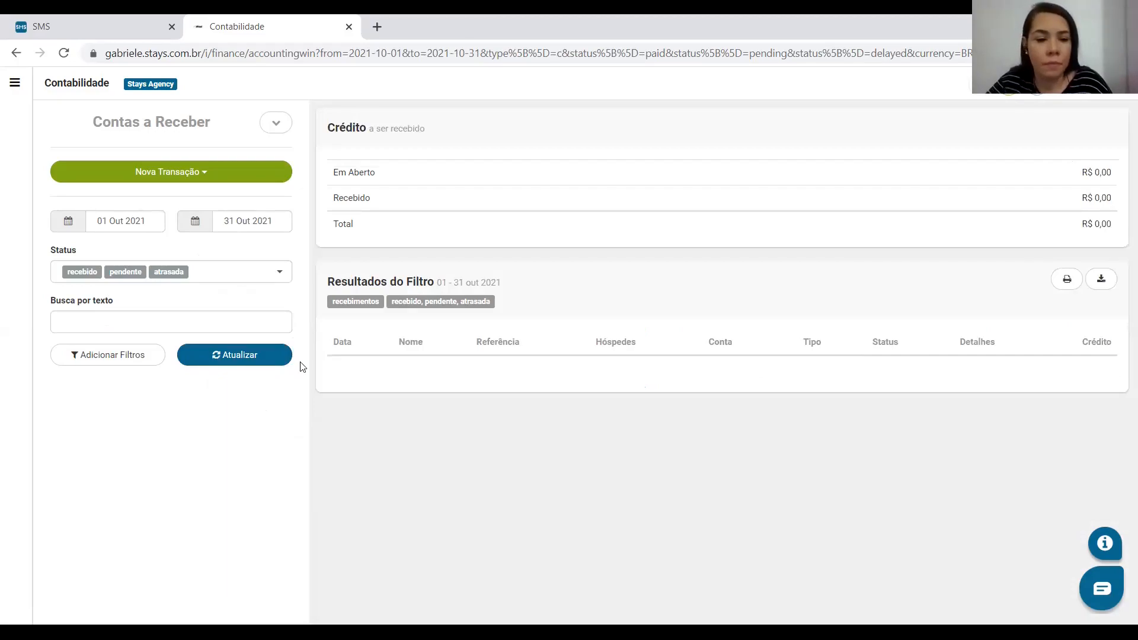
{"action": "left_click", "coordinate": [253, 219]}
{"action": "left_click", "coordinate": [191, 385]}
{"action": "left_click", "coordinate": [187, 354]}
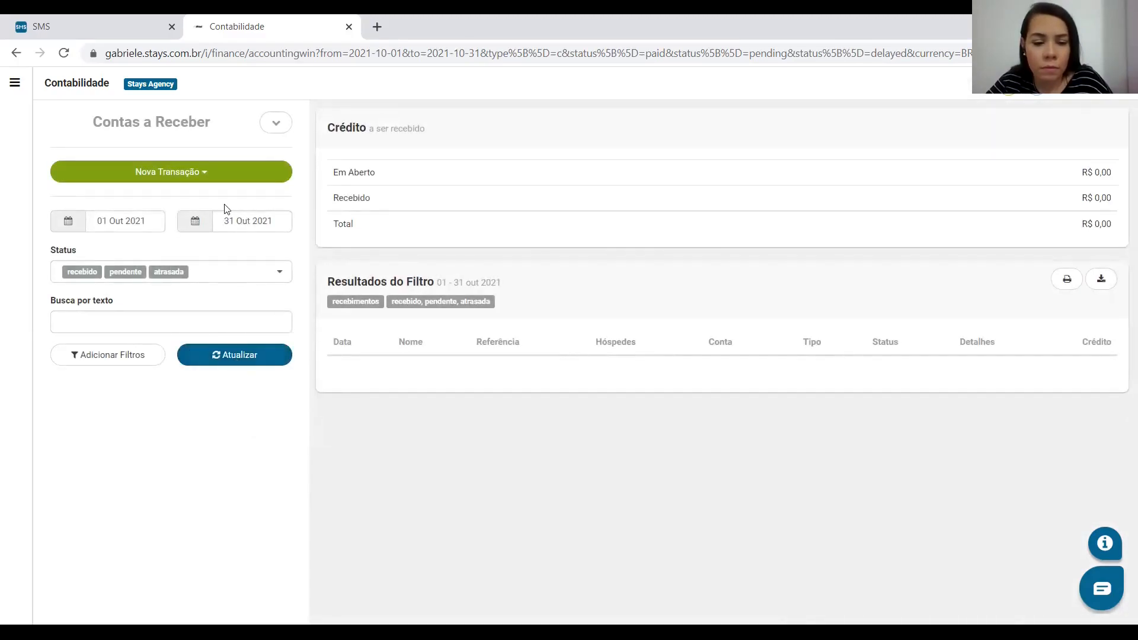
{"action": "left_click", "coordinate": [237, 223]}
{"action": "left_click", "coordinate": [731, 484]}
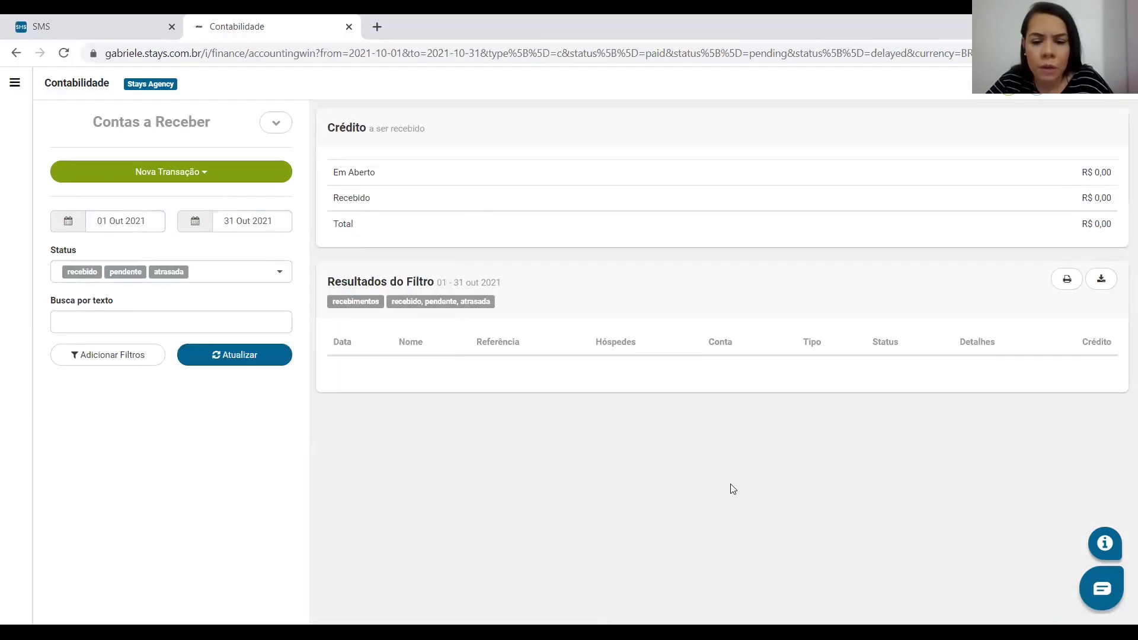
{"action": "left_click", "coordinate": [142, 228]}
- Look at the blank Transferência and Pagamento forms for new transactions, closing each without saving
{"action": "left_click", "coordinate": [251, 176]}
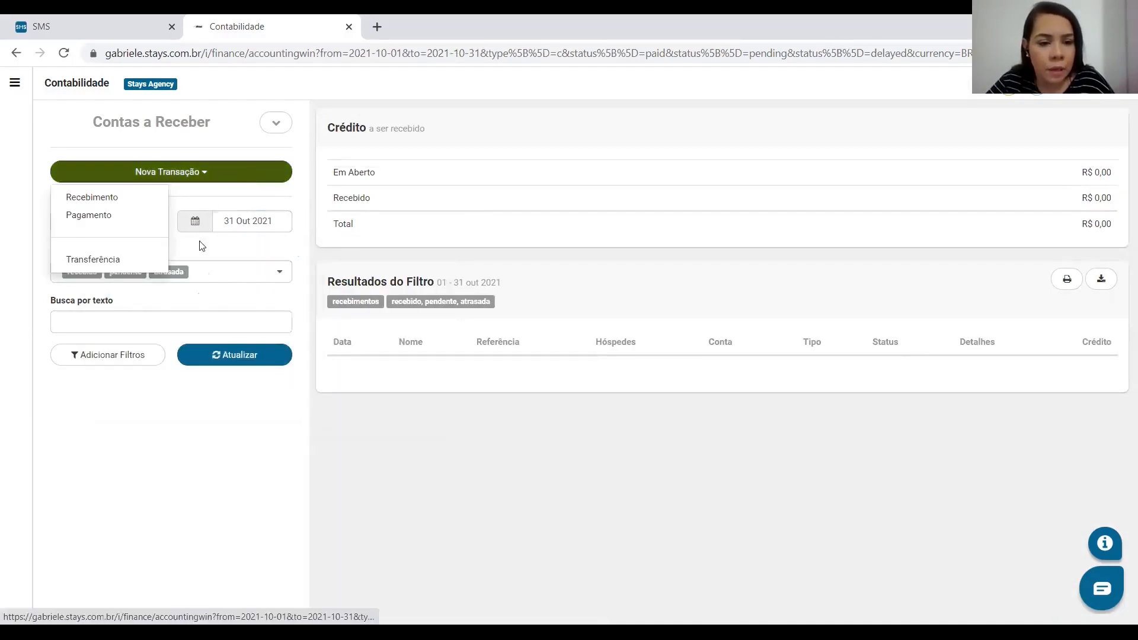
{"action": "left_click", "coordinate": [89, 259]}
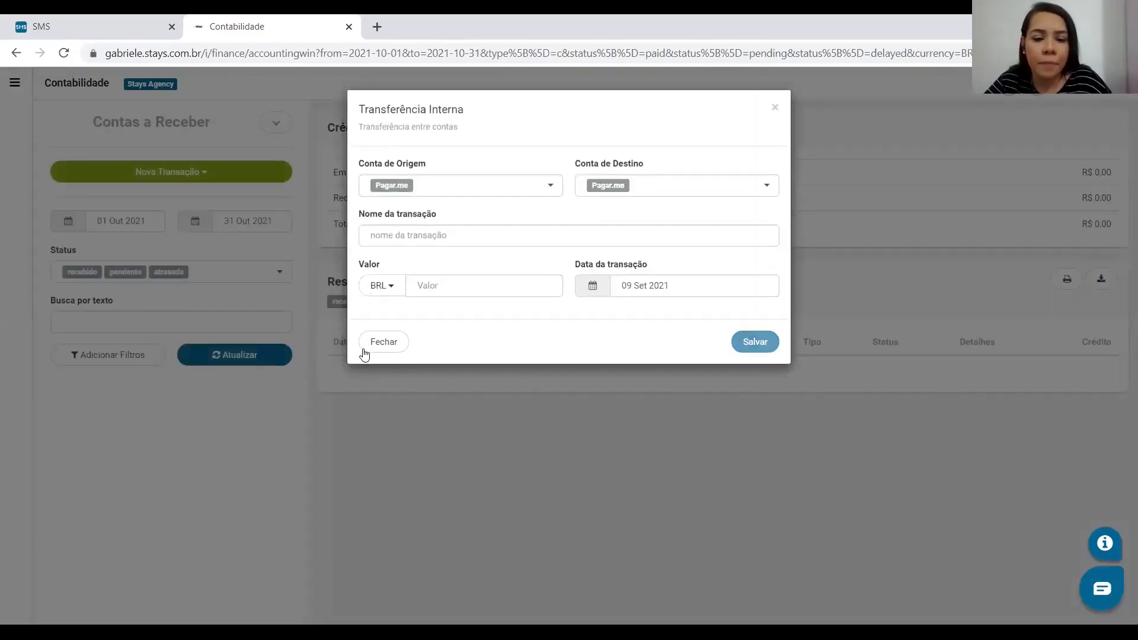
{"action": "left_click", "coordinate": [374, 342]}
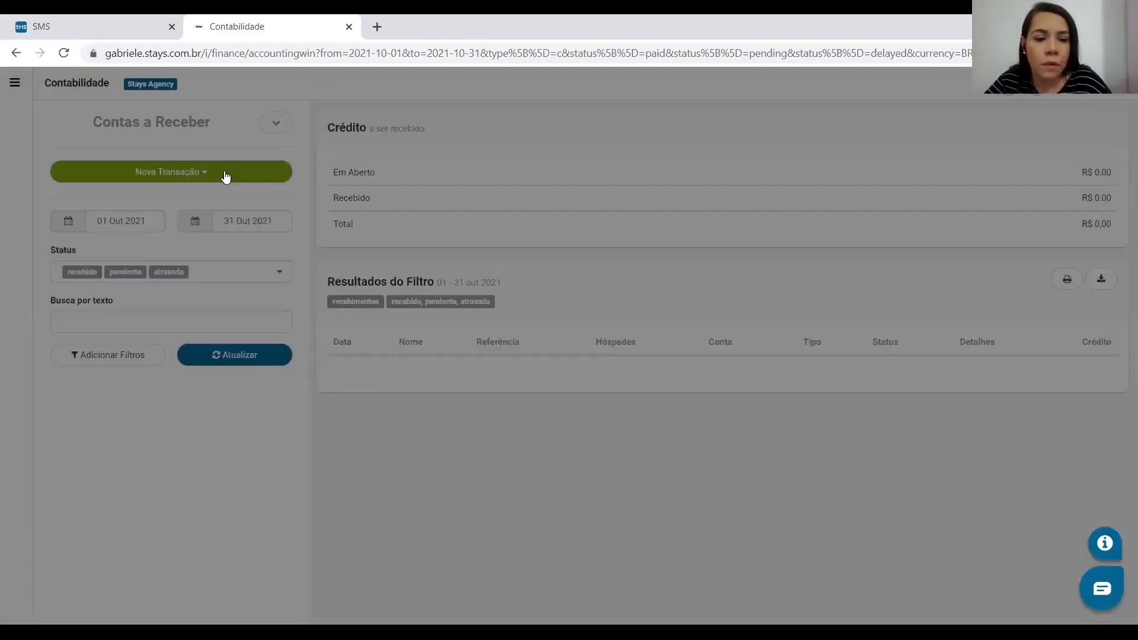
{"action": "left_click", "coordinate": [225, 176]}
{"action": "left_click", "coordinate": [138, 217]}
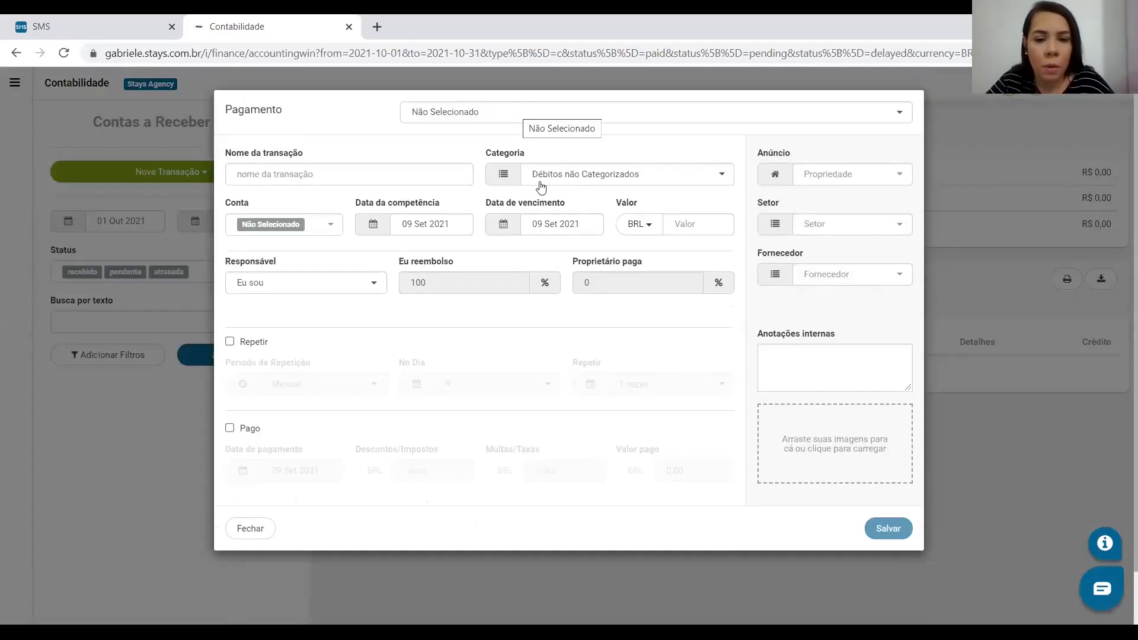
{"action": "left_click", "coordinate": [249, 528]}
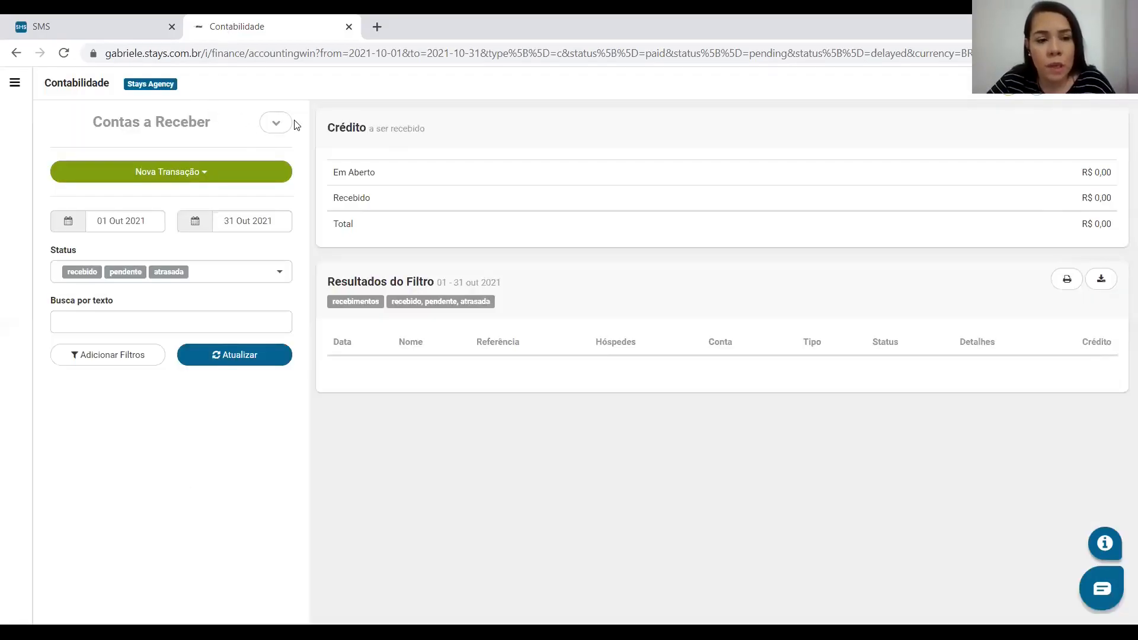
- Switch to Contas a Pagar, extend its period to 30 Set 2021 and update the results
{"action": "left_click", "coordinate": [276, 123]}
{"action": "left_click", "coordinate": [252, 181]}
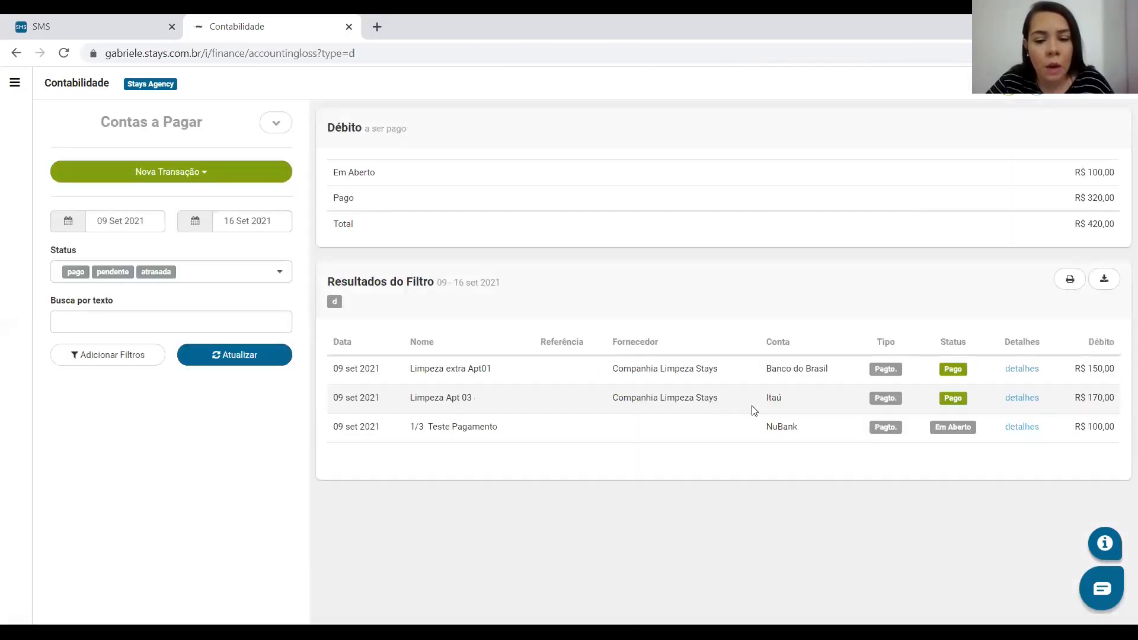
{"action": "left_click", "coordinate": [240, 223]}
{"action": "left_click", "coordinate": [334, 386]}
{"action": "left_click", "coordinate": [259, 355]}
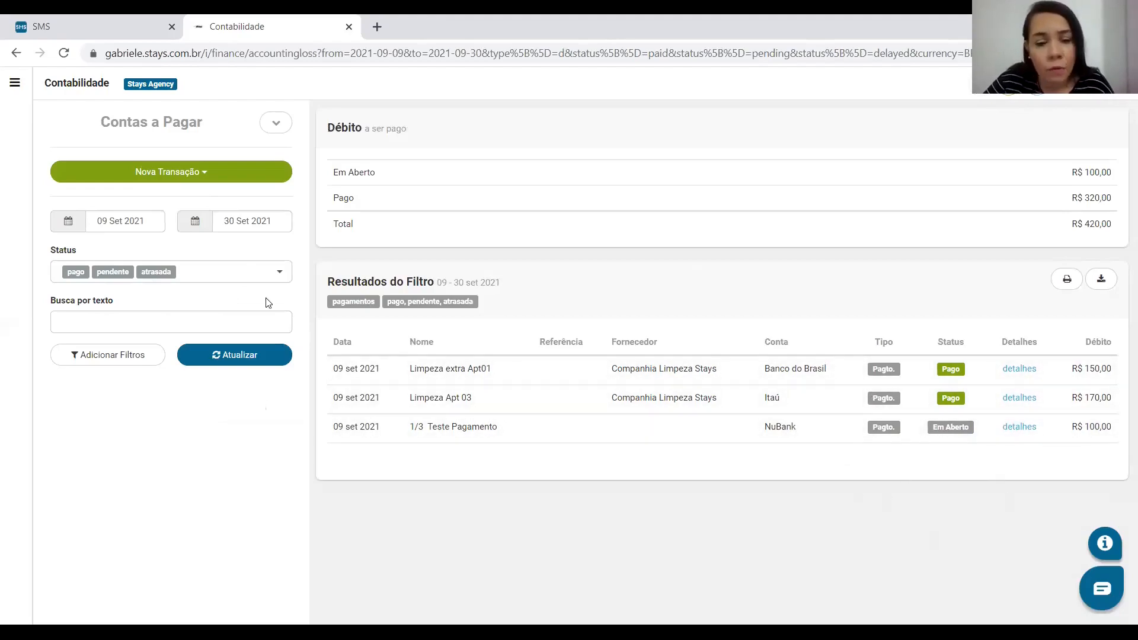
- Filter Contas a Pagar to the period 01 Out 2021 through 31 Out 2021 and update the list
{"action": "left_click", "coordinate": [131, 220]}
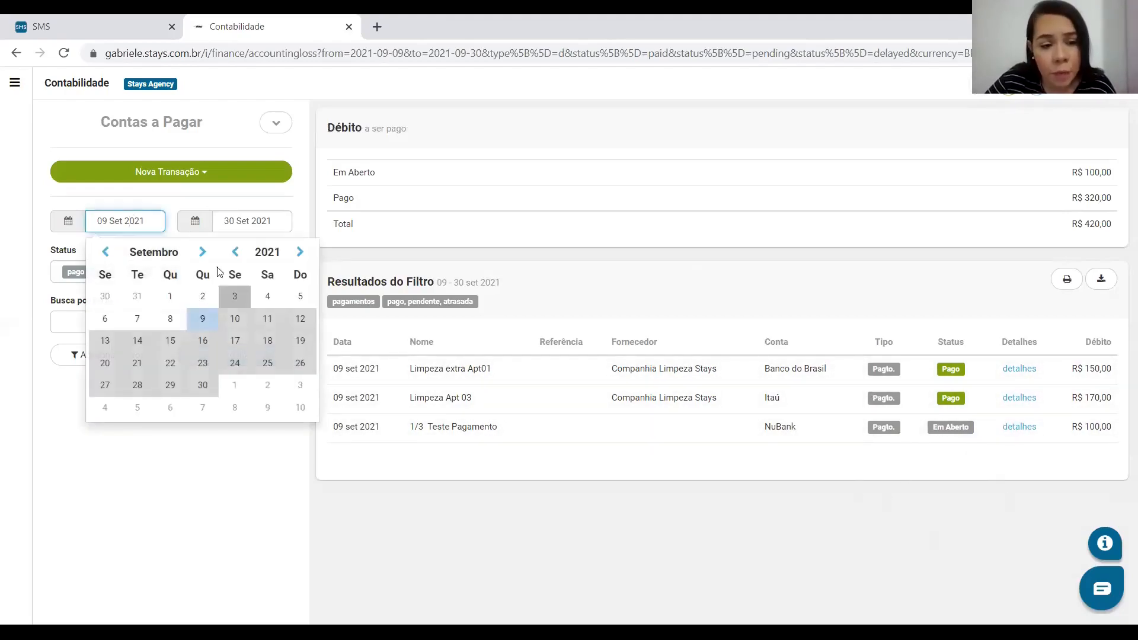
{"action": "left_click", "coordinate": [202, 252]}
{"action": "left_click", "coordinate": [235, 296]}
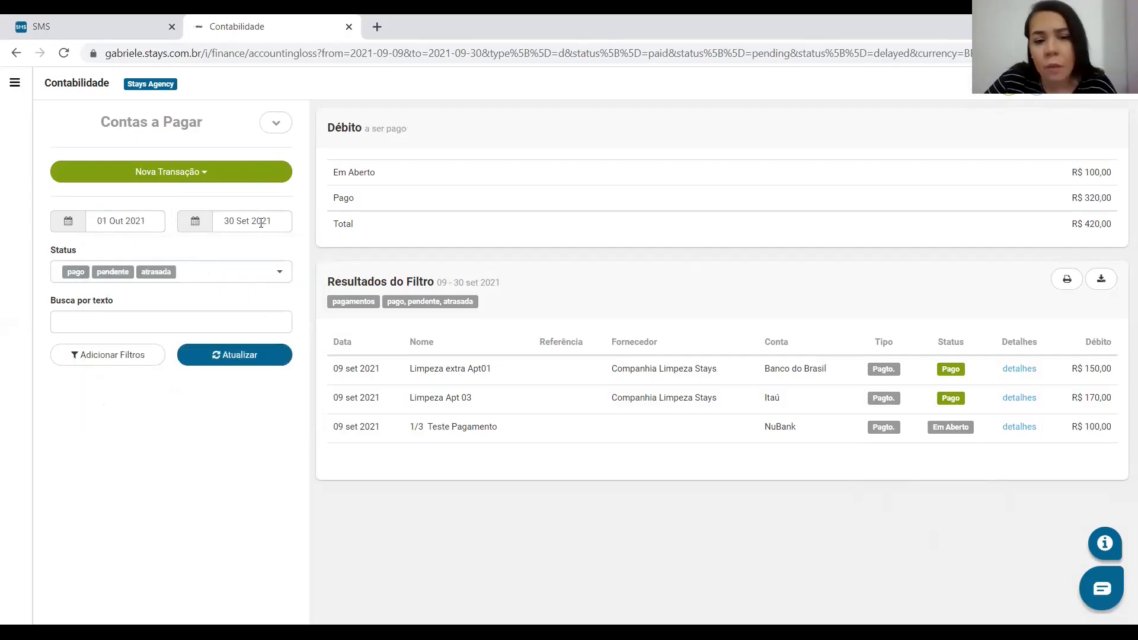
{"action": "left_click", "coordinate": [261, 222]}
{"action": "left_click", "coordinate": [427, 385]}
{"action": "left_click", "coordinate": [259, 354]}
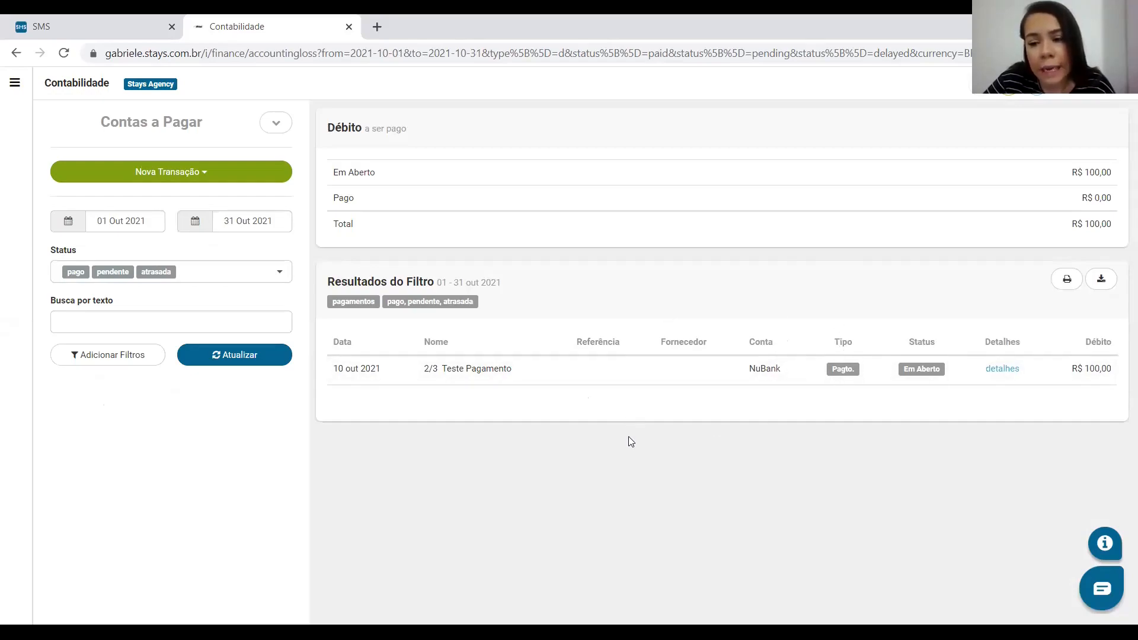
- Change the Contas a Pagar period to 01 Nov 2021 through 30 Nov 2021 and update the list
{"action": "left_click", "coordinate": [161, 217]}
{"action": "left_click", "coordinate": [202, 252]}
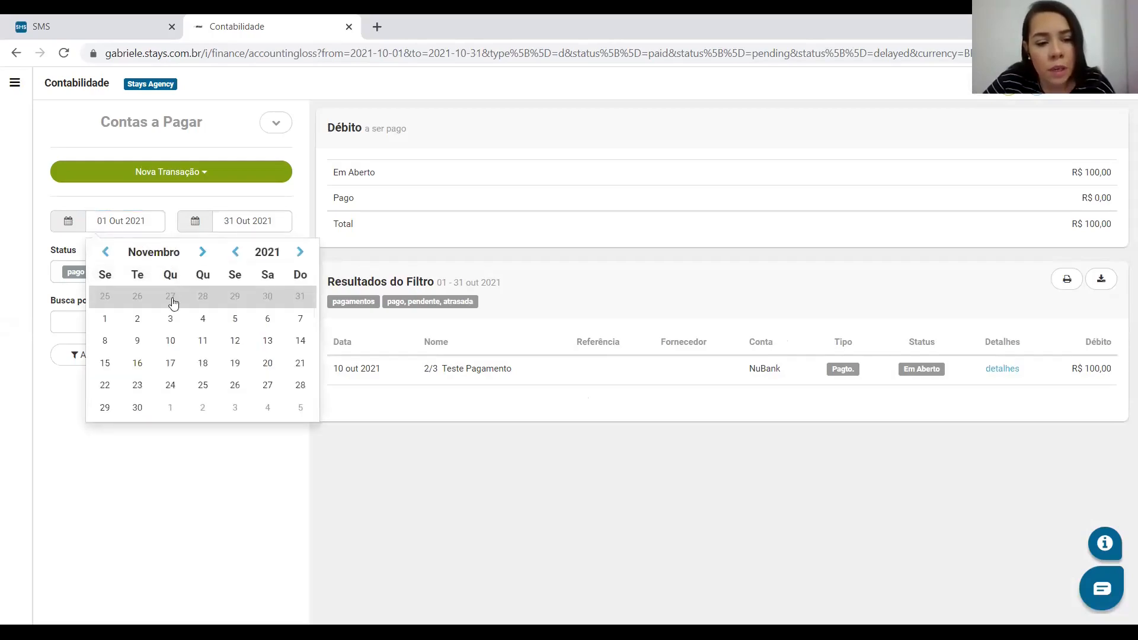
{"action": "left_click", "coordinate": [113, 321]}
{"action": "left_click", "coordinate": [237, 225]}
{"action": "left_click", "coordinate": [264, 408]}
{"action": "left_click", "coordinate": [249, 357]}
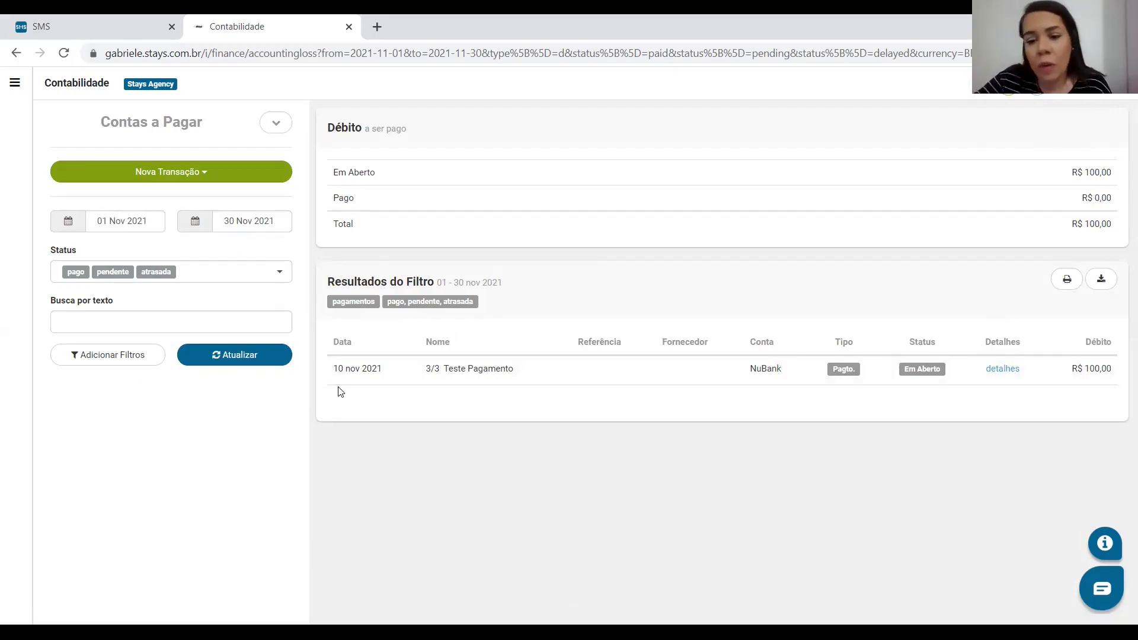
- Mark the 10 nov 2021 Teste Pagamento installment as Pago and save the change with Apenas essa transação
{"action": "left_click", "coordinate": [1006, 367]}
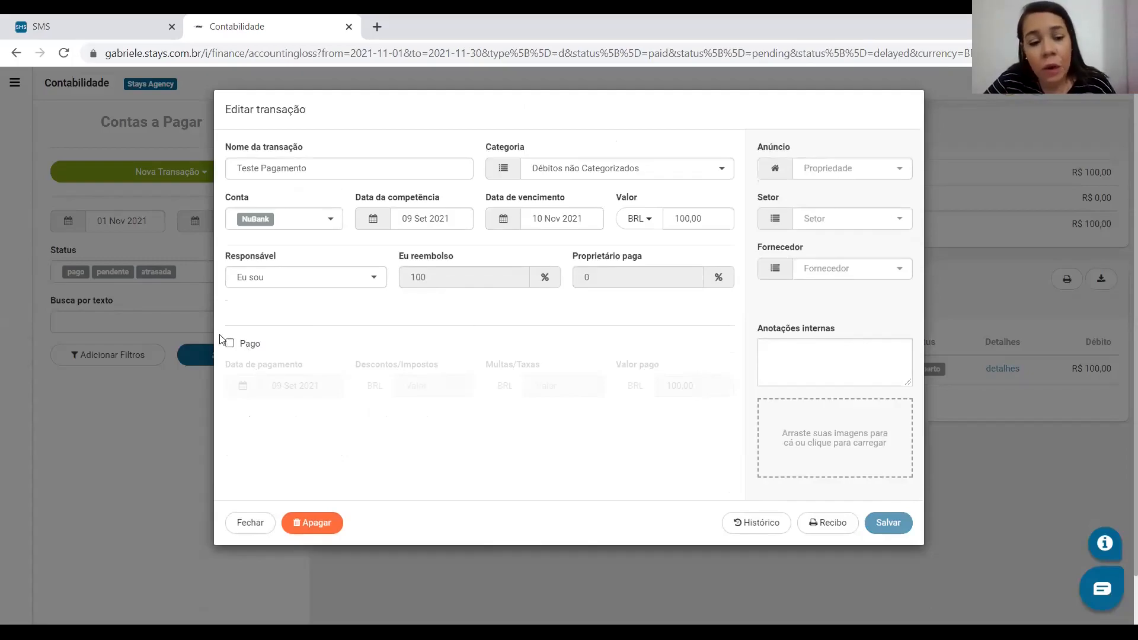
{"action": "left_click", "coordinate": [233, 344]}
{"action": "left_click", "coordinate": [898, 527]}
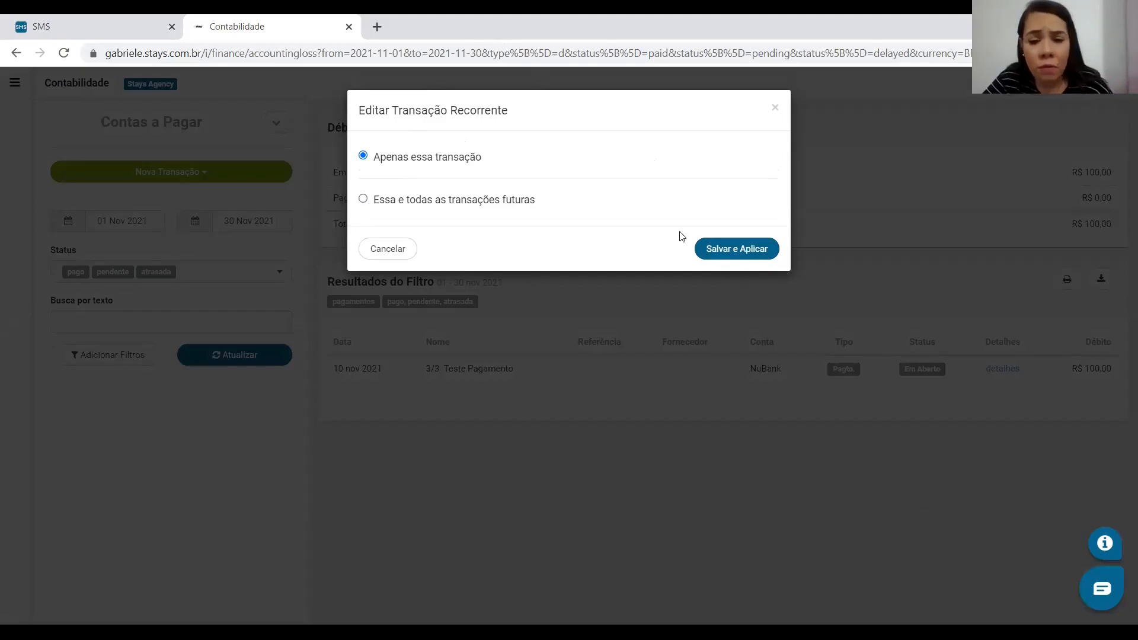
{"action": "left_click", "coordinate": [742, 251]}
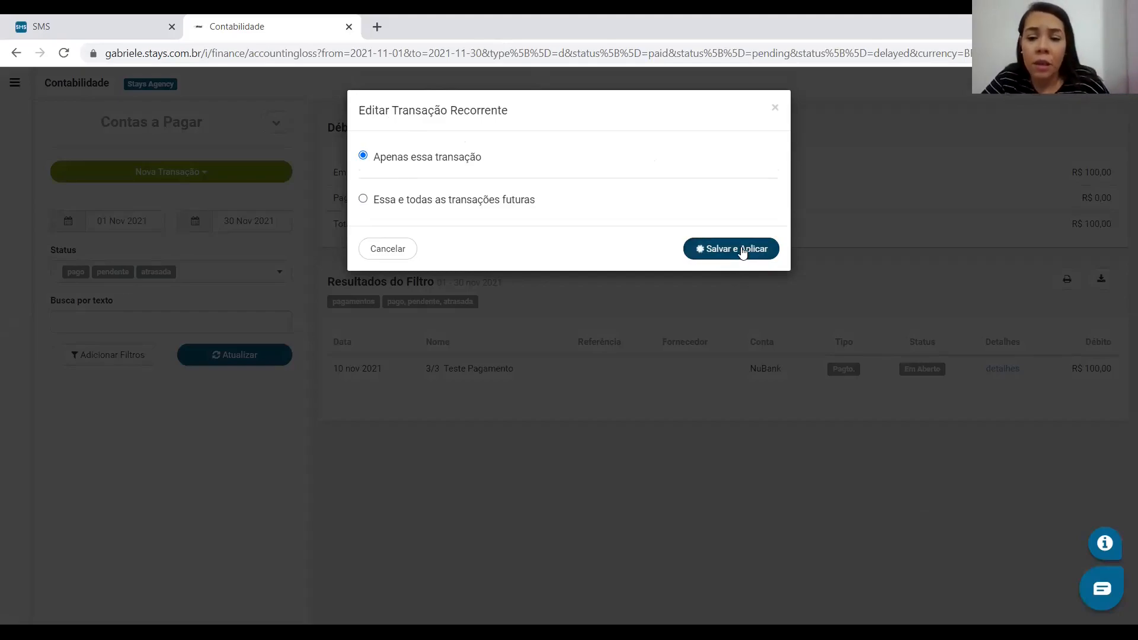